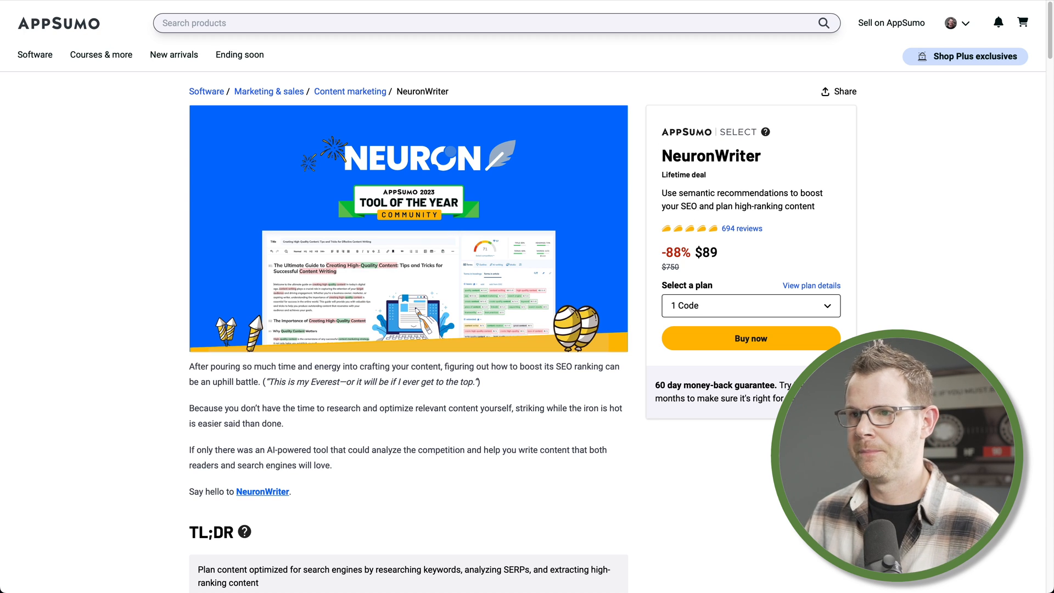
Switch to the NeuronWriter dashboard and start creating a new project
key(ctrl+Tab)
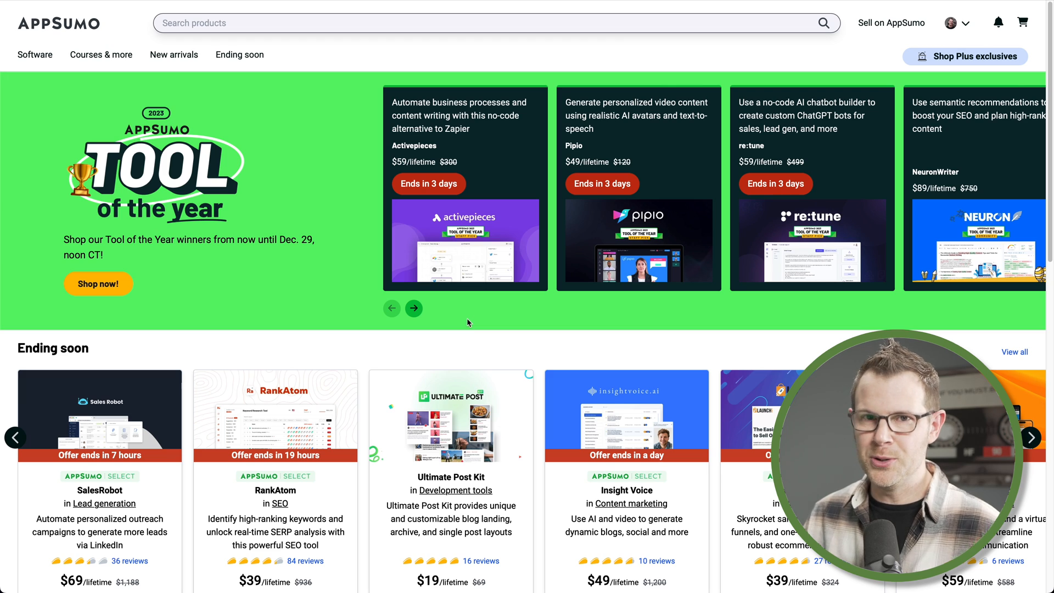
click(431, 1)
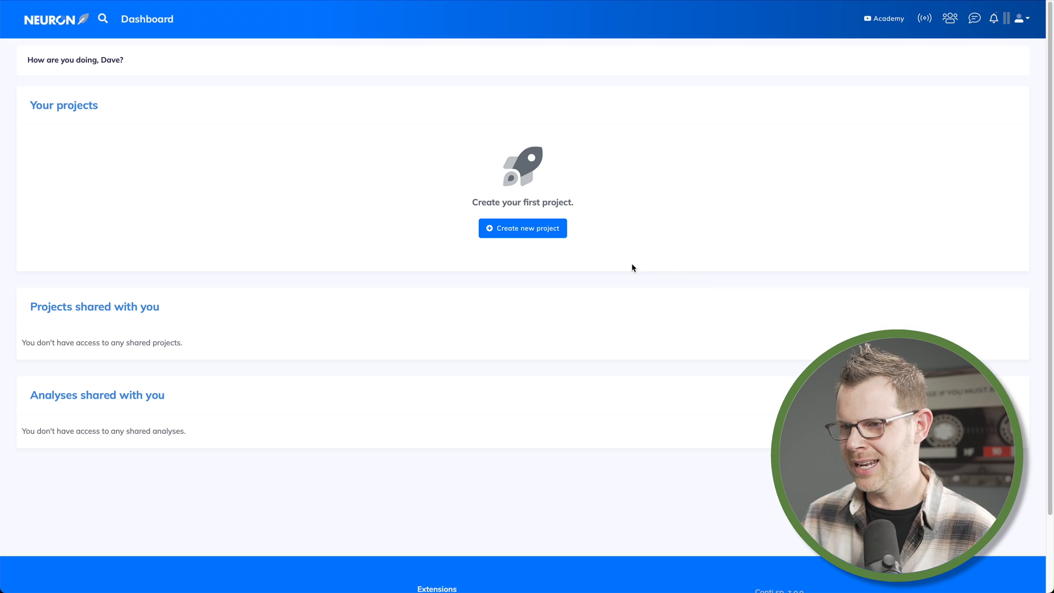
click(516, 239)
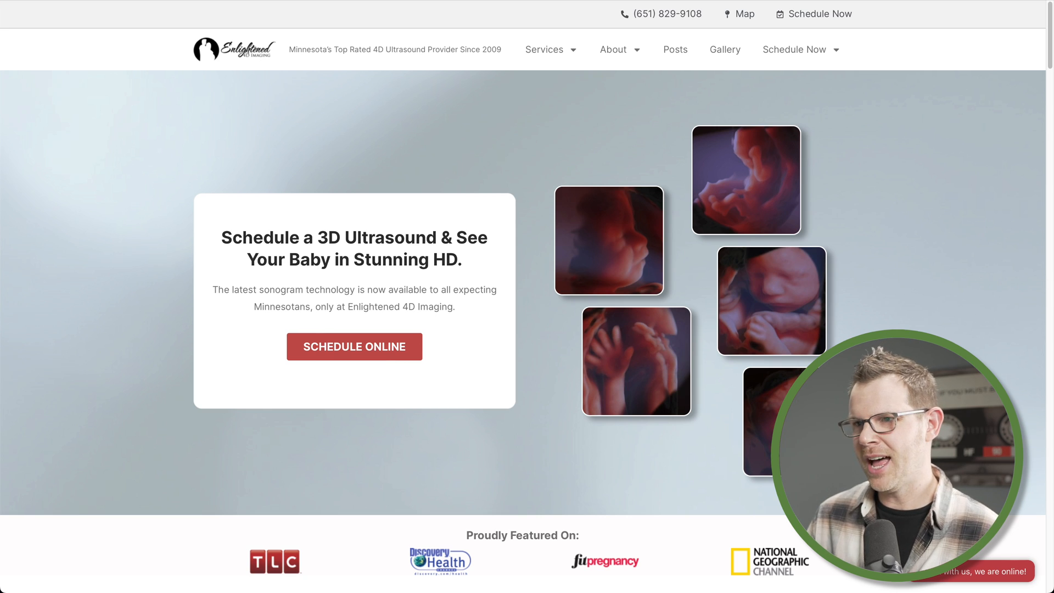
Create a domain-related project for enlightened4dimaging.com, keeping United States google.COM and English as defaults
click(319, 0)
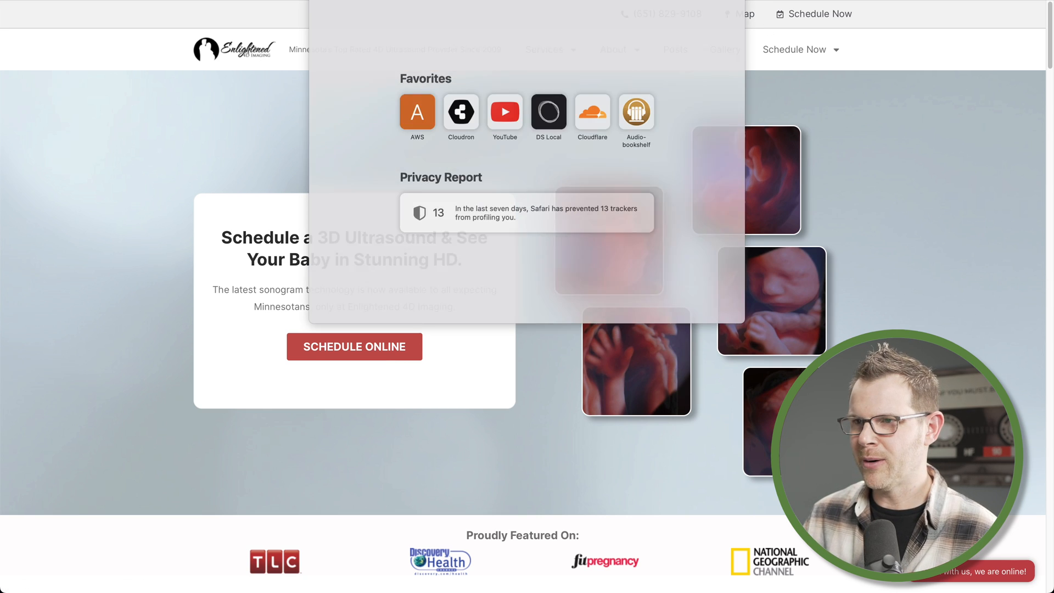
click(319, 0)
click(288, 132)
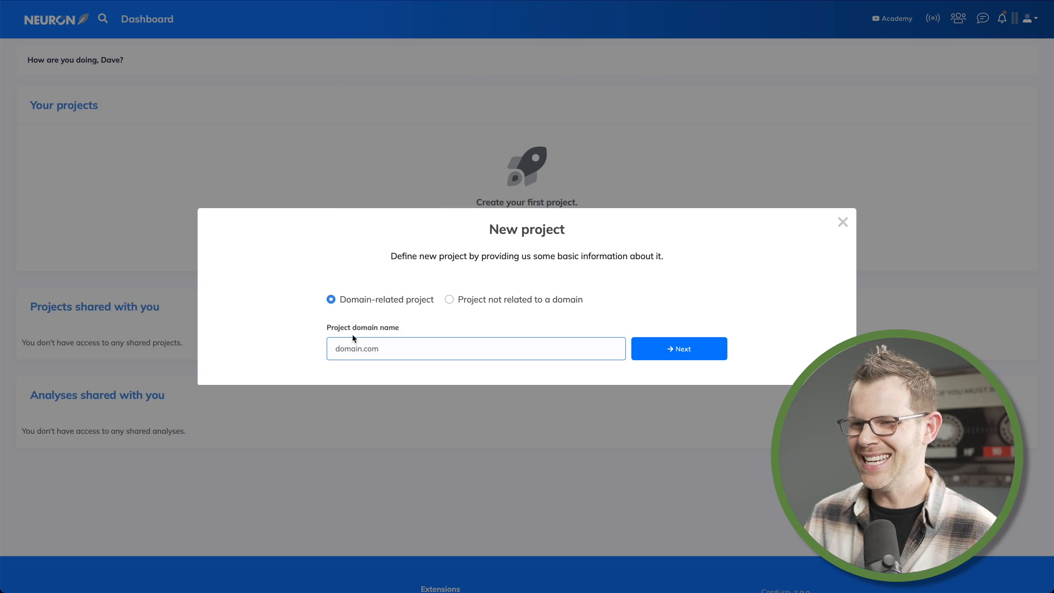
text(enlightened4dimaging.com)
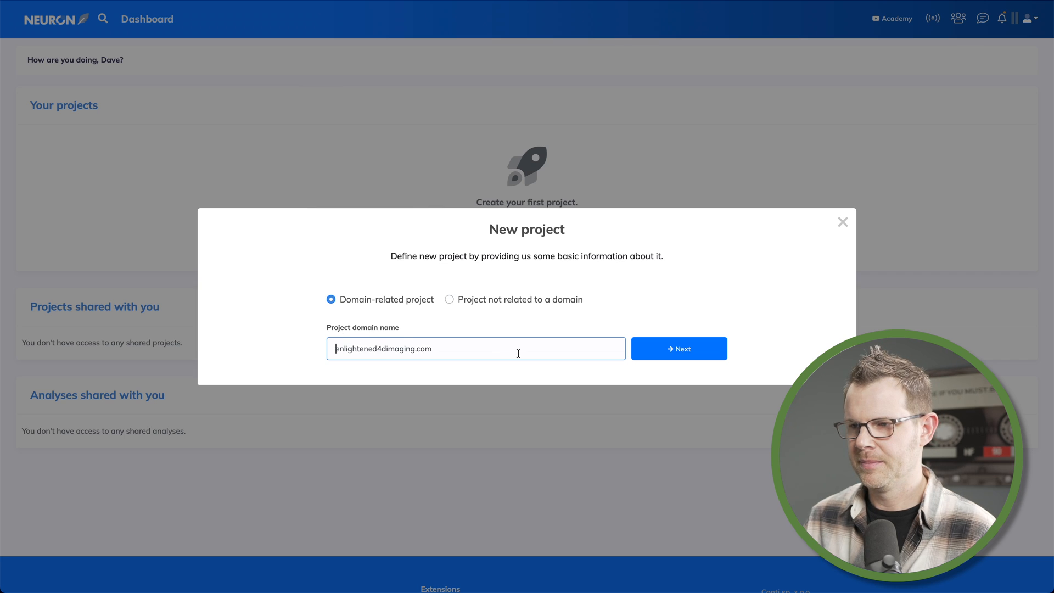
click(681, 358)
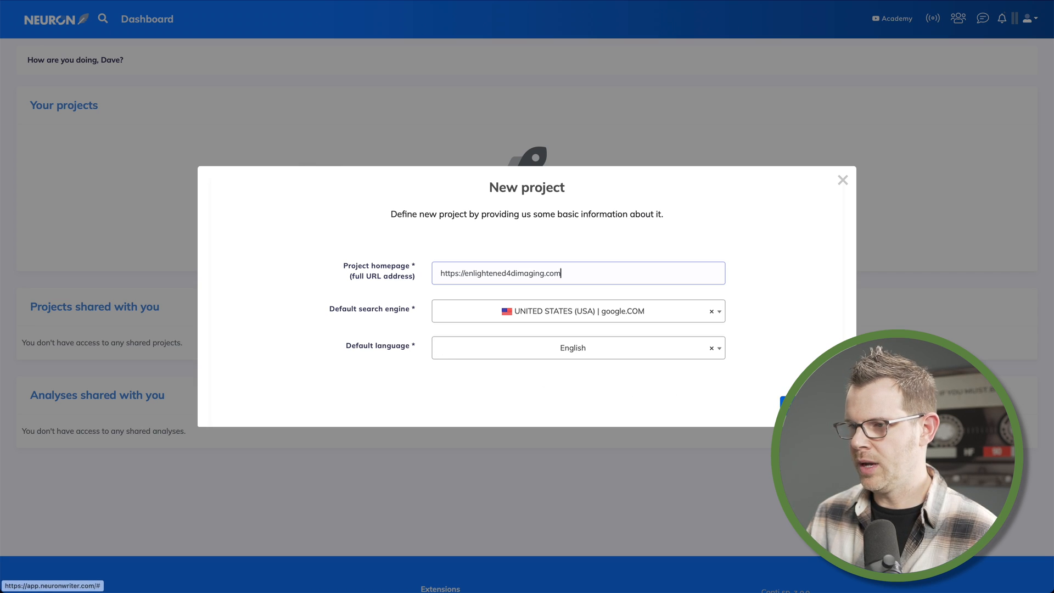
click(801, 407)
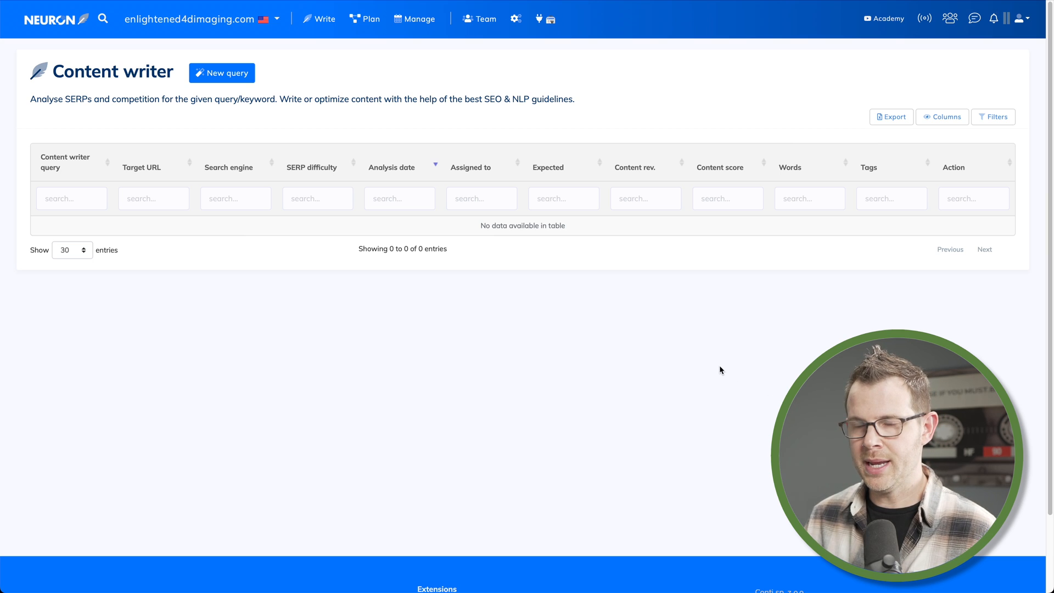
Open the enlightened4dimaging.com project's settings at the Keywords section
click(61, 28)
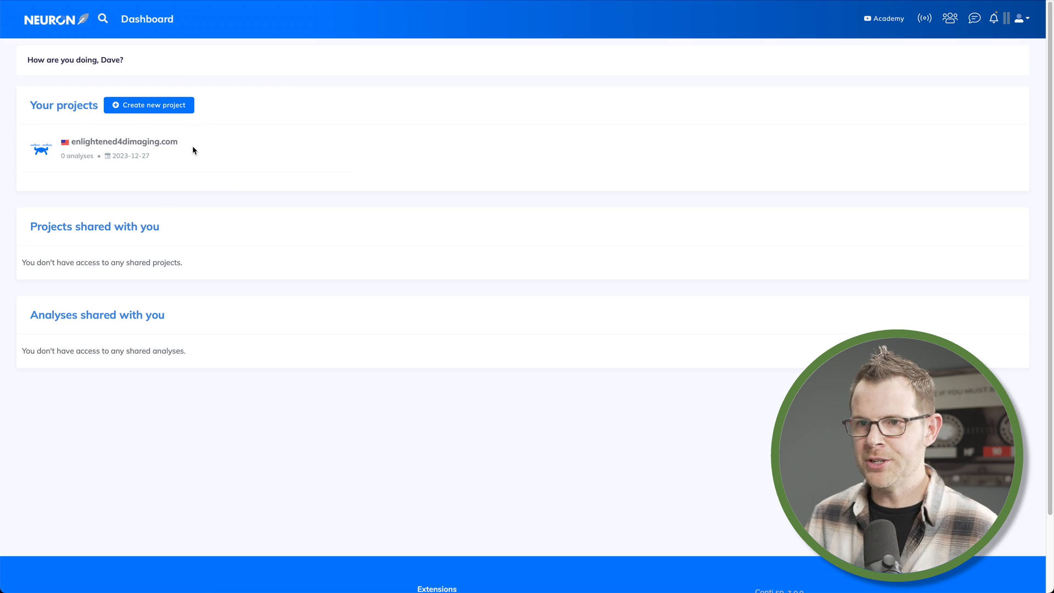
click(148, 142)
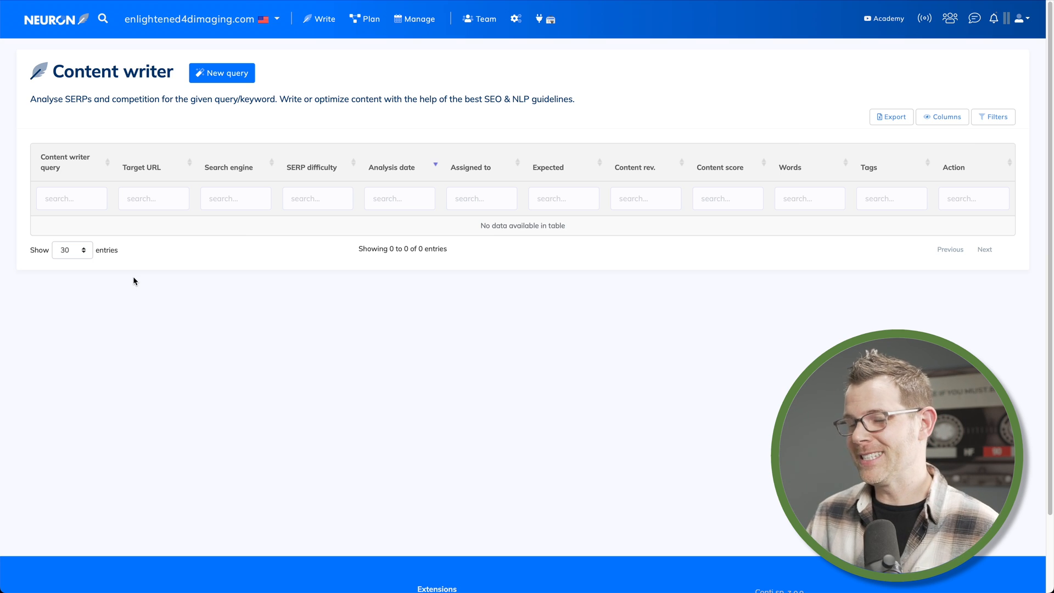
click(516, 20)
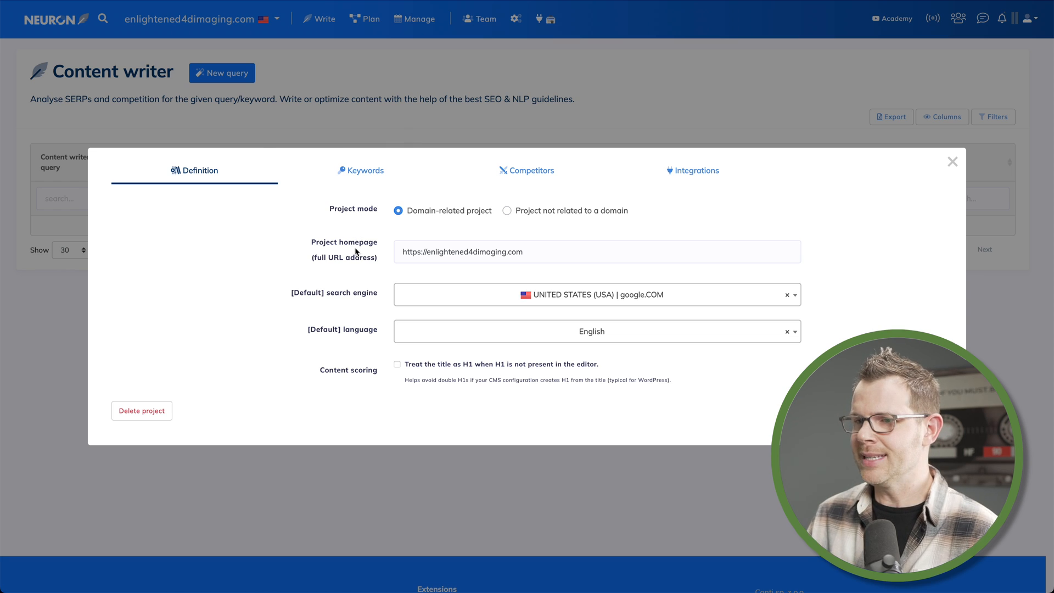
click(362, 171)
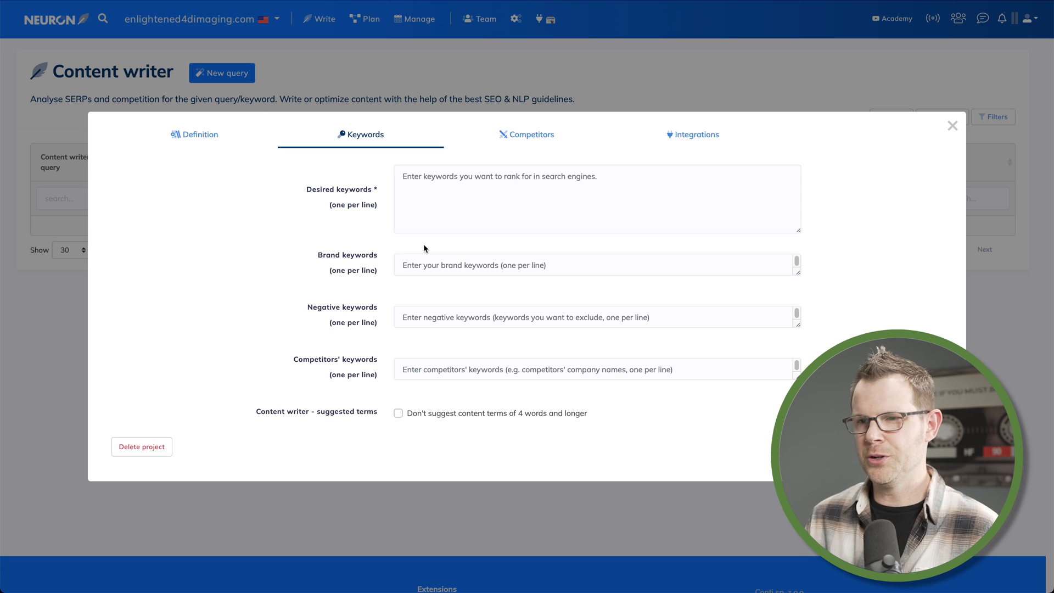
Enter desired keywords elective ultrasound, 3d ultrasound, 4d ultrasound and gender determination, one per line
click(457, 178)
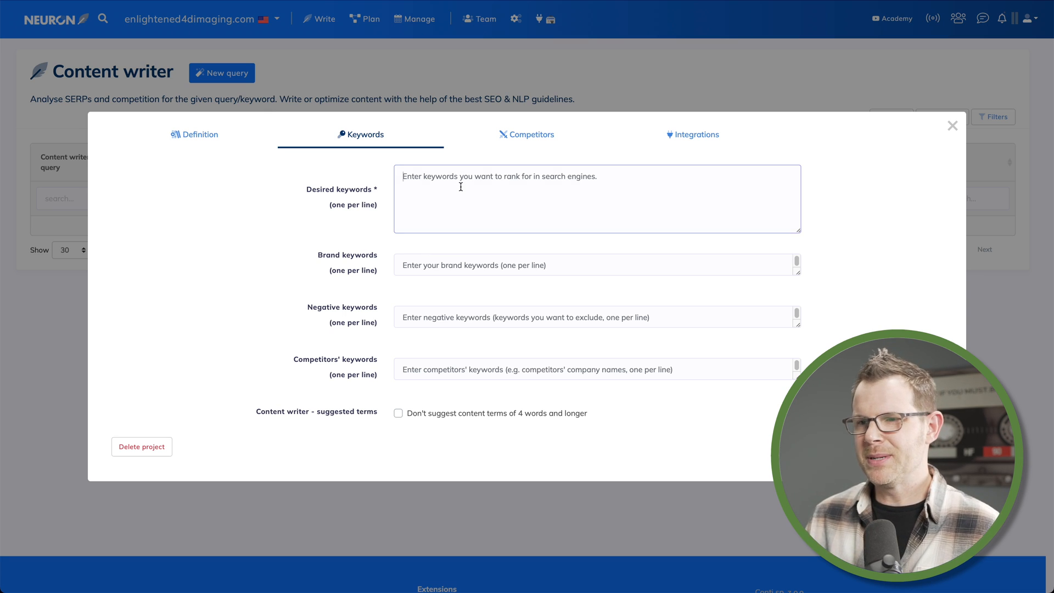
text(elect)
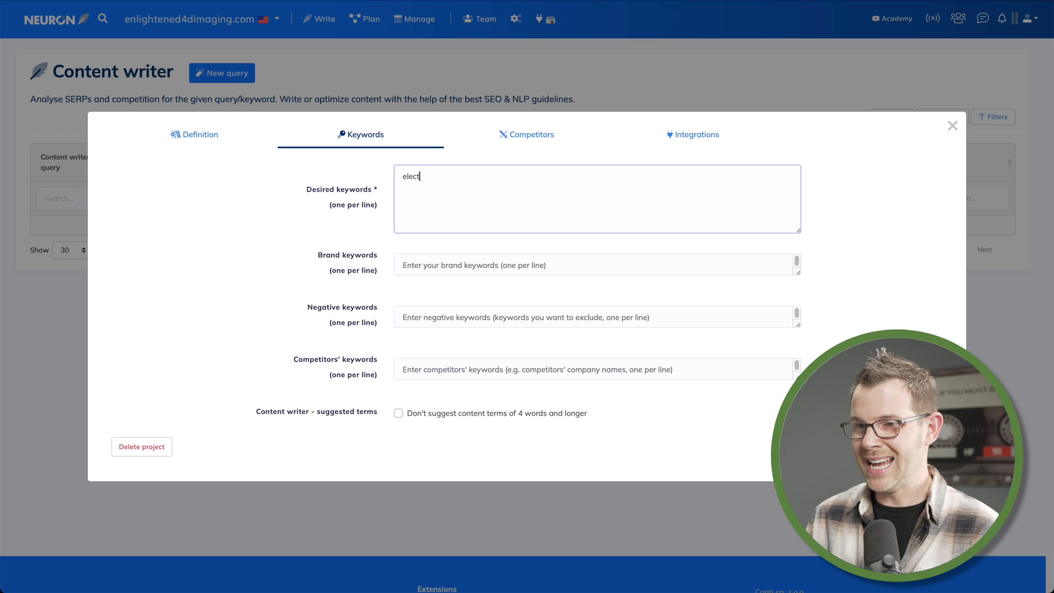
text(ive ultrasound)
key(Return)
text(3d)
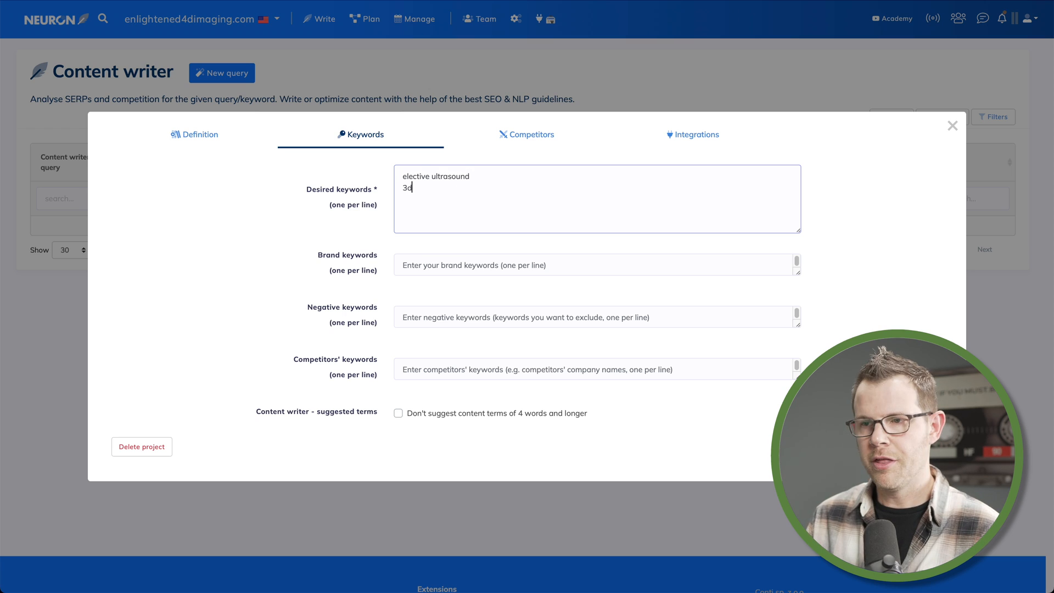
text( ultrasound)
key(Return)
text(4)
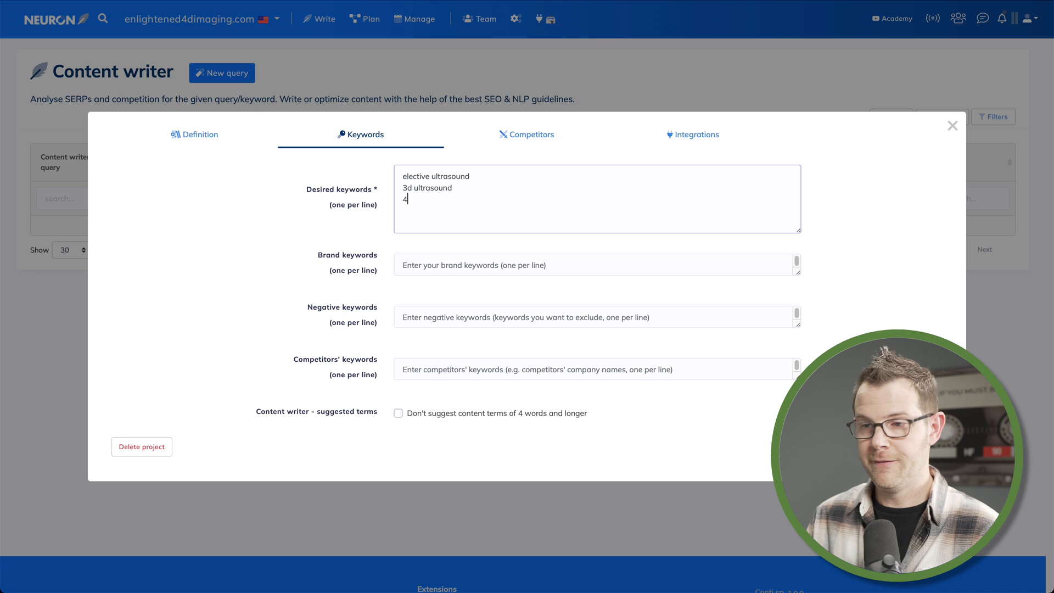
text(d ultrasound)
key(Return)
text(gender)
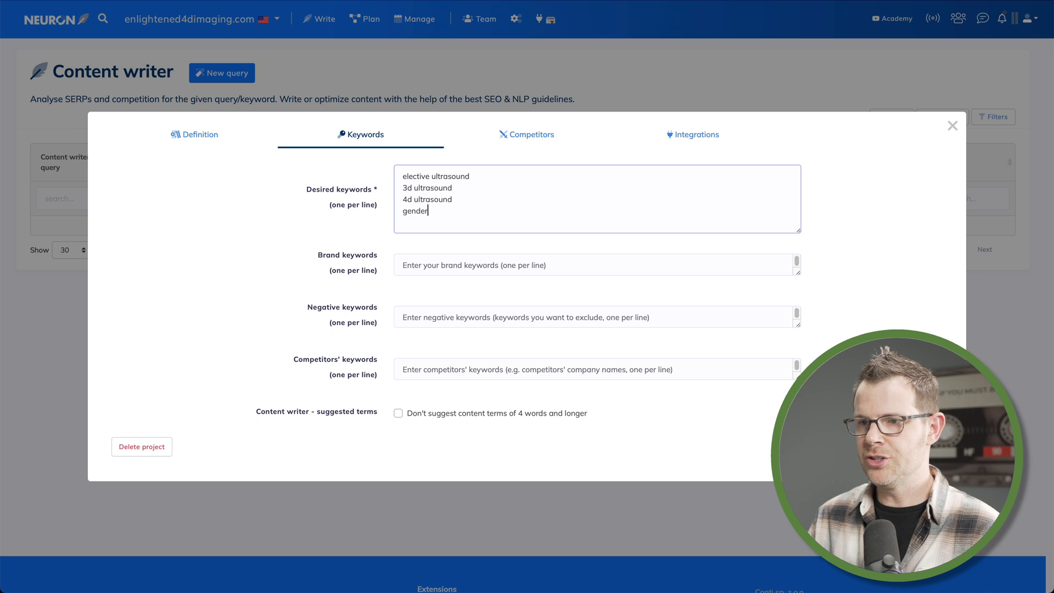
text( determination)
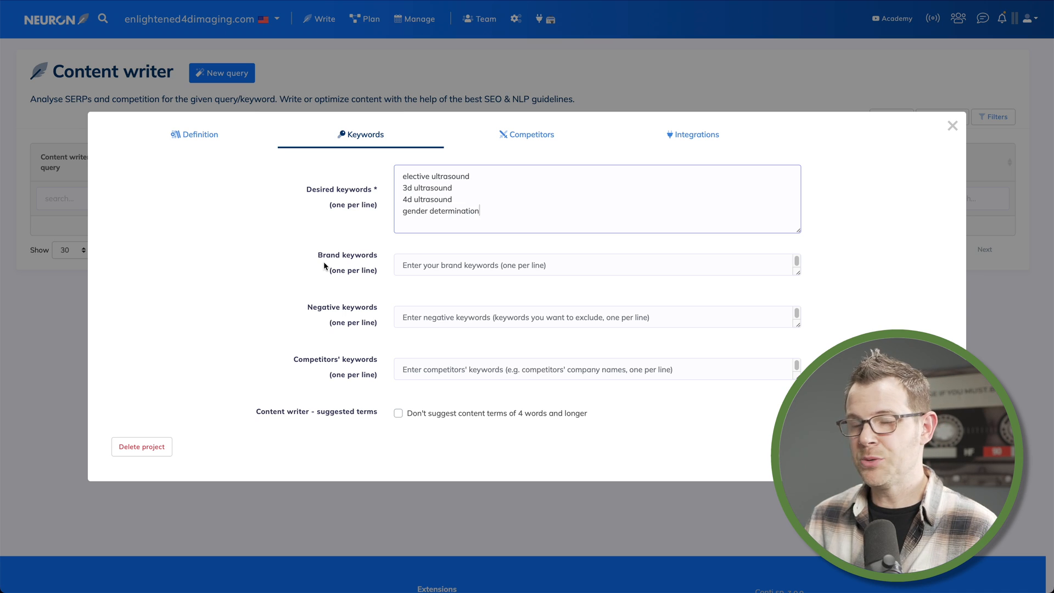
Enter Enlightened 4D Imaging as the brand keyword
click(410, 265)
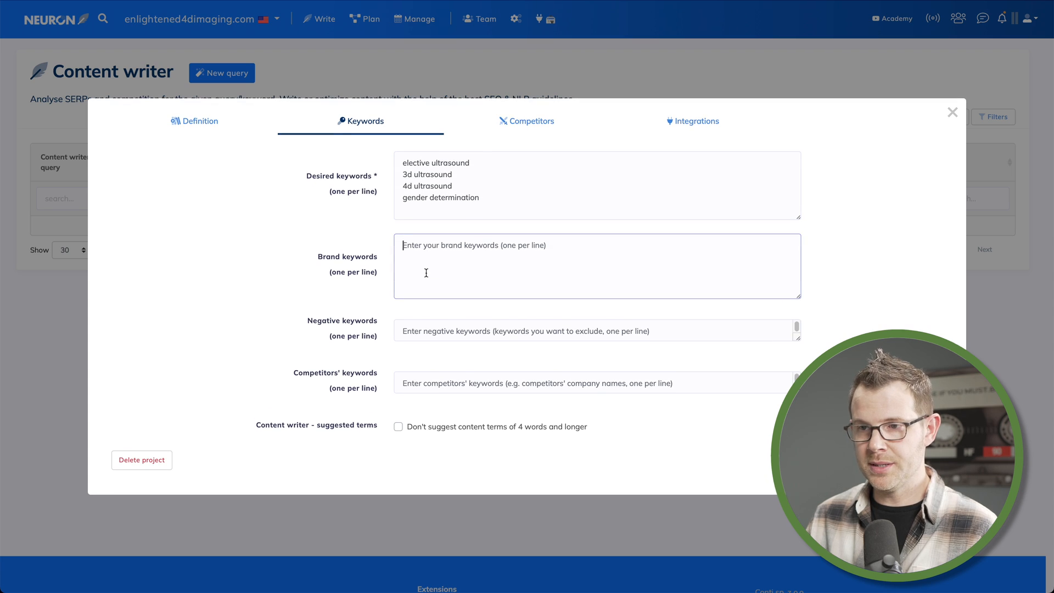
text(Enlightened 4D IMaging)
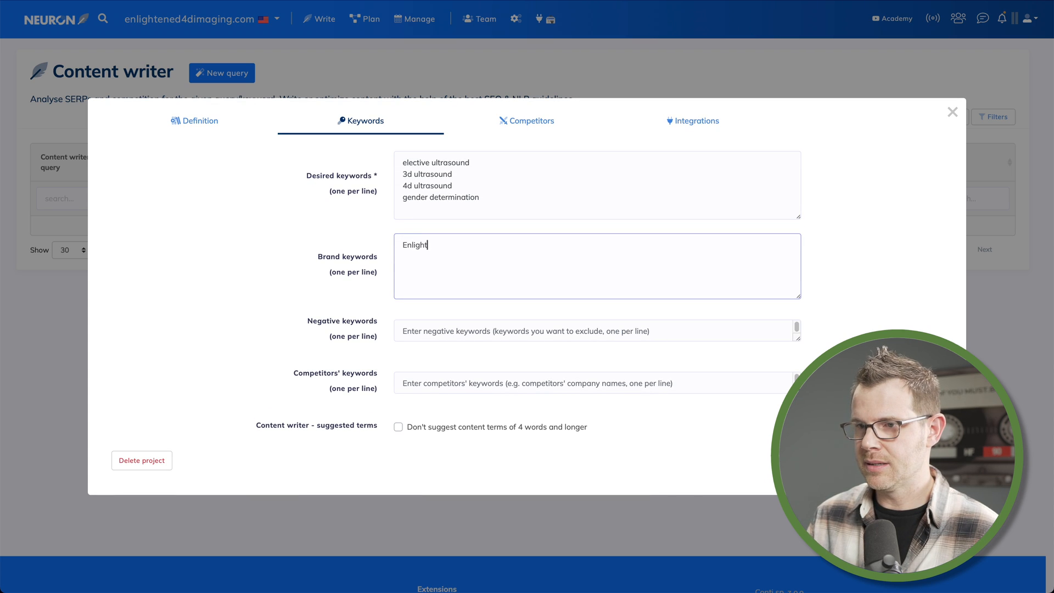
key(BackSpace)
key(BackSpace)
key(BackSpace)
key(BackSpace)
key(BackSpace)
key(BackSpace)
text(maging)
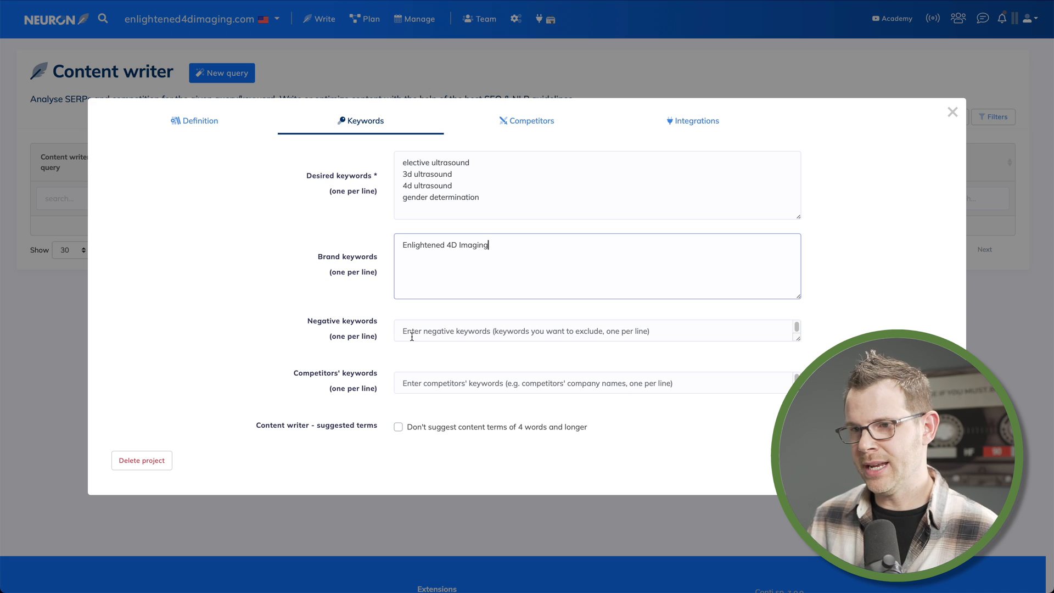
Enter negative keywords animal ultrasounds and horse ultrasound, one per line
click(439, 334)
text(animal ultrasounds)
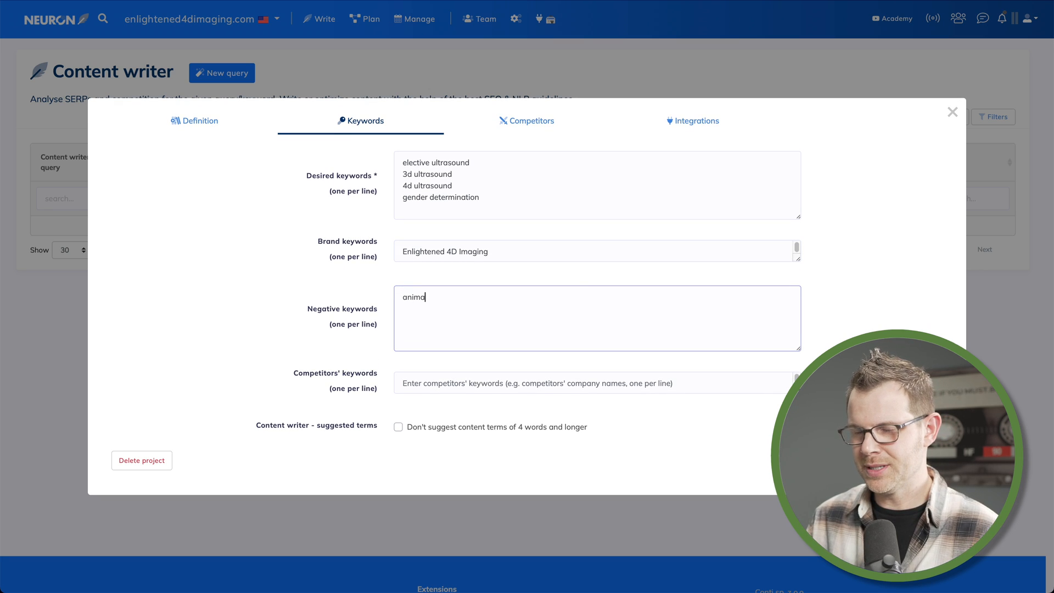
key(Return)
text(horse ultrasound)
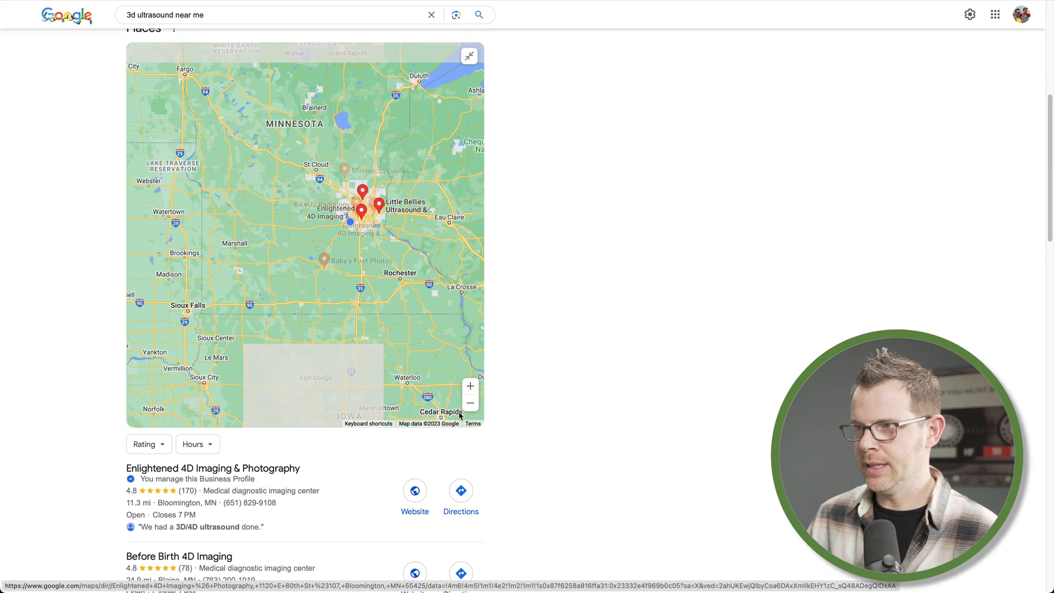
Copy competitor names Before Birth 4D Imaging, Little Bellies Ultrasound & Pregnancy Spa, Miracle 3D Moments and Peek-a-View Baby from Google results
scroll(578, 435, down, 8)
scroll(577, 436, up, 7)
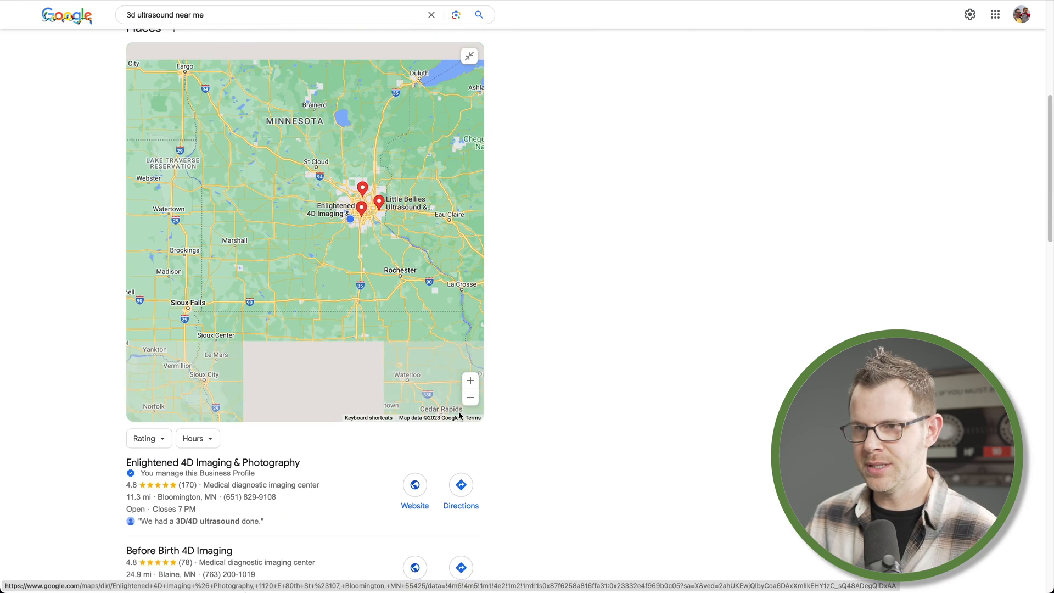
scroll(578, 436, down, 8)
scroll(578, 438, up, 1)
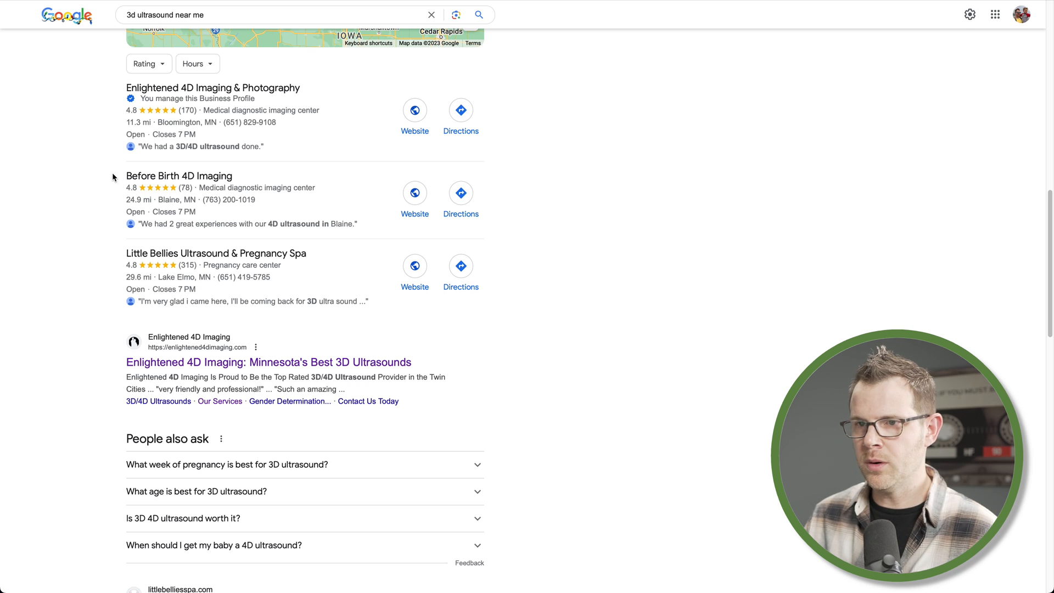
drag(114, 177, 242, 178)
key(super+c)
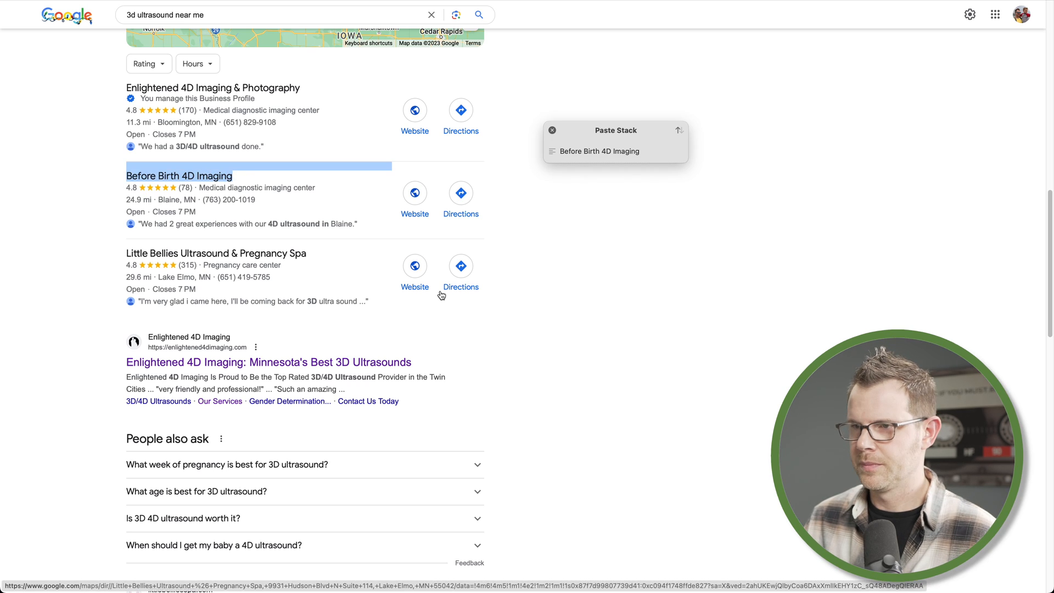
drag(119, 254, 312, 260)
key(super+c)
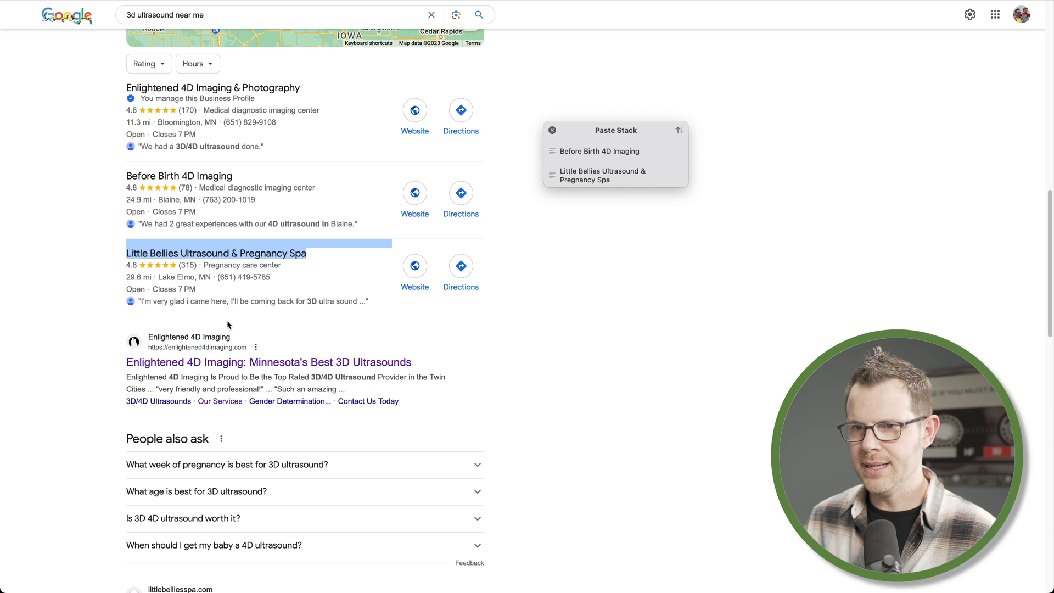
scroll(256, 335, down, 5)
drag(145, 236, 234, 255)
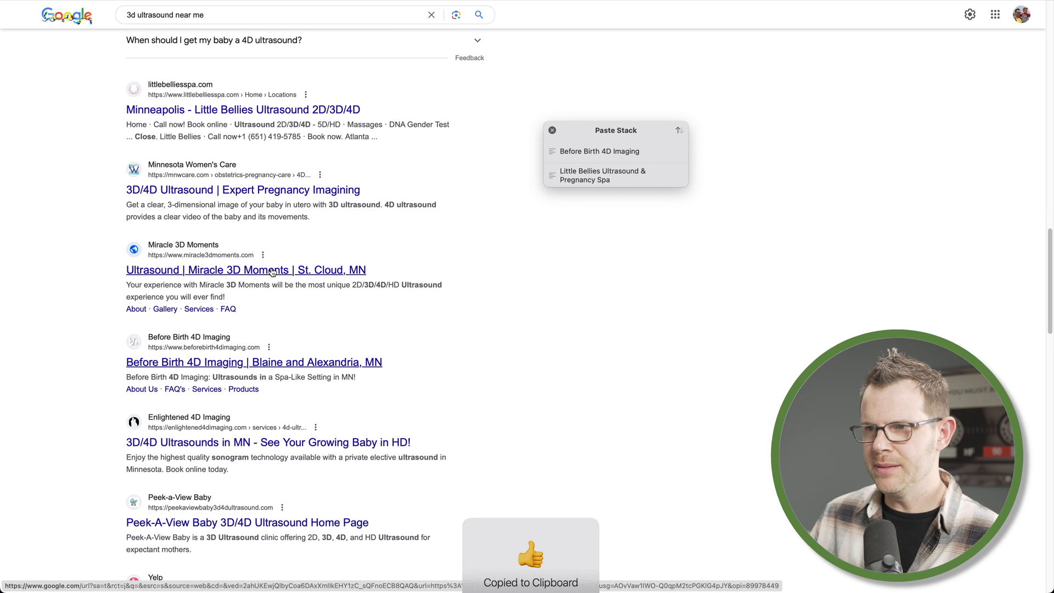
scroll(273, 272, down, 2)
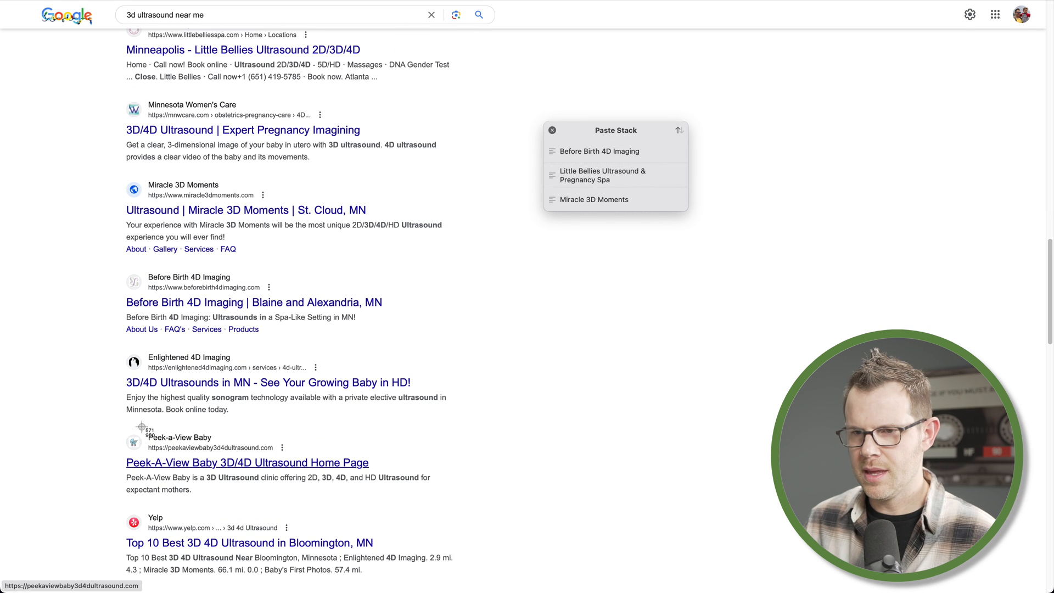
drag(144, 429, 219, 446)
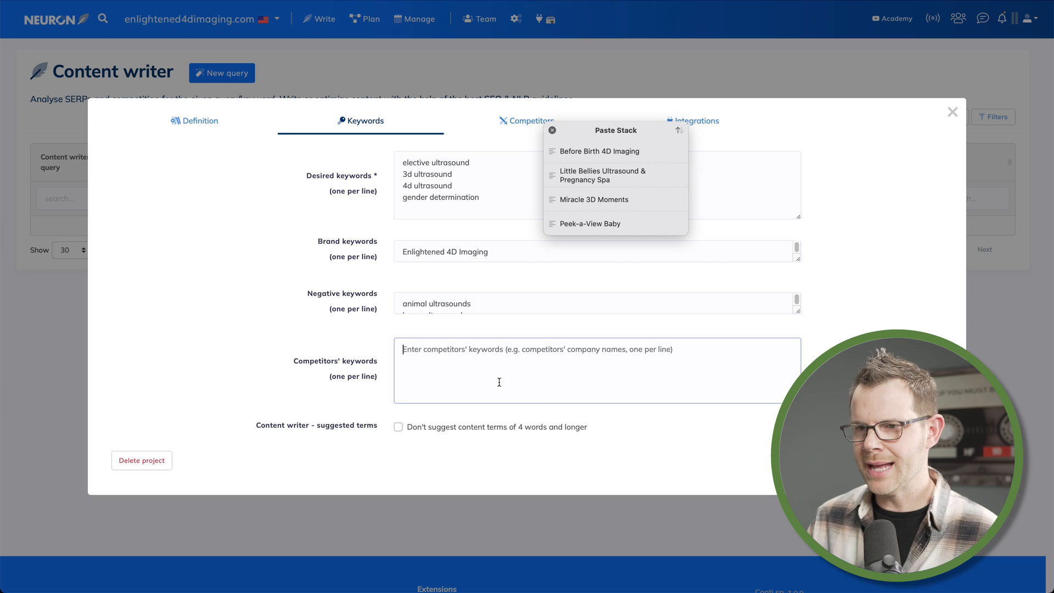
Paste the four copied competitor names into the Competitors' keywords field, one per line
key(super+v)
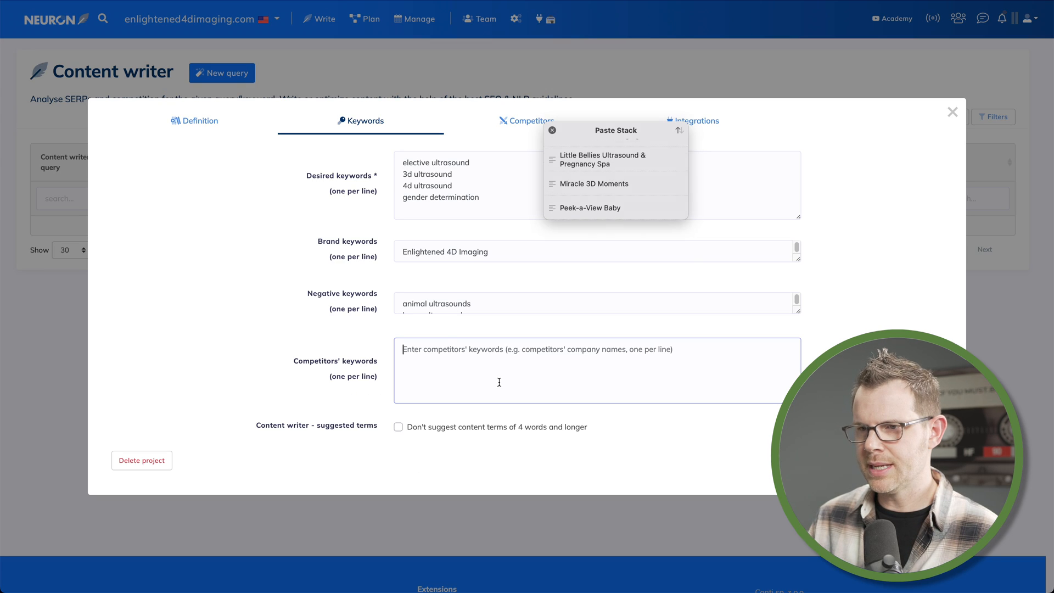
key(super+v)
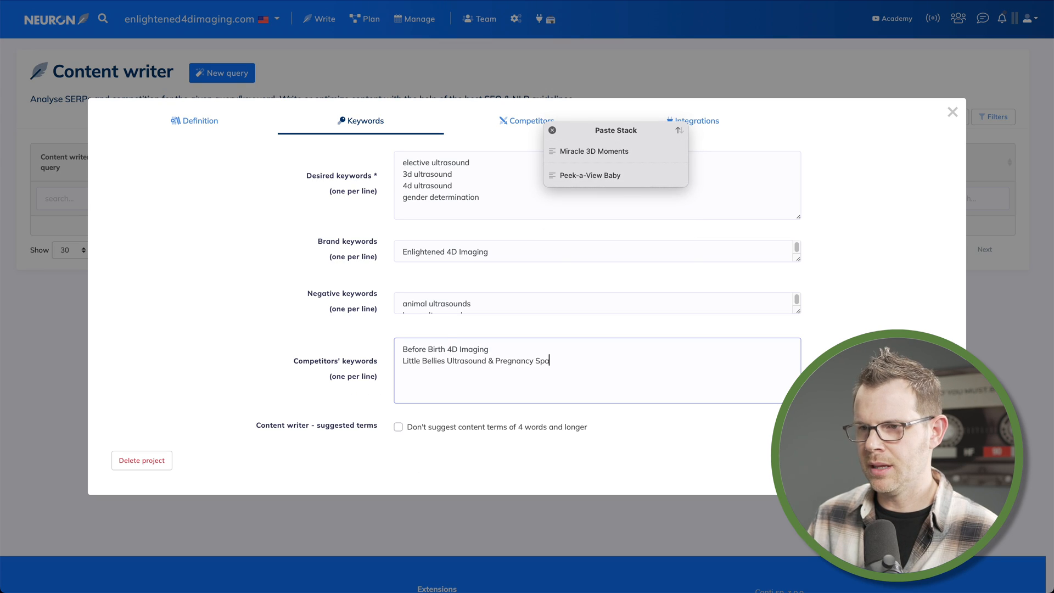
key(super+v)
key(super+v)
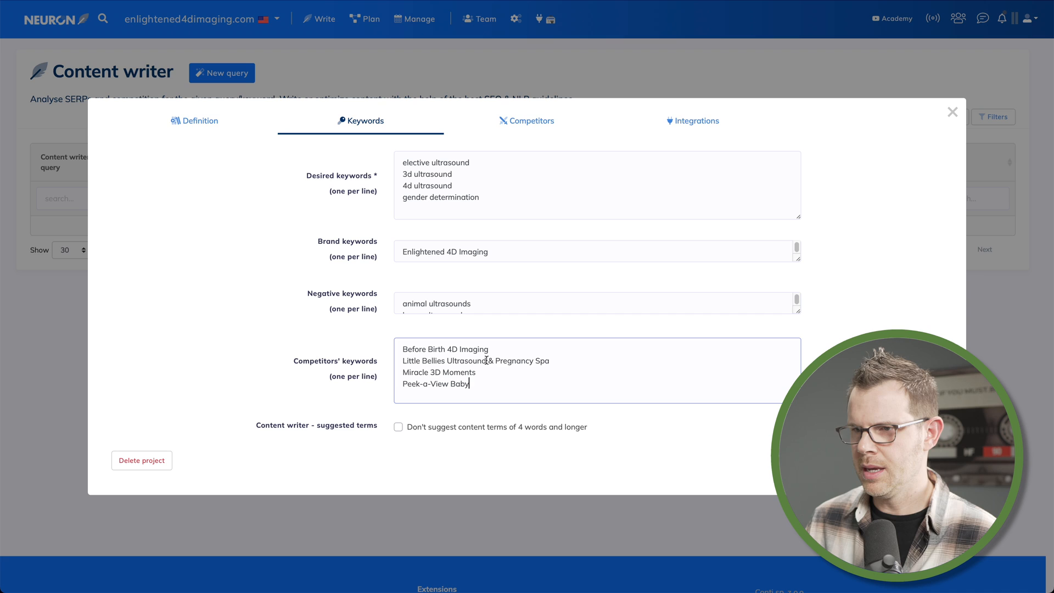
Shorten the second competitor to Little Bellies Ultrasound and save the project settings
drag(487, 360, 583, 365)
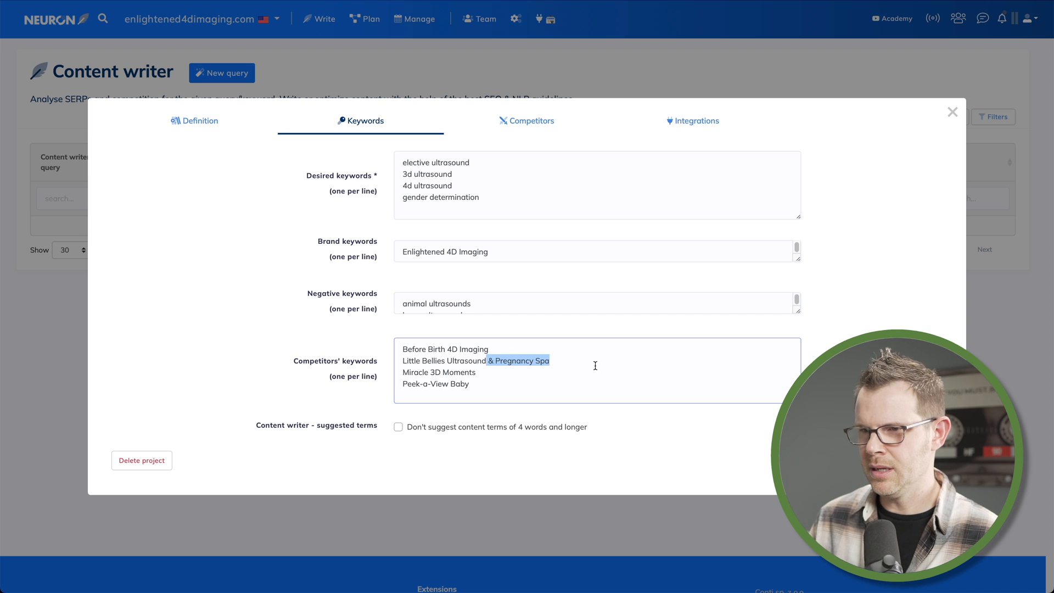
key(BackSpace)
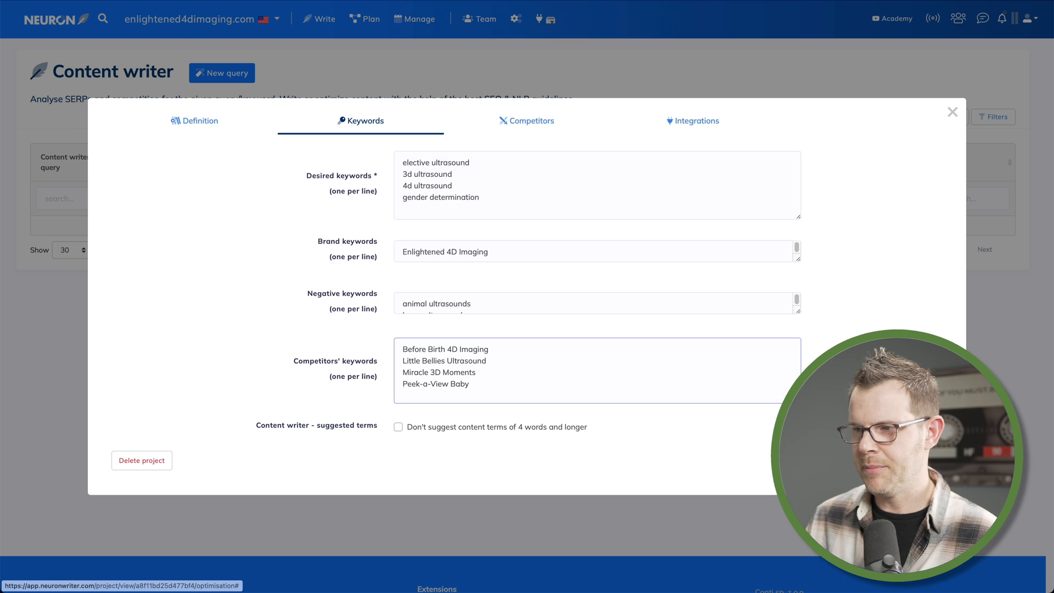
click(923, 460)
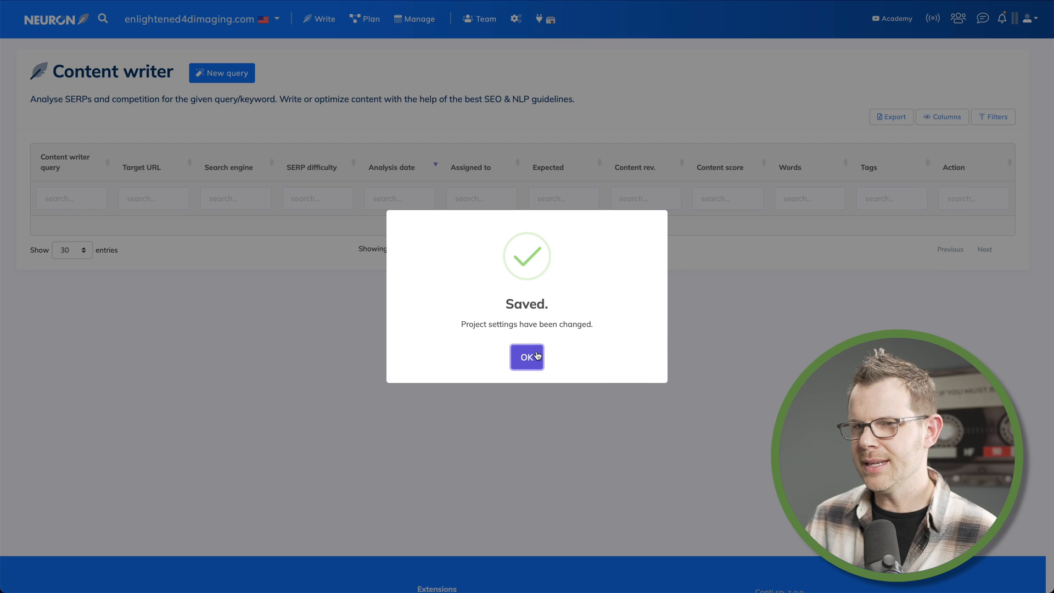
click(536, 357)
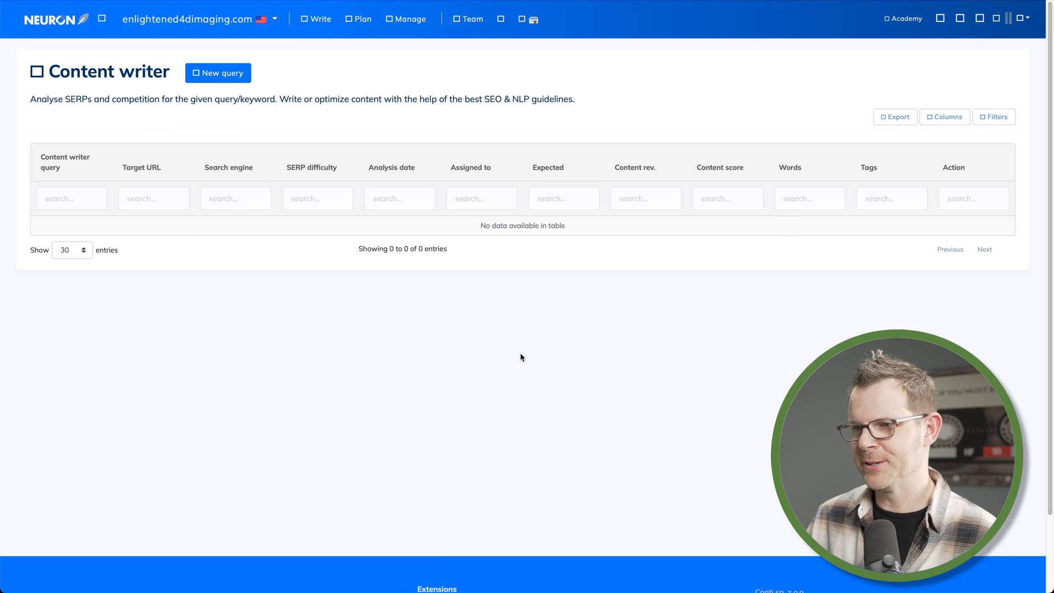
Open the project settings and review the Competitors and Keywords tabs
click(514, 20)
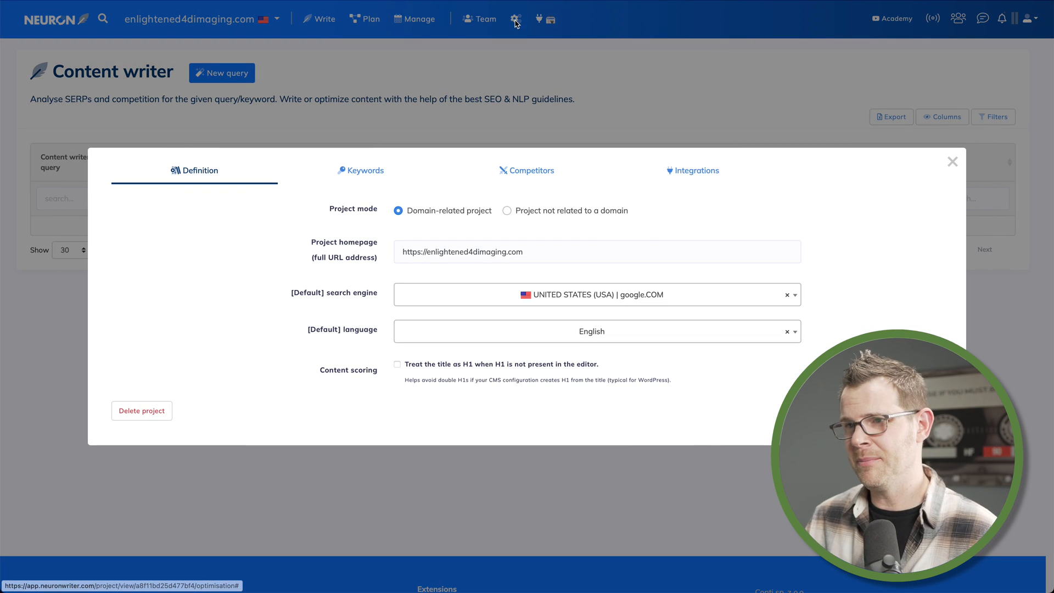
click(513, 175)
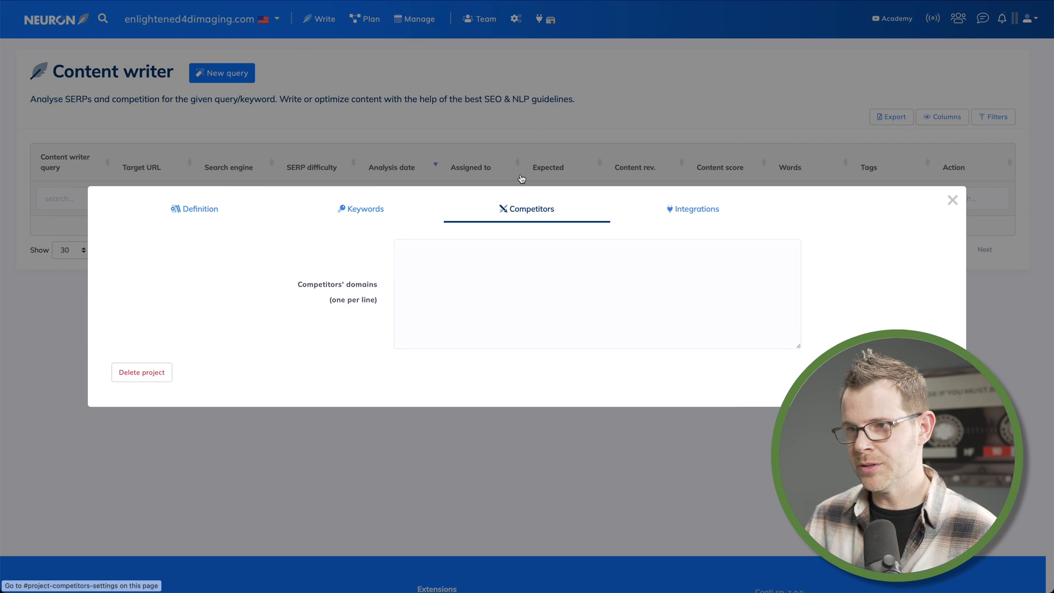
click(388, 209)
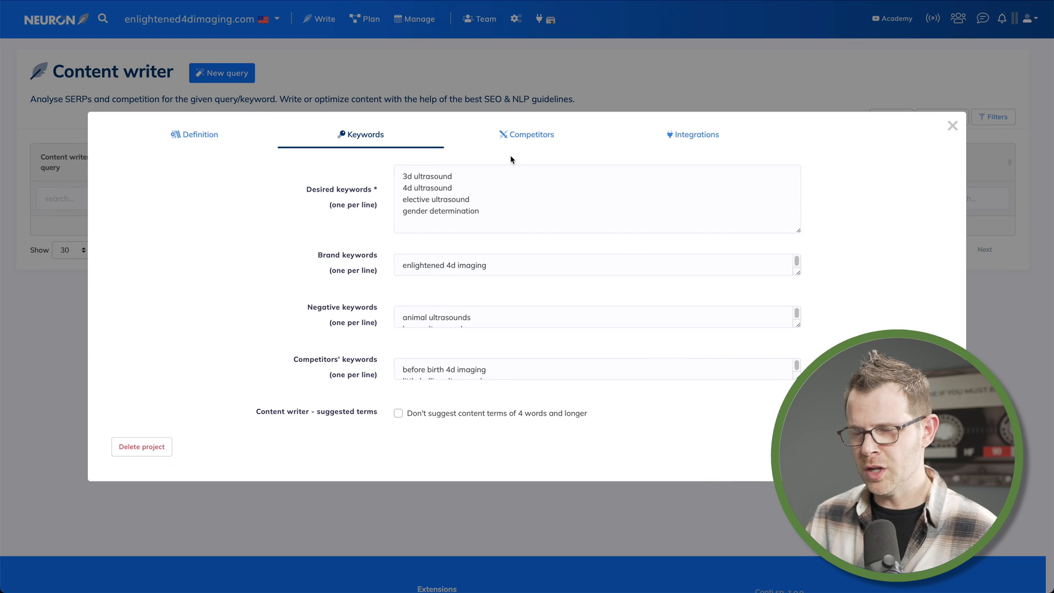
click(516, 136)
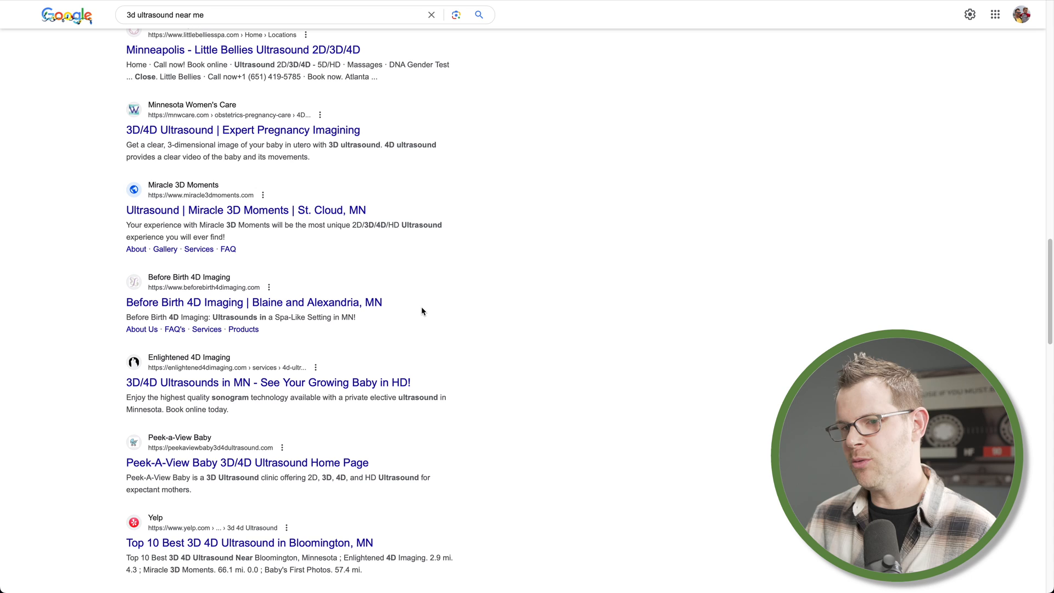
Copy the website URLs of Little Bellies, Miracle 3D Moments, Before Birth 4D Imaging and Peek-a-View Baby from the Google results
right_click(306, 308)
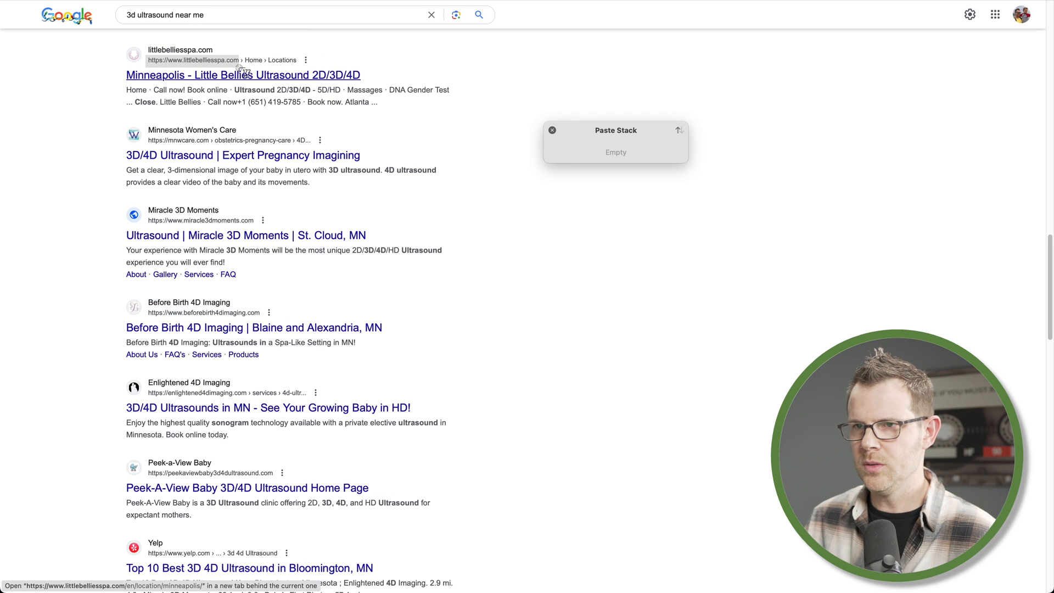
key(super+c)
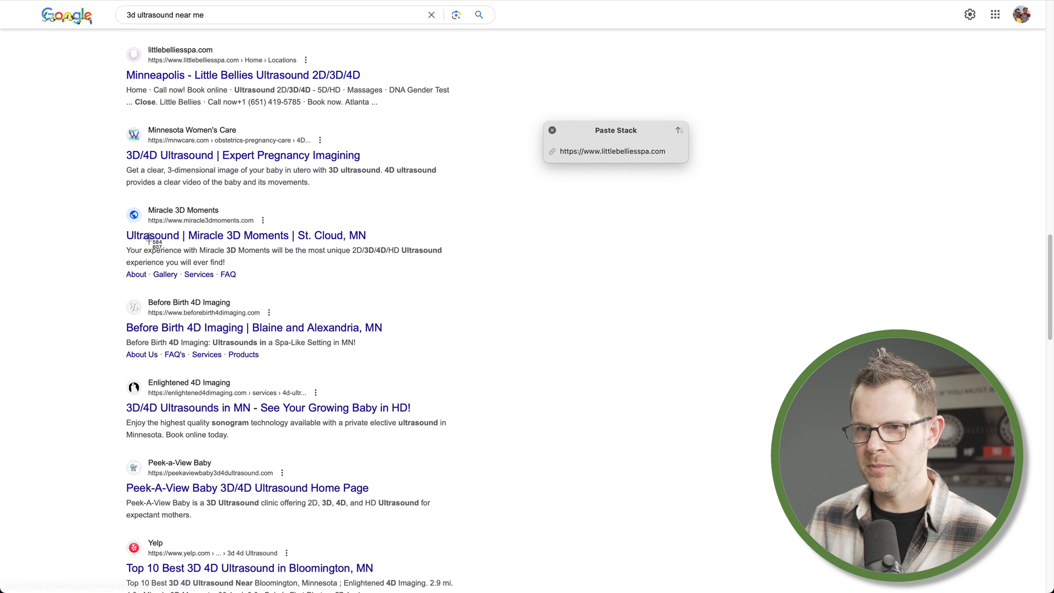
key(super+c)
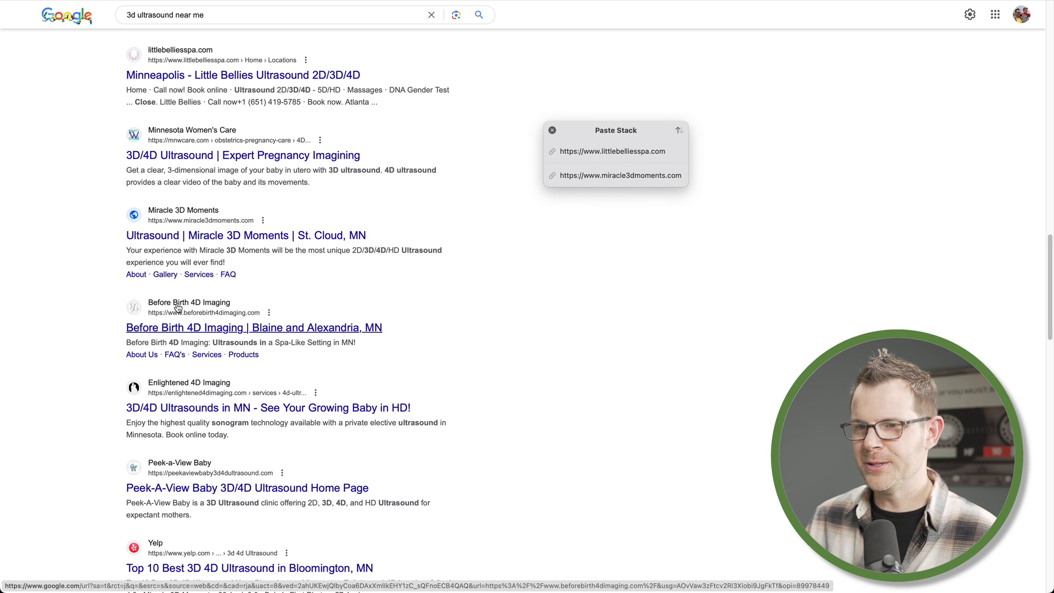
right_click(166, 305)
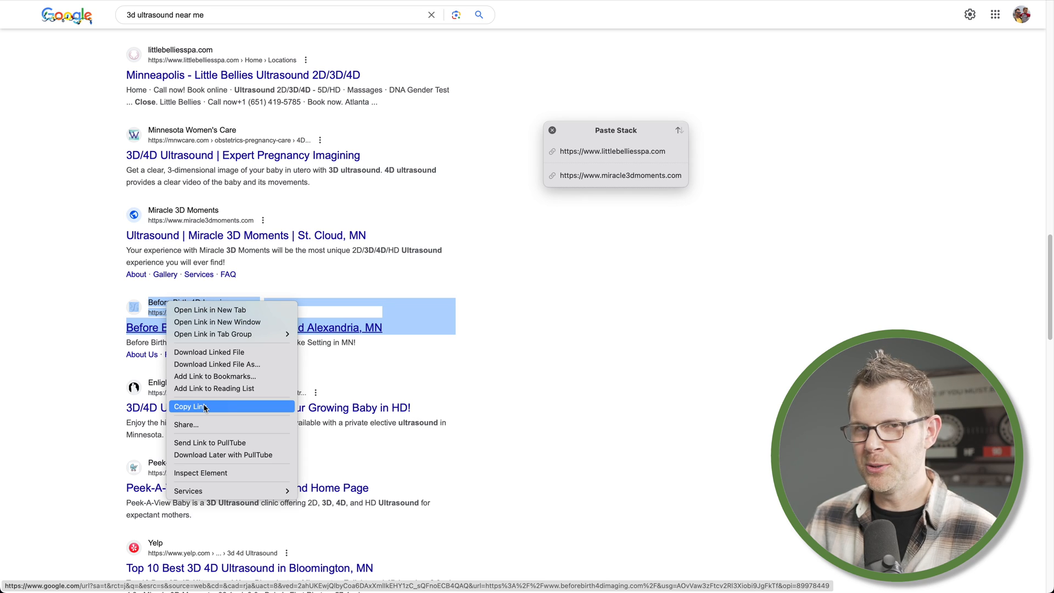
click(205, 407)
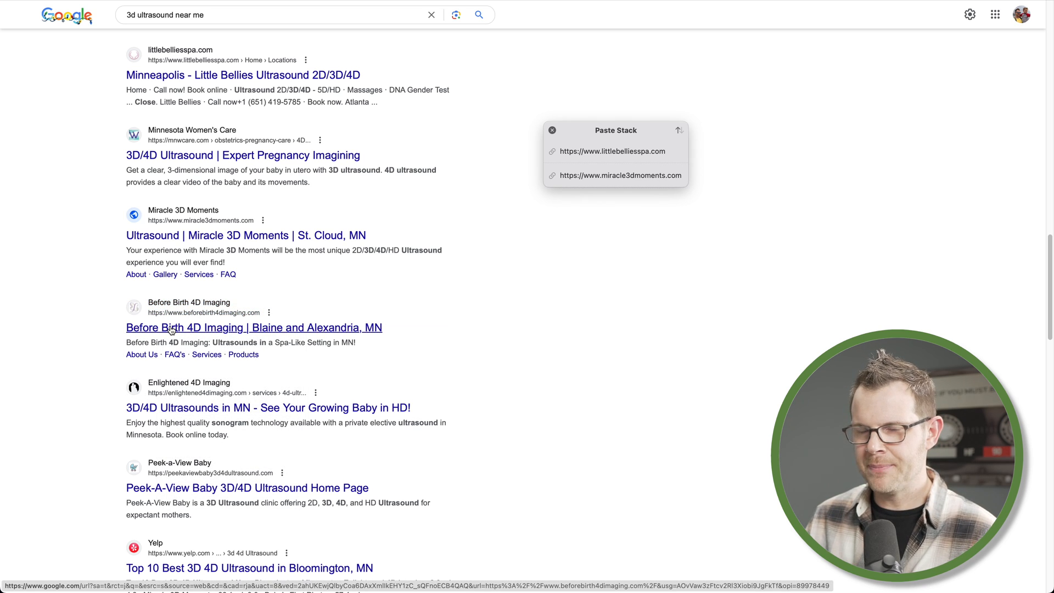
key(super+shift+4)
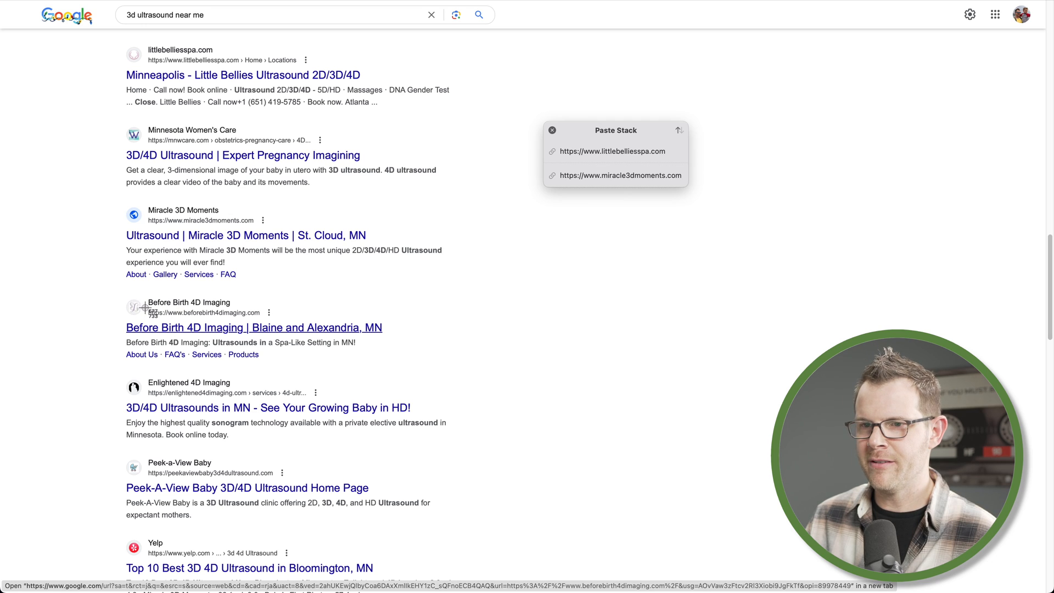
drag(142, 306, 267, 322)
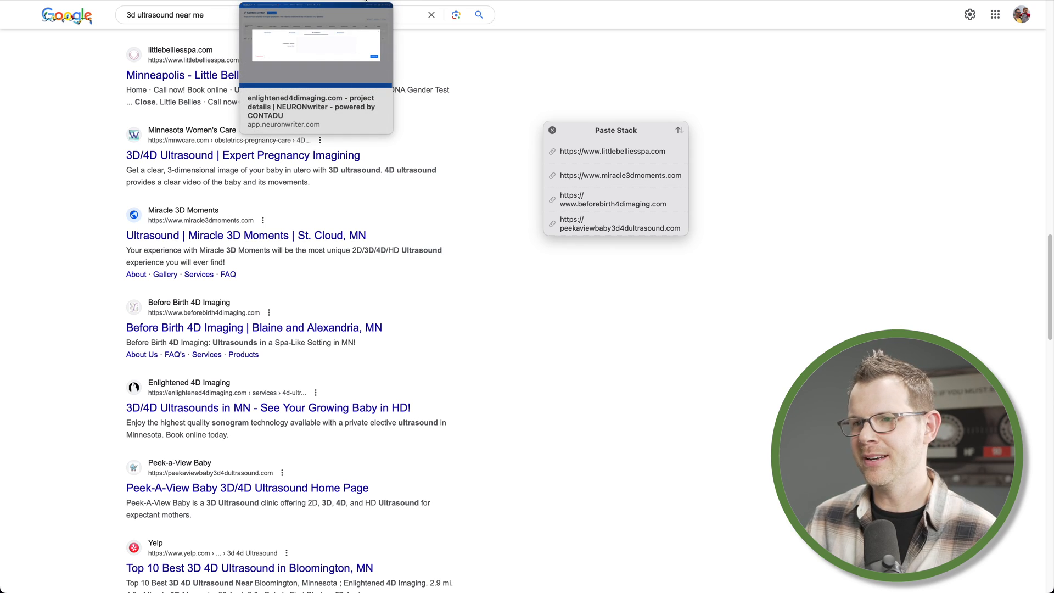
Paste the four competitor URLs into the Competitors' domains field, one per line, and save the project settings
click(316, 1)
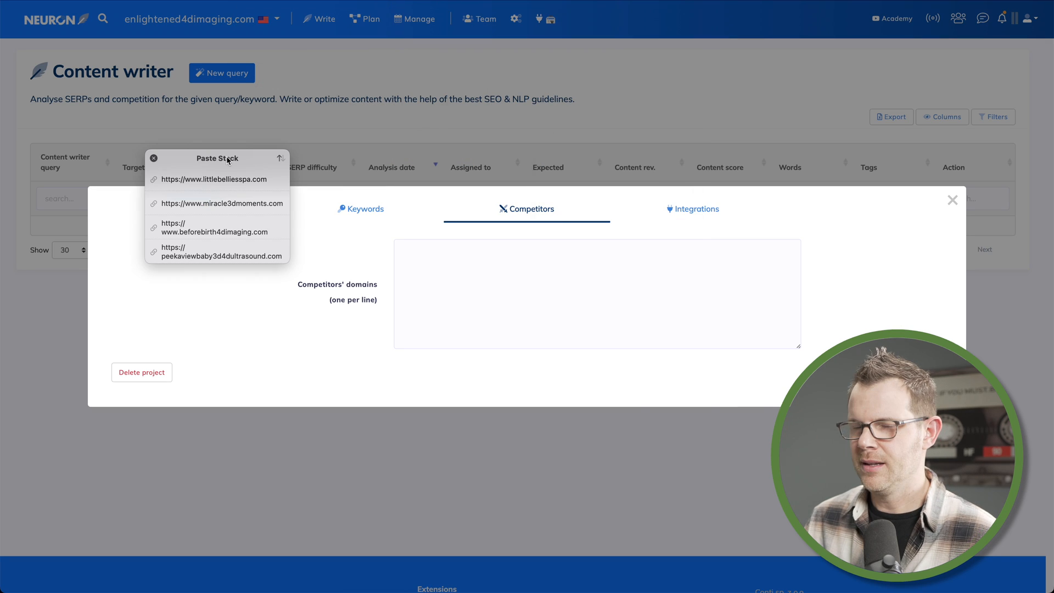
click(456, 272)
key(super+v)
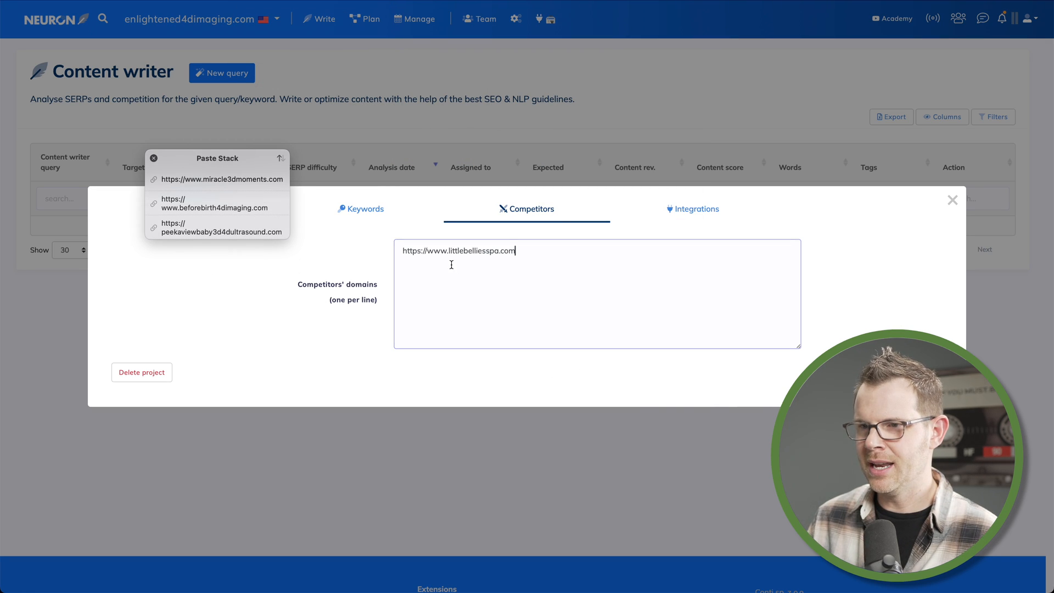
key(super+v)
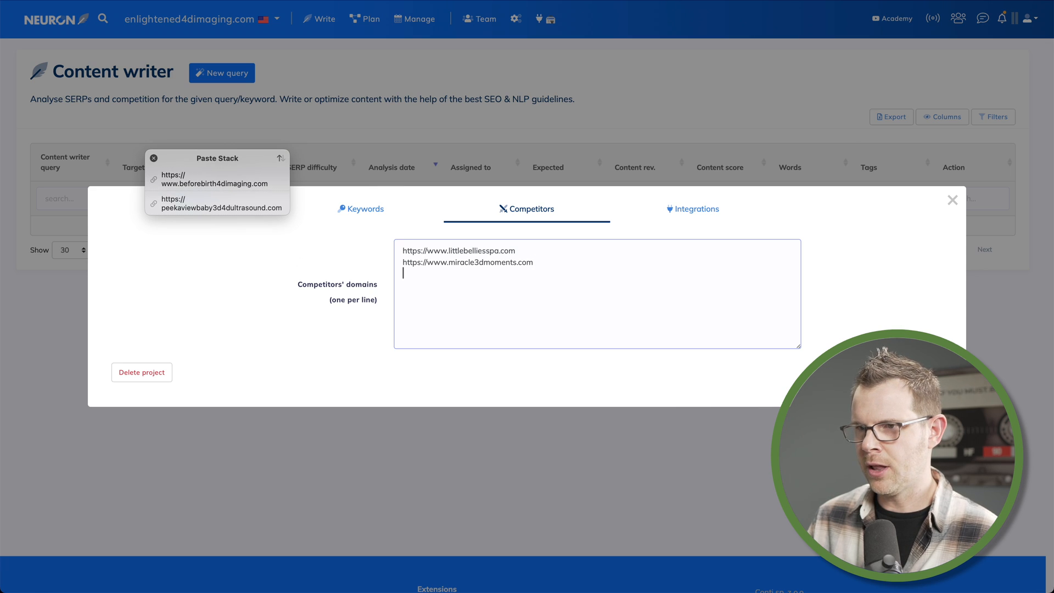
key(super+v)
key(super+v)
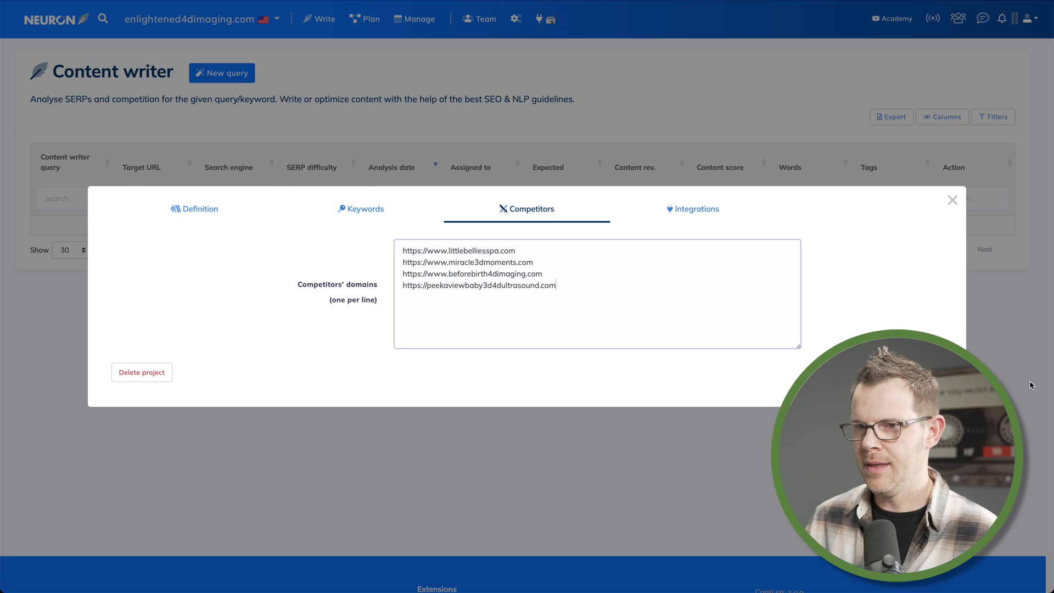
click(913, 372)
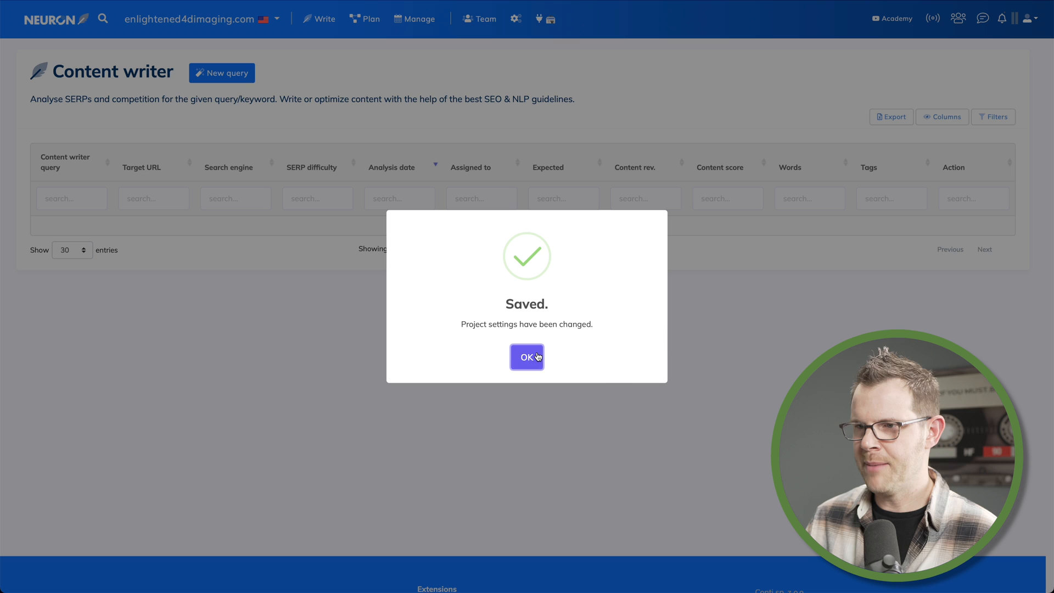
click(537, 64)
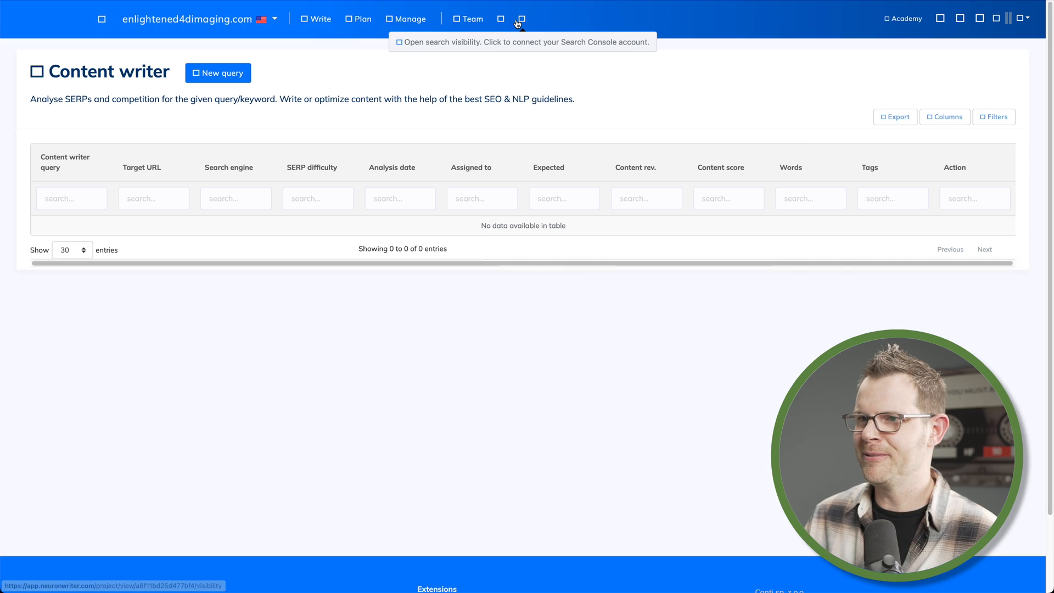
Enable treating the title as H1 when no H1 is present in the editor, and save the settings
click(539, 19)
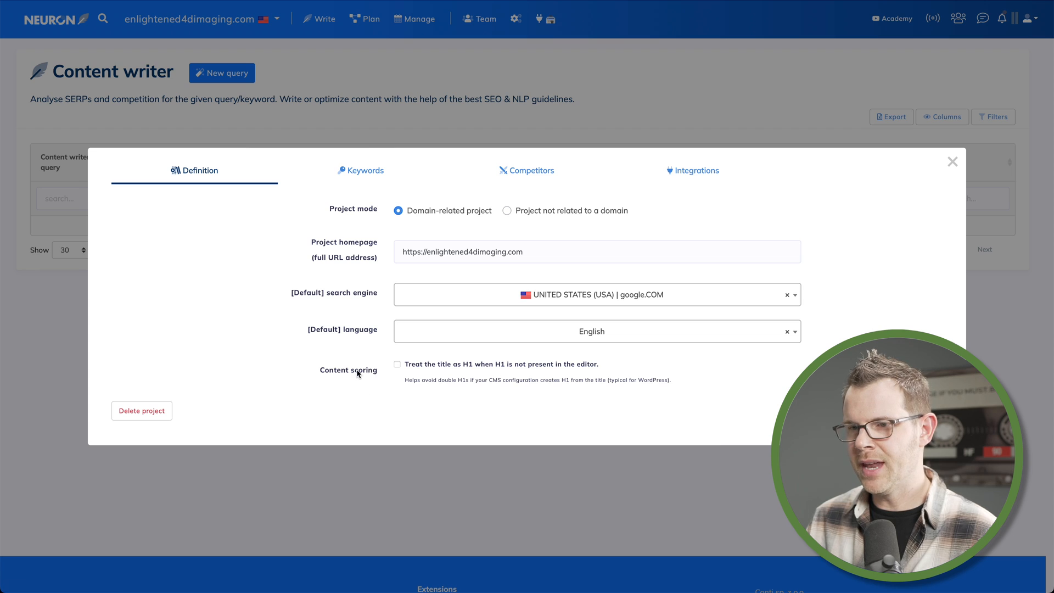
click(398, 363)
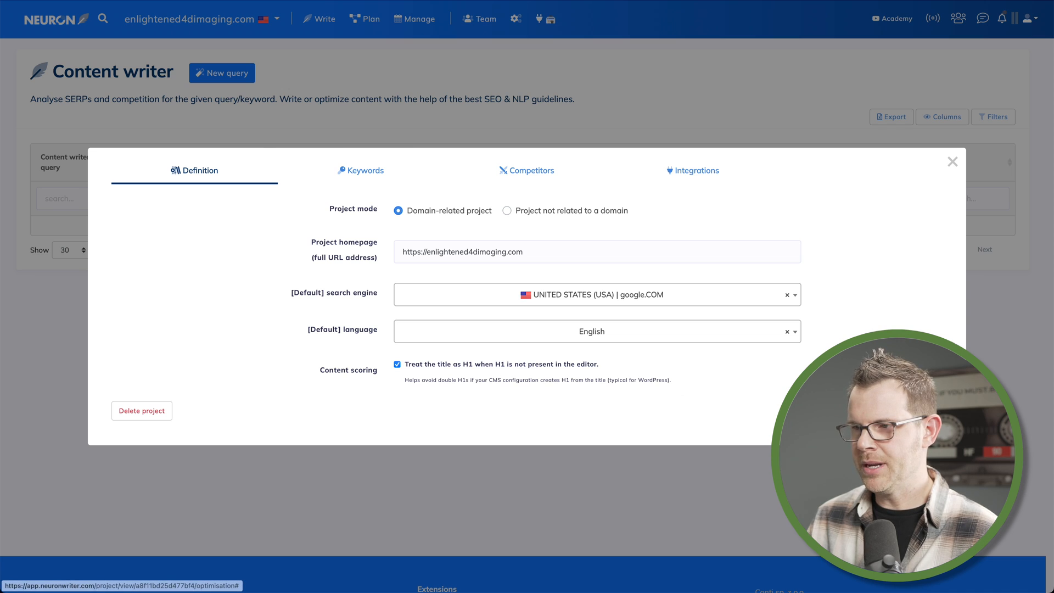
click(919, 411)
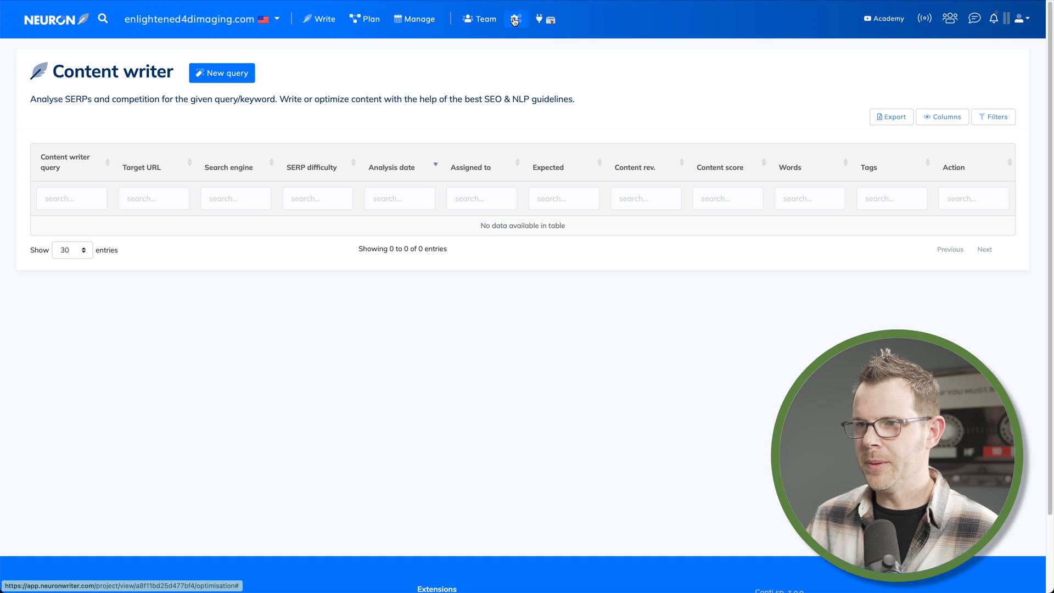
Open the project's Integrations settings and begin naming a new WordPress application password Neu
click(515, 18)
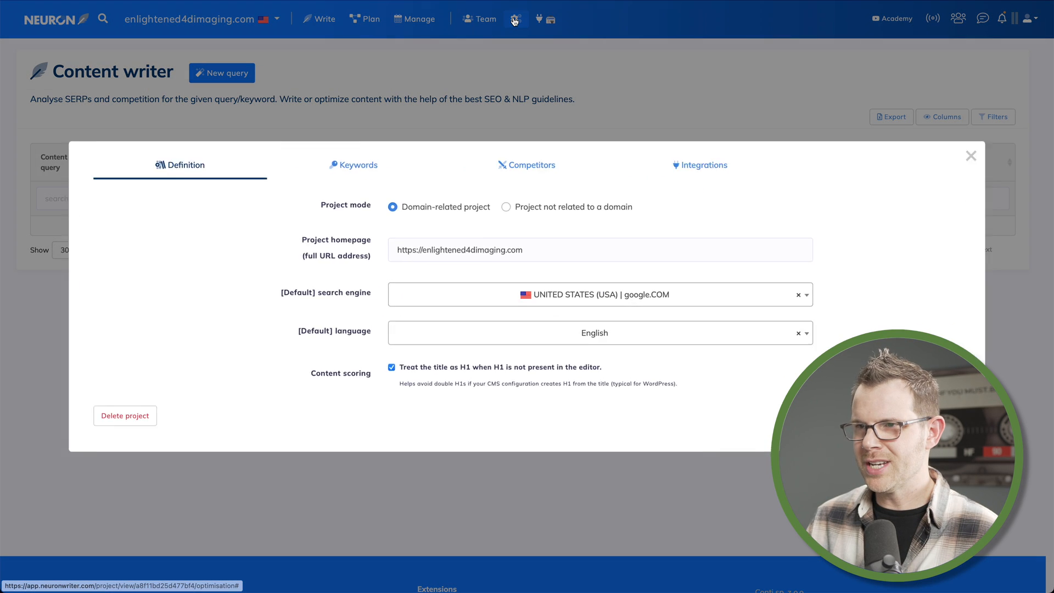
click(688, 175)
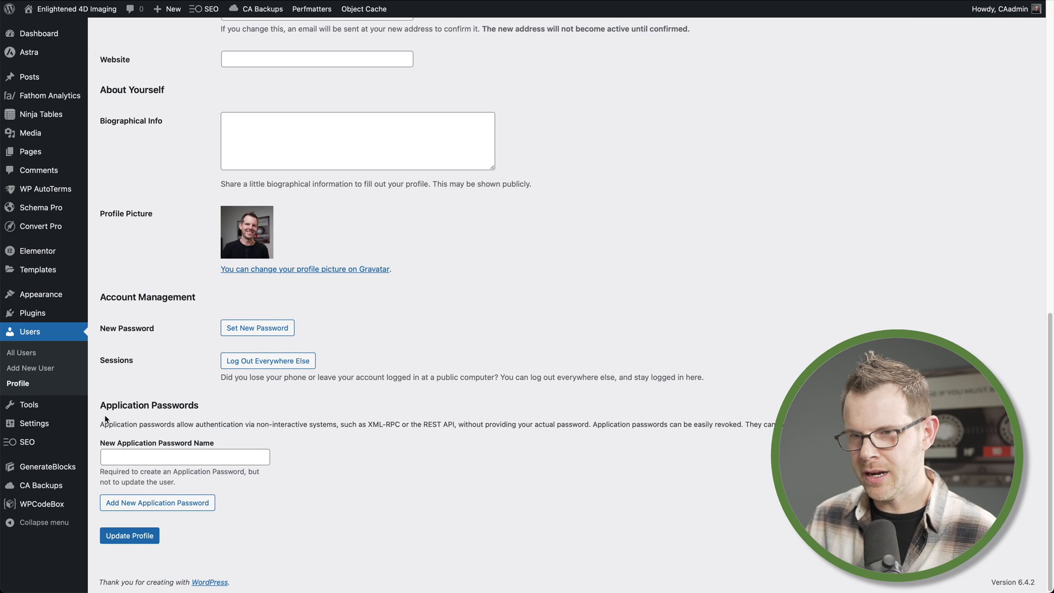
click(178, 457)
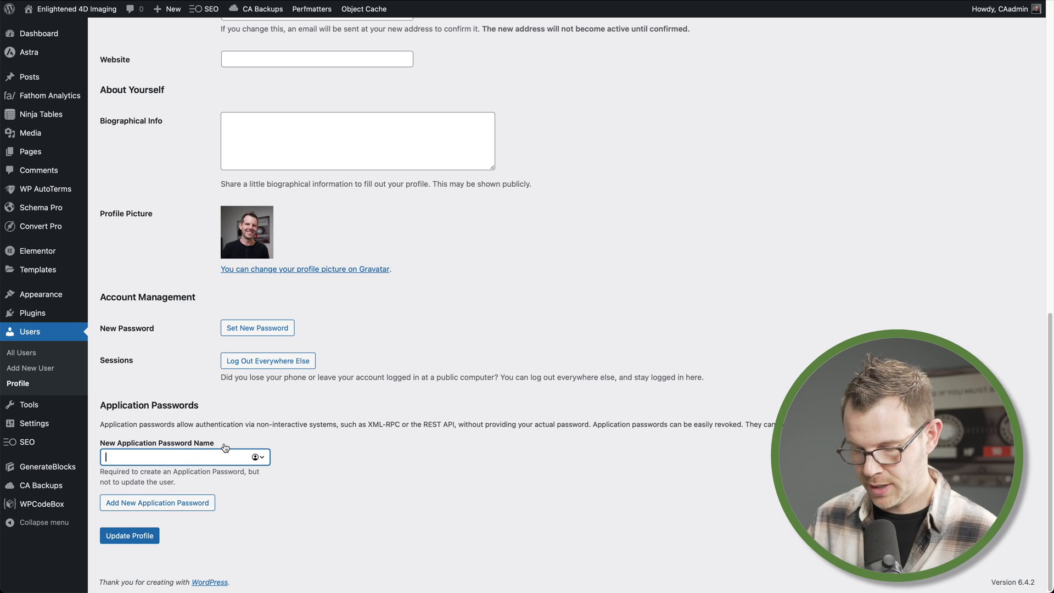
text(Neu)
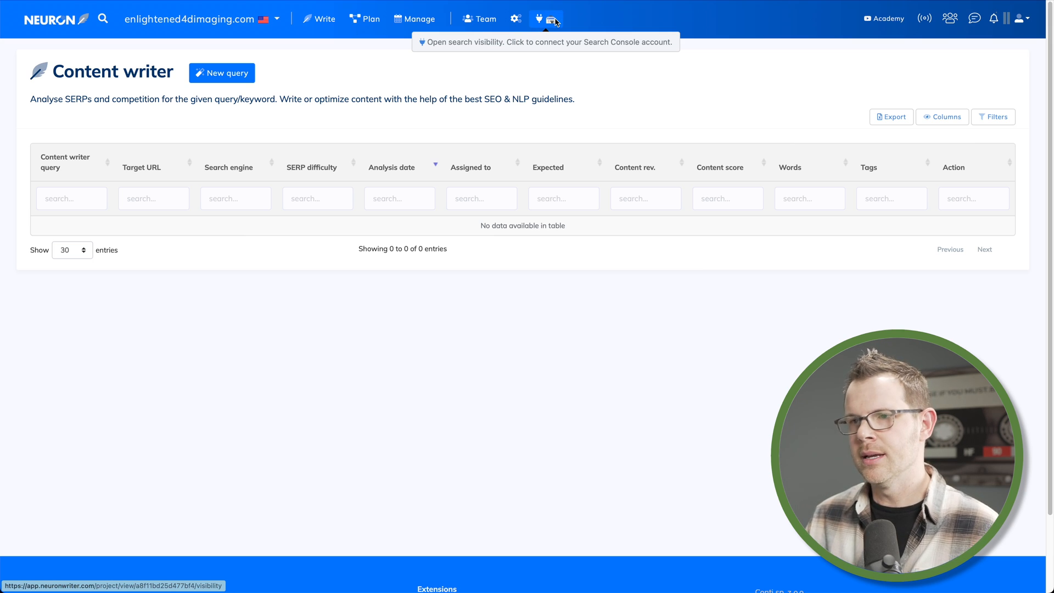
Check the project's Search Console API settings and the team access page
click(554, 21)
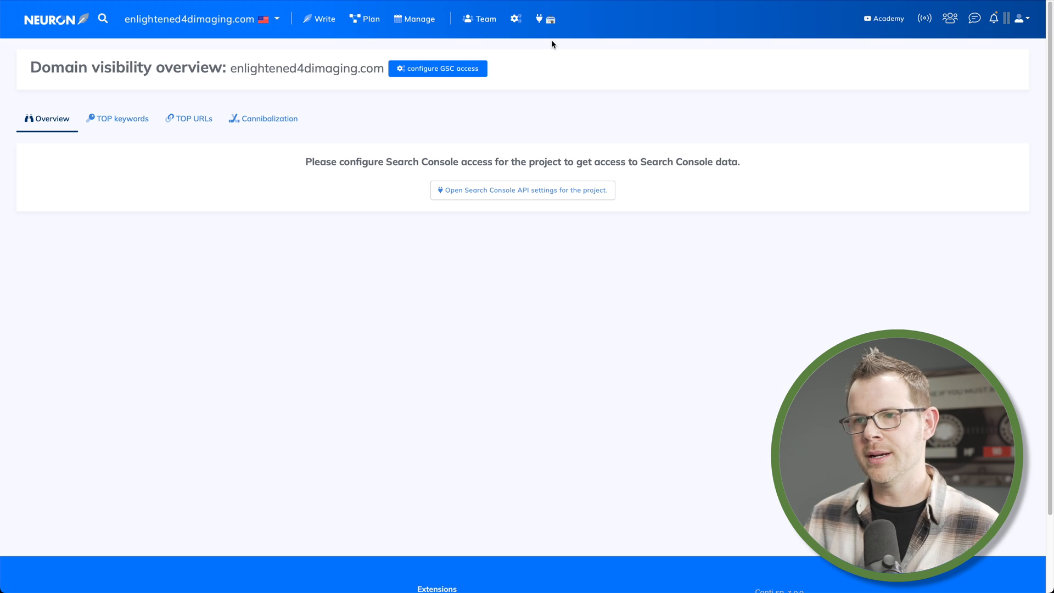
click(449, 73)
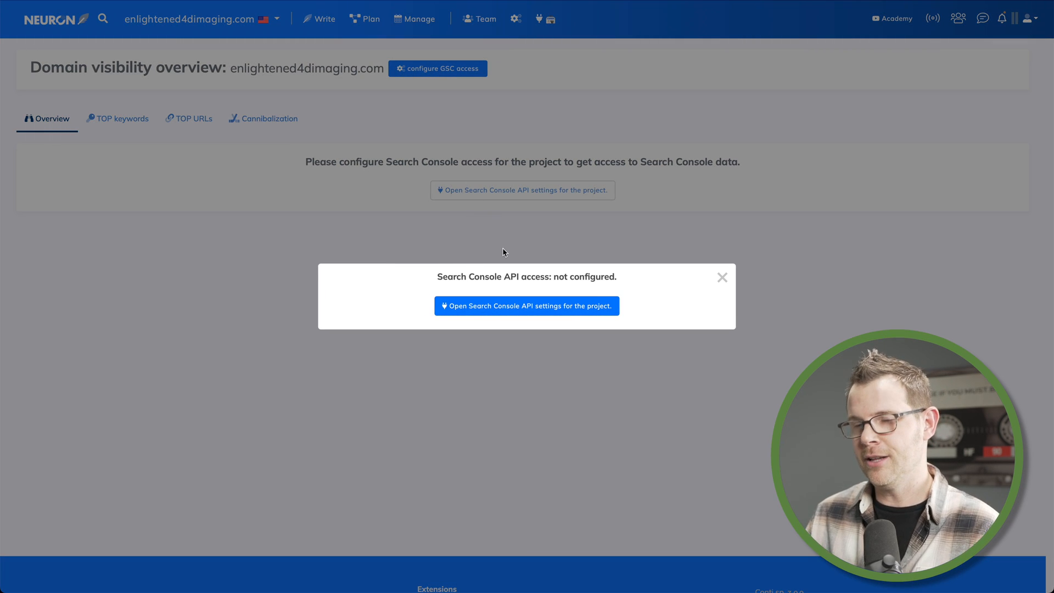
click(520, 316)
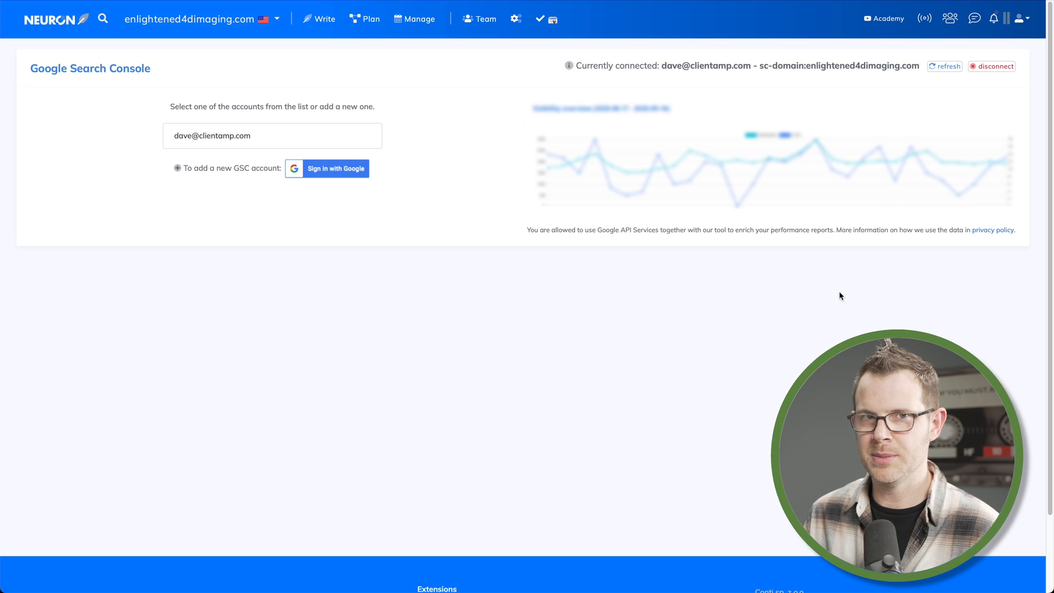
click(470, 25)
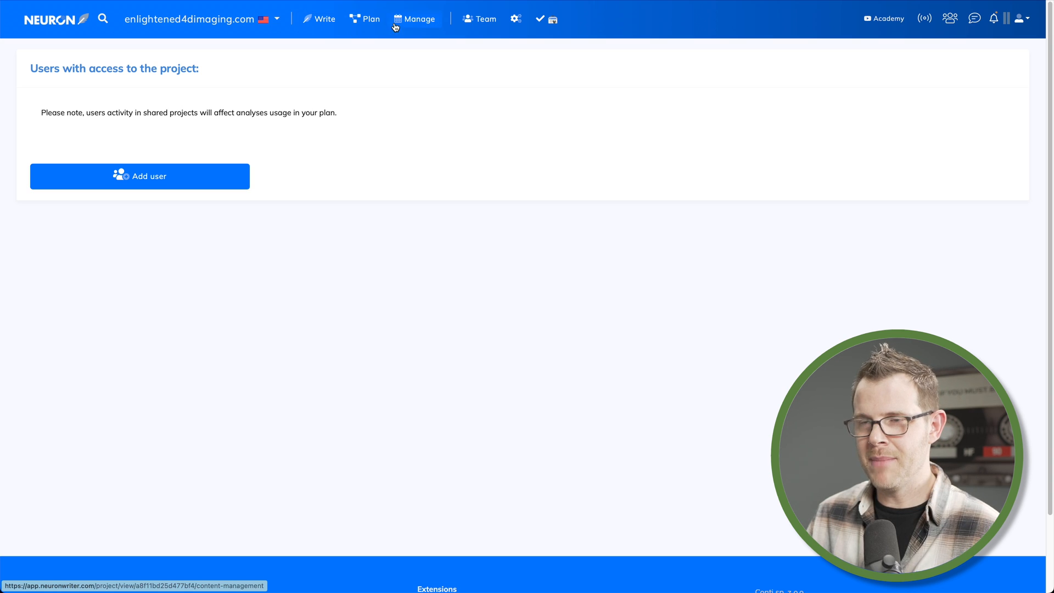
click(327, 24)
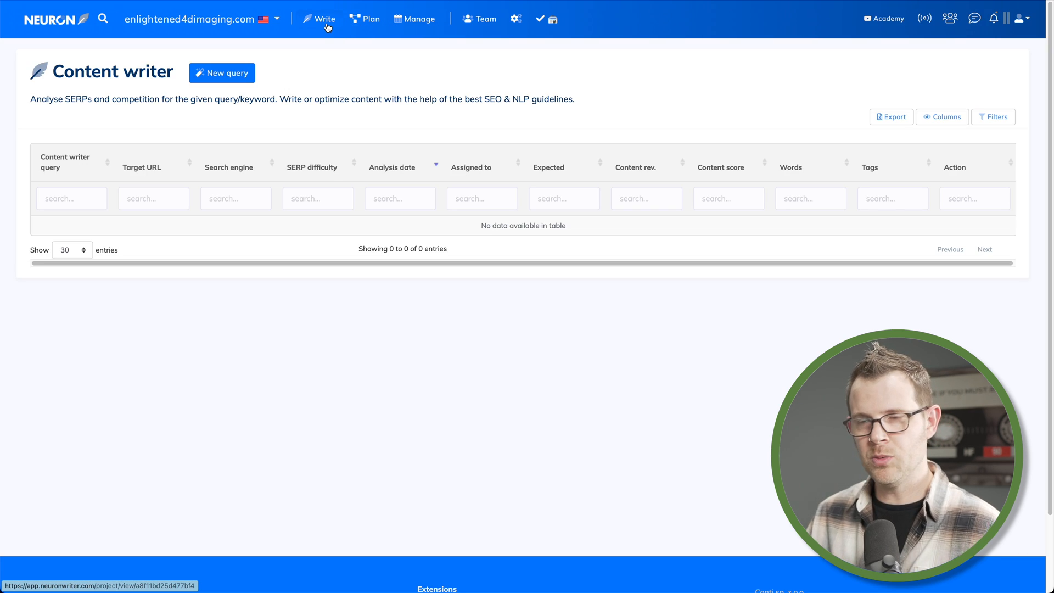
Add a content plan idea for The best time to get an ultrasound
click(371, 20)
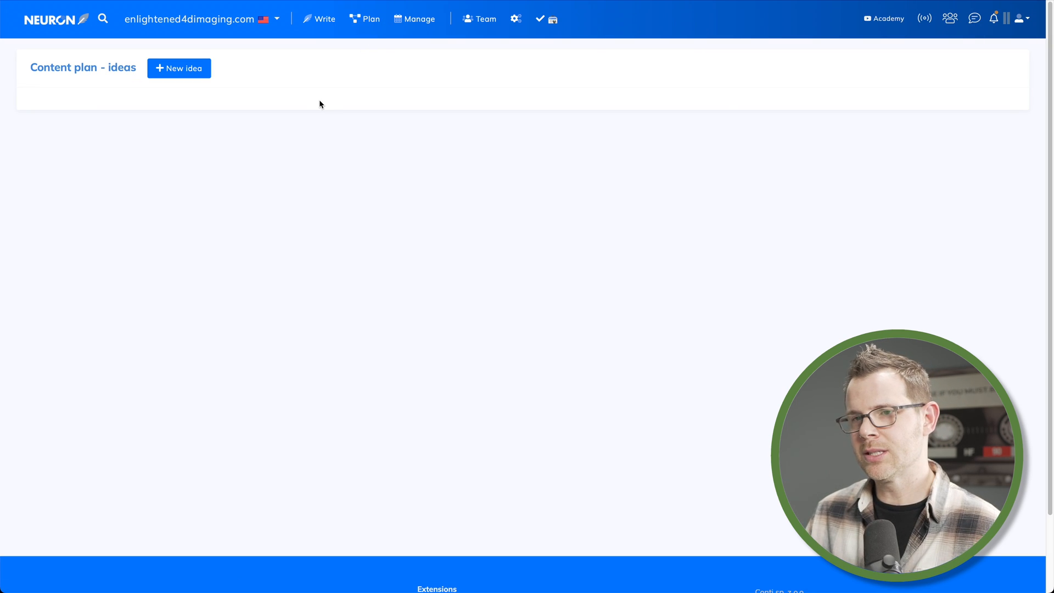
click(183, 75)
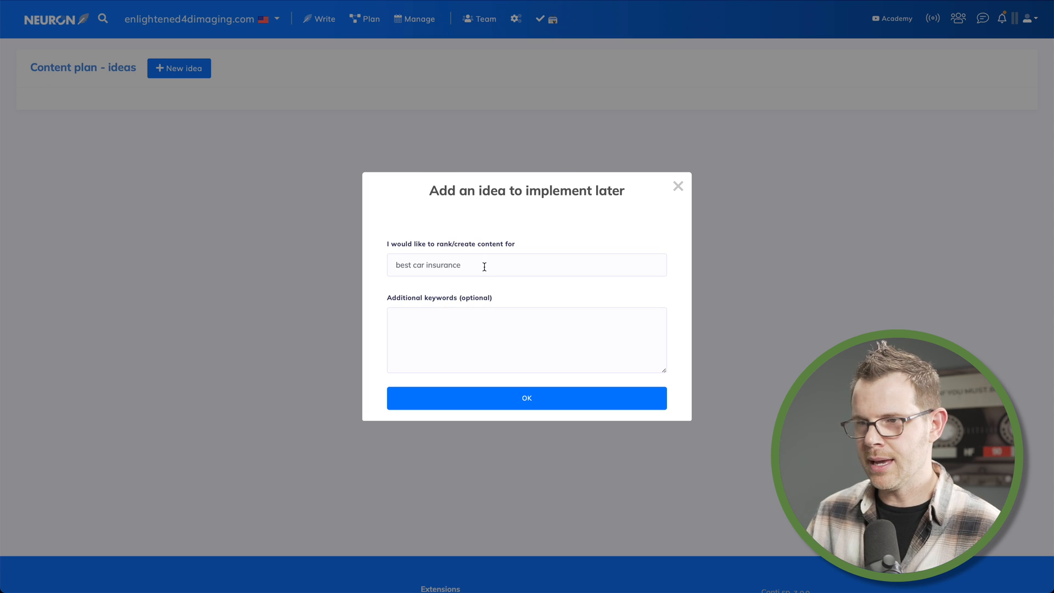
click(408, 268)
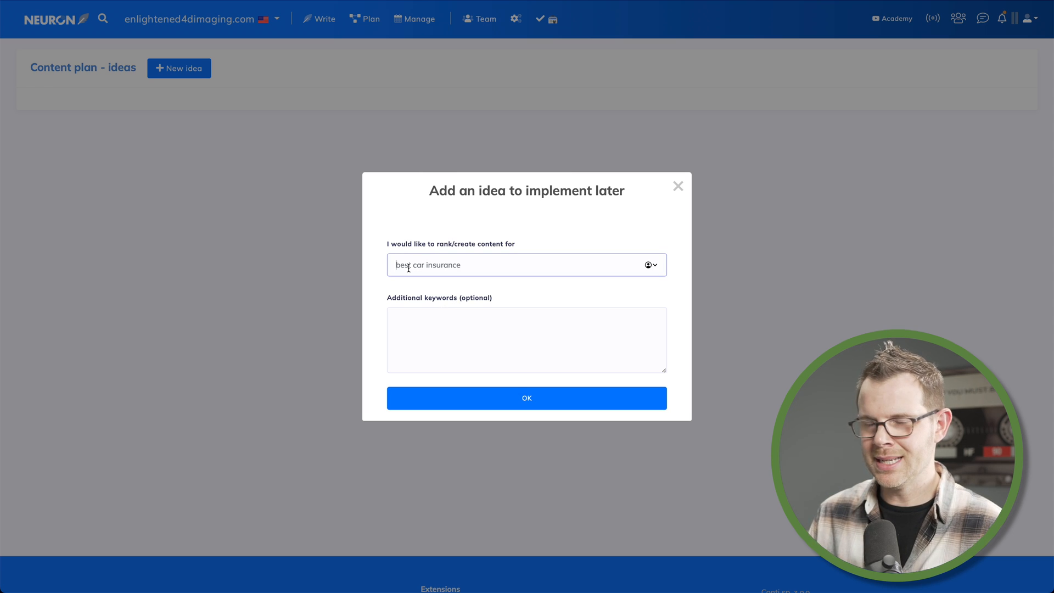
text(The best time to get an ultrasound)
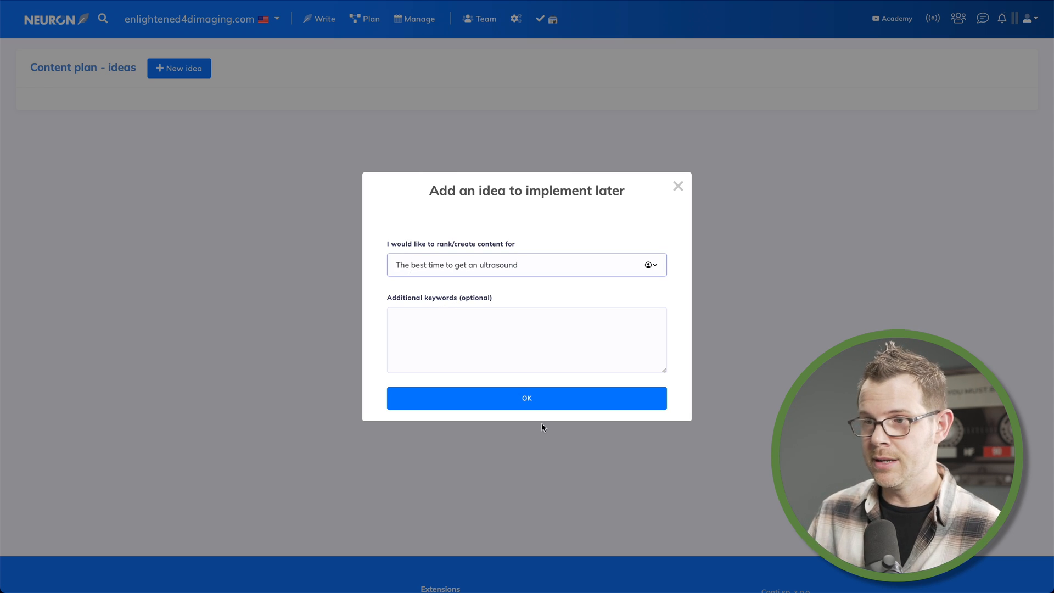
click(533, 400)
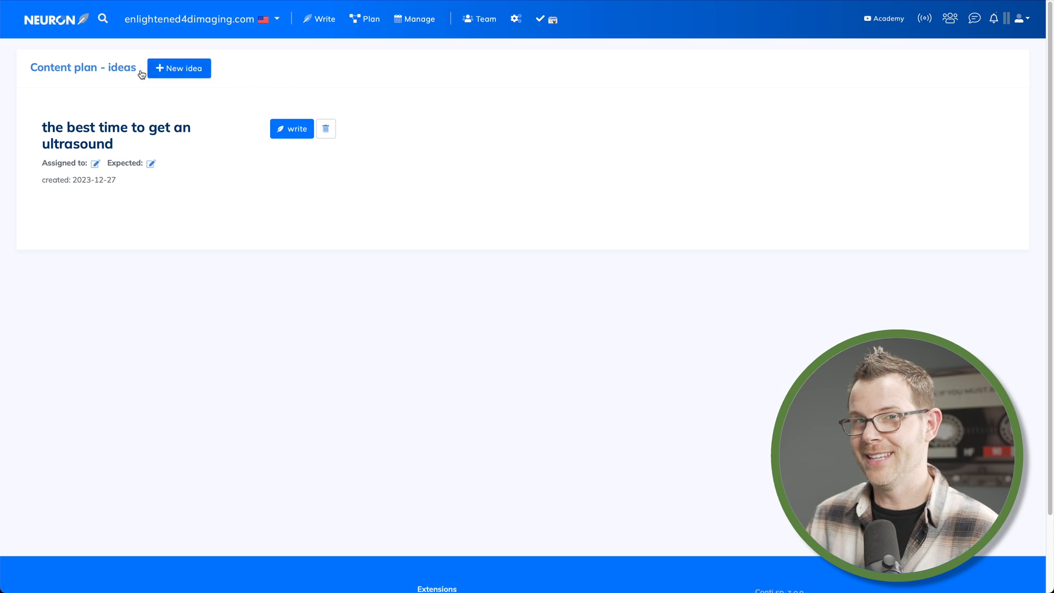
Start a new content writer query for "When is the best time to get a 3D Ultrasound"
click(406, 28)
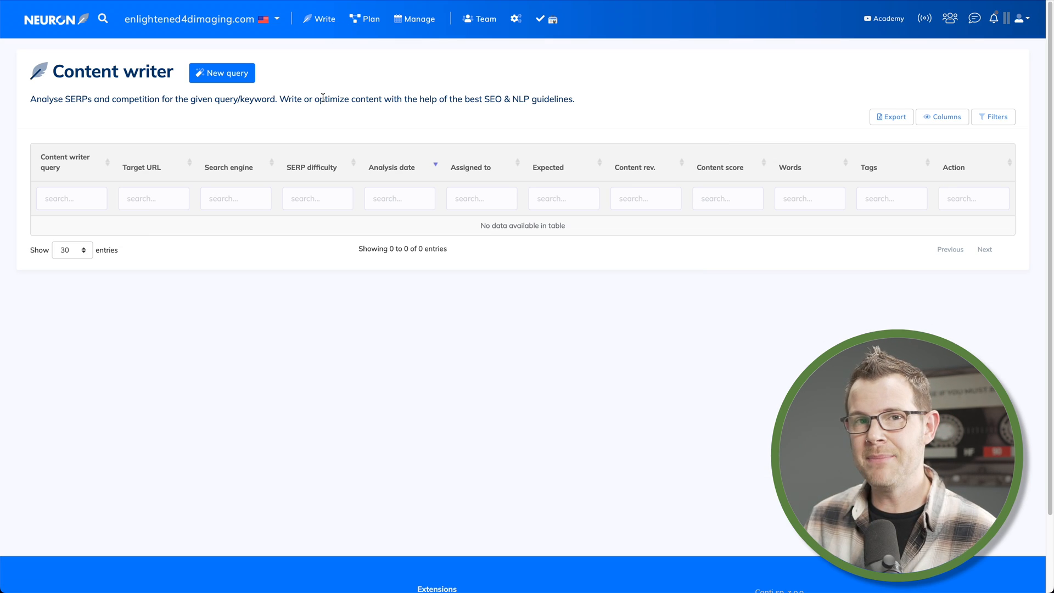
click(223, 83)
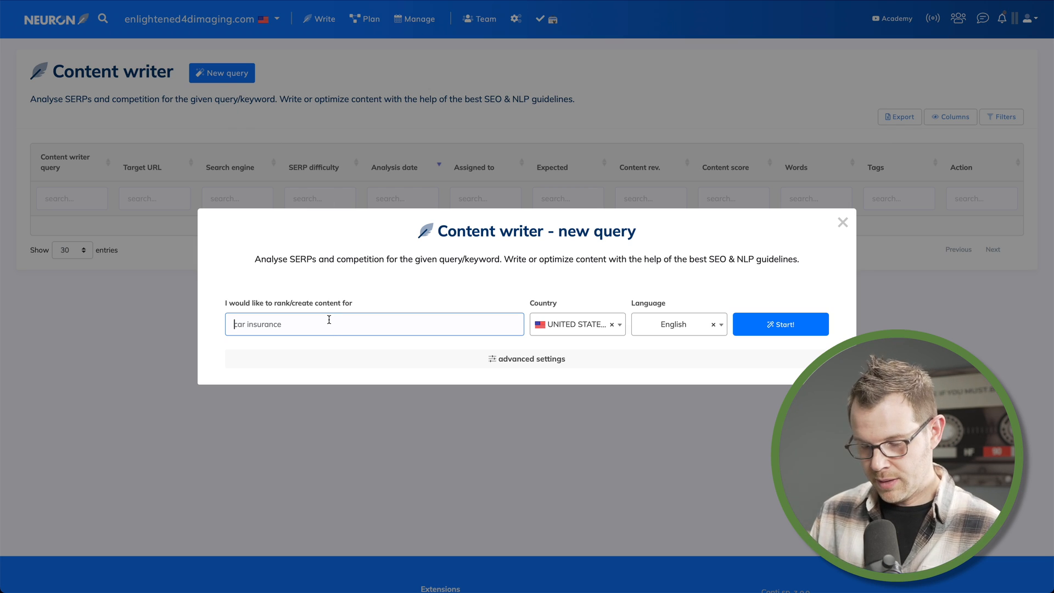
text(When is the)
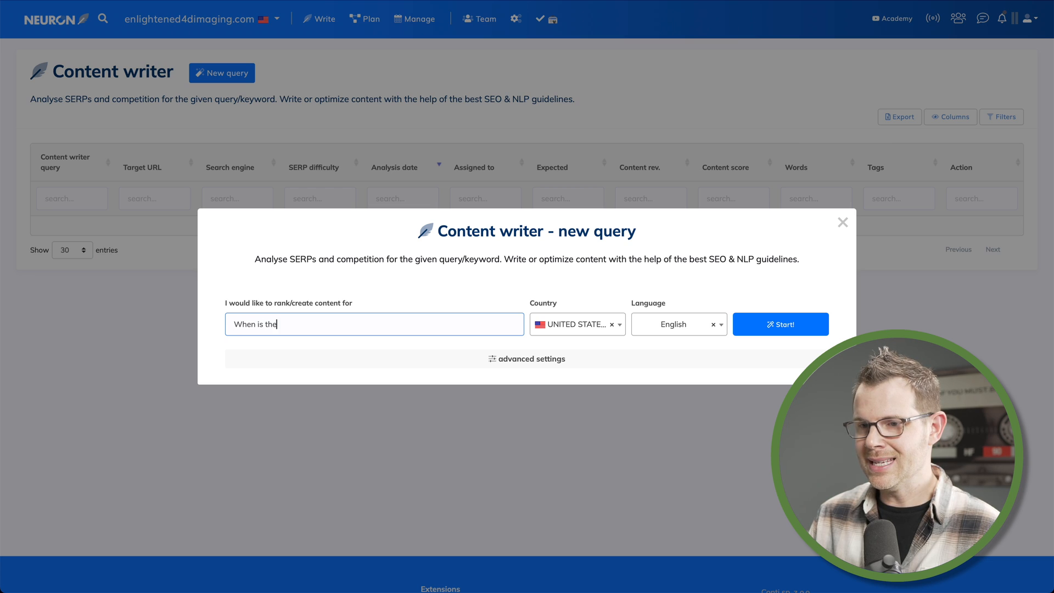
text( best time to get a)
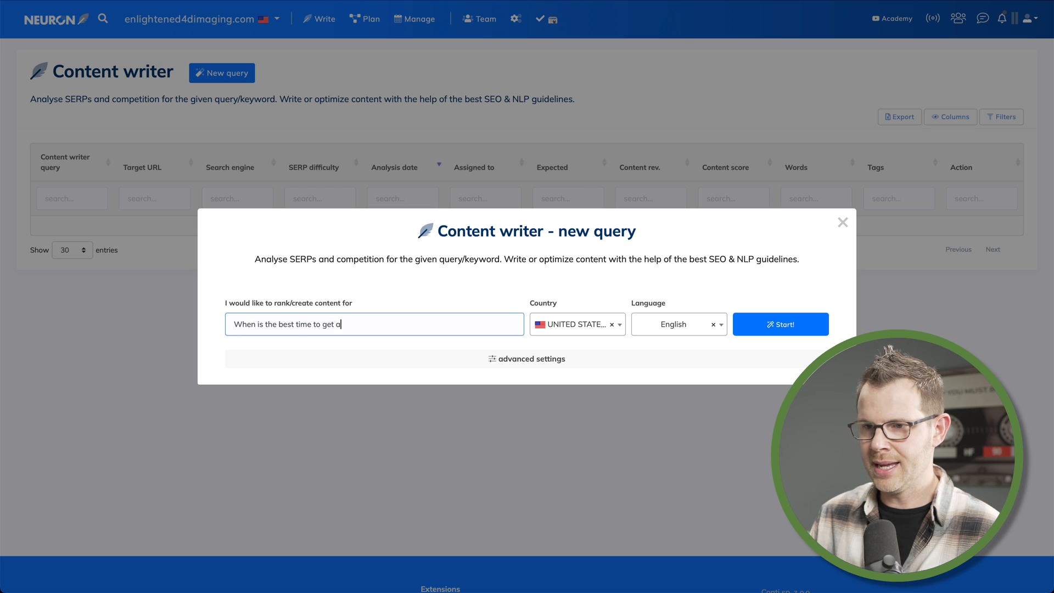
text( 3D UItrasound)
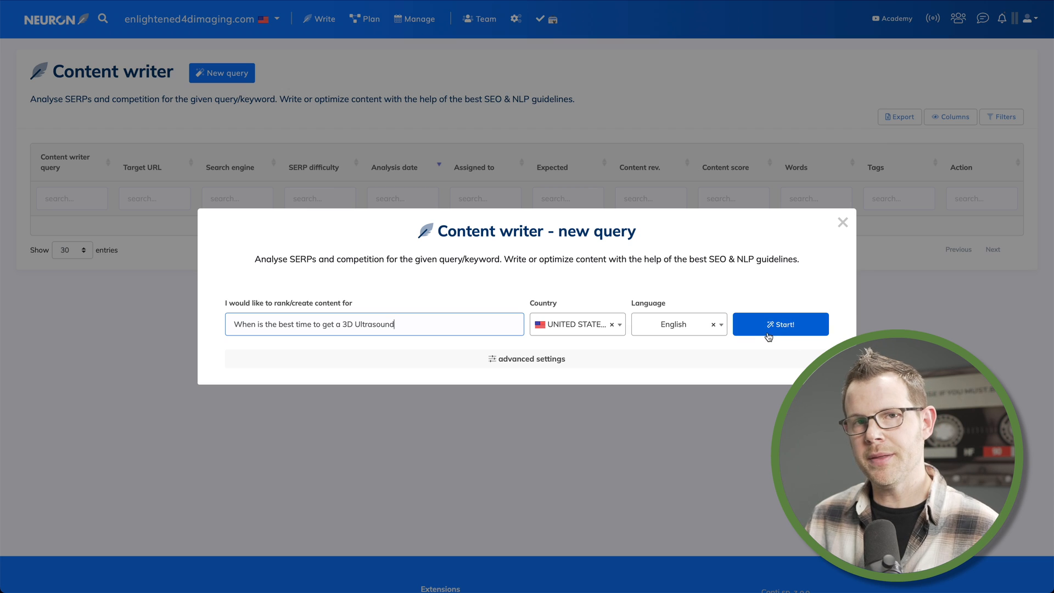
In the query's advanced settings, add the additional keywords 4D Ultrasound and Elective Ultrasound
click(559, 364)
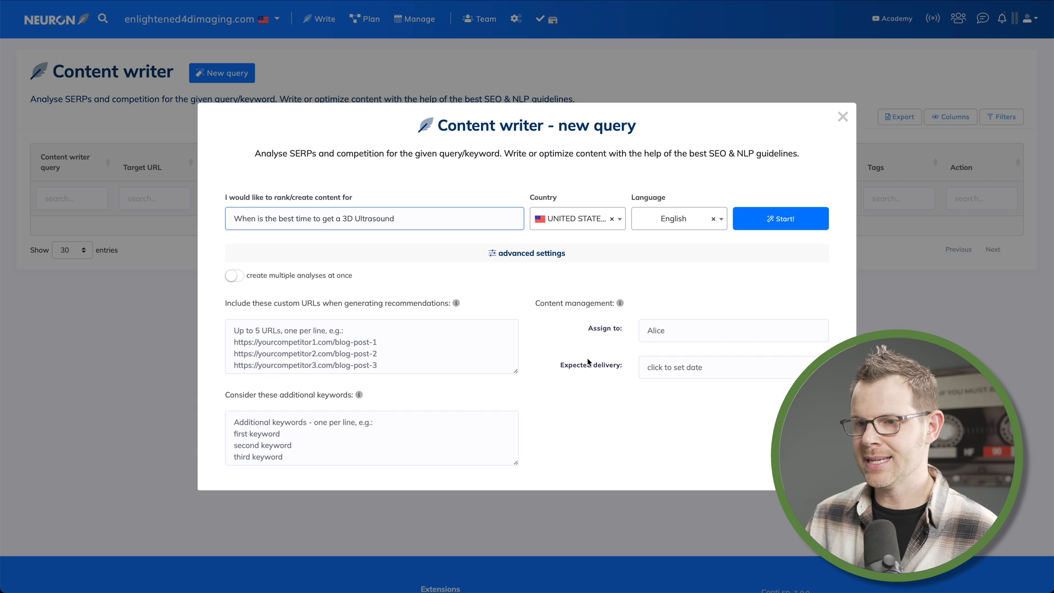
click(379, 352)
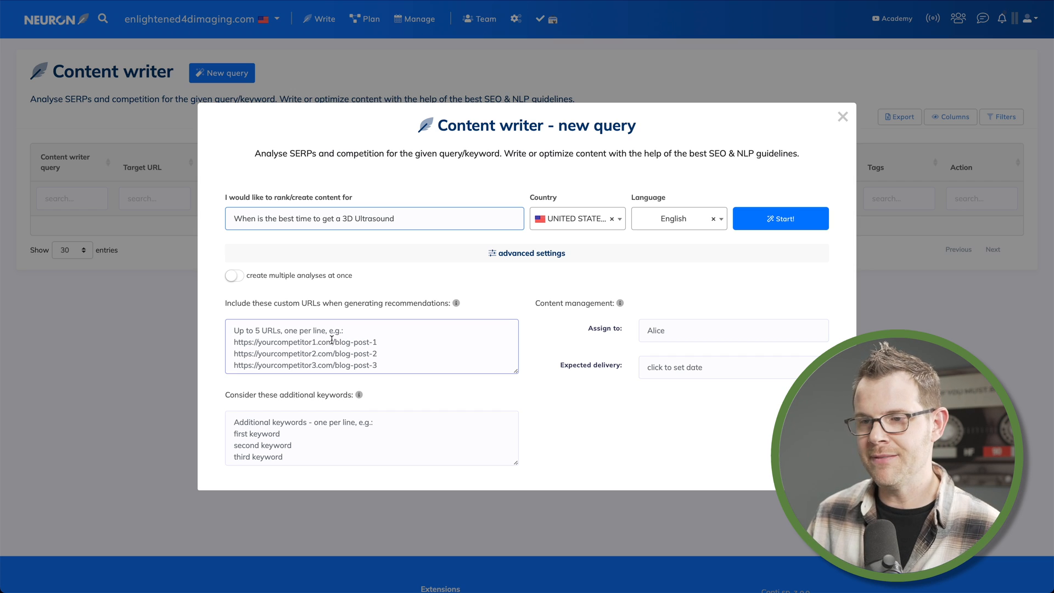
click(324, 442)
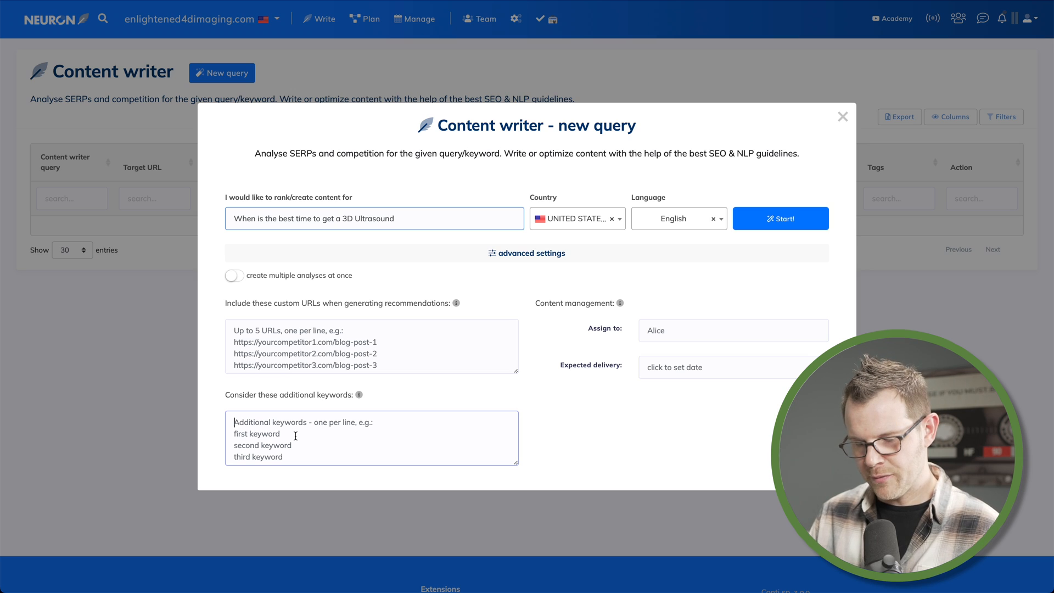
text(4D Ultrasound)
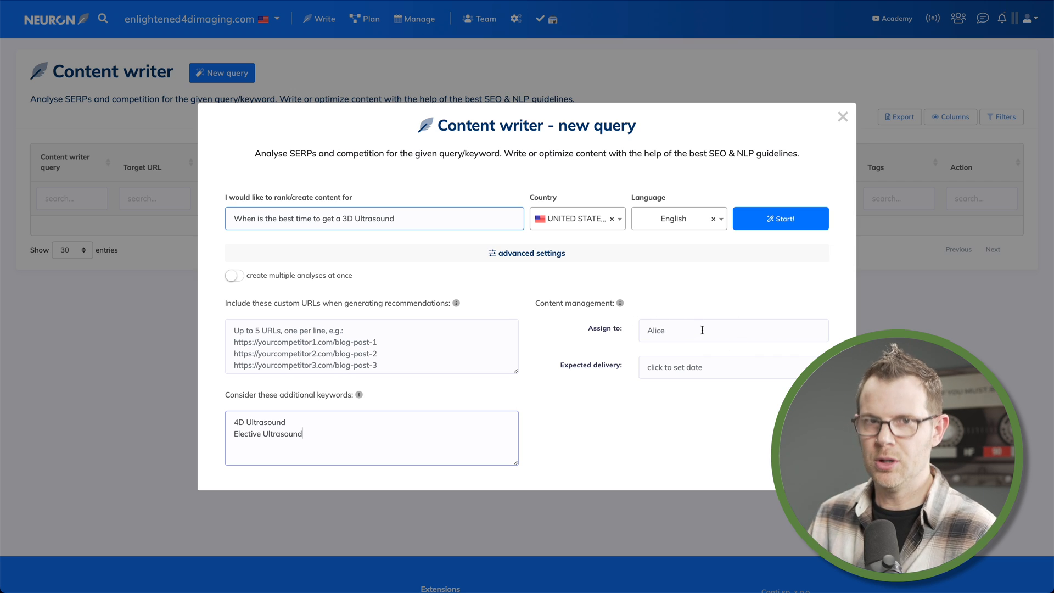
Set the expected delivery date to 2024-01-05 and start the query analysis
click(681, 335)
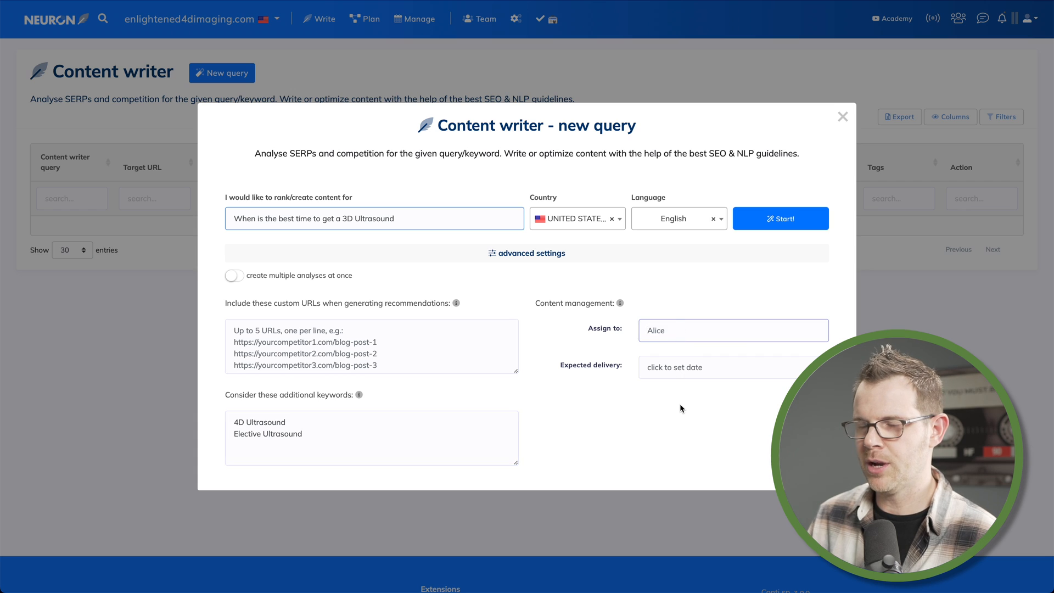
click(677, 369)
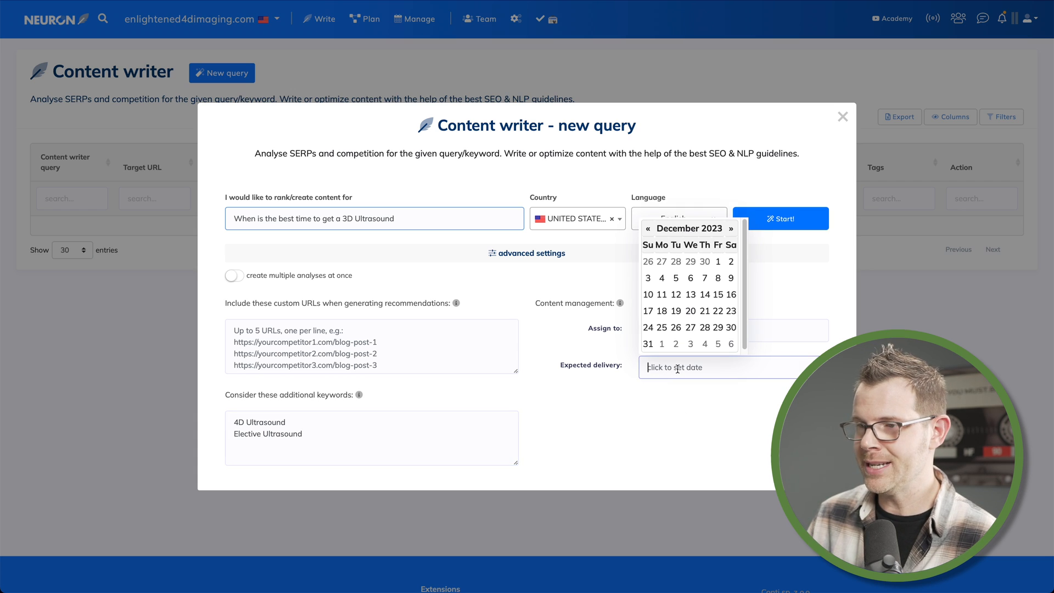
click(731, 228)
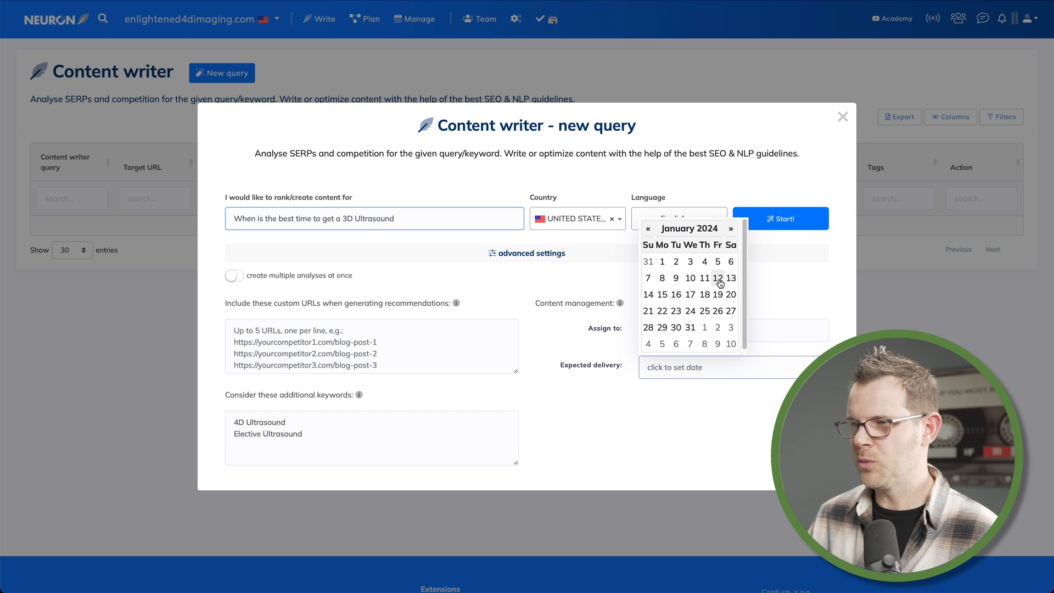
click(717, 262)
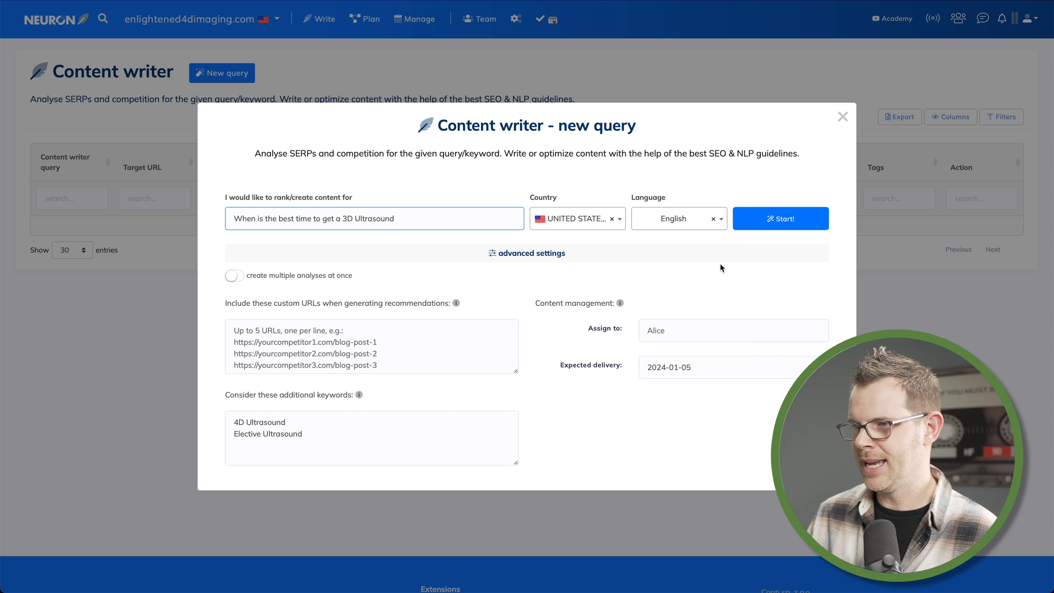
click(775, 222)
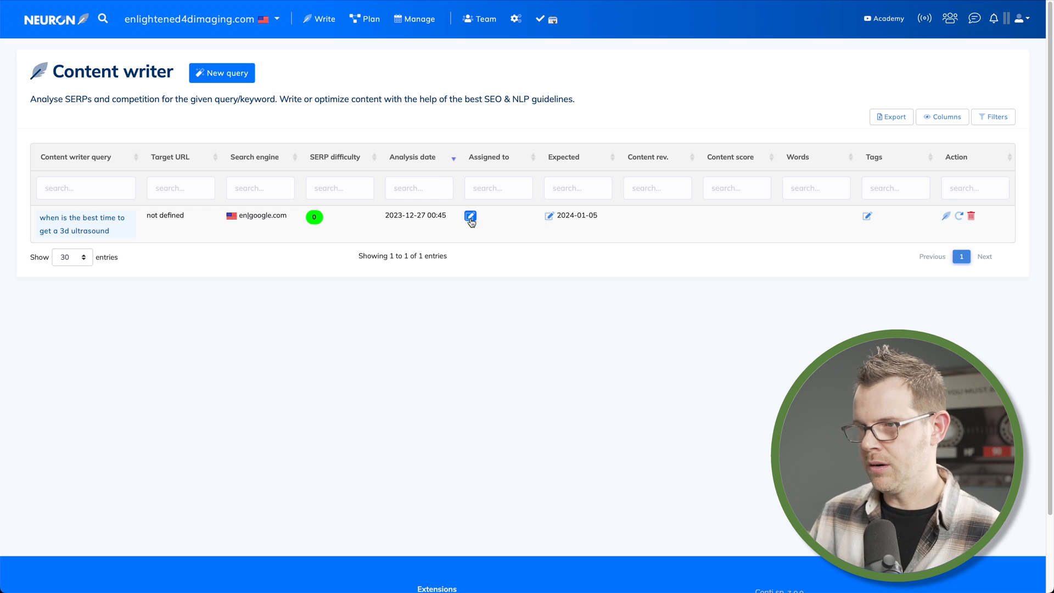
click(896, 188)
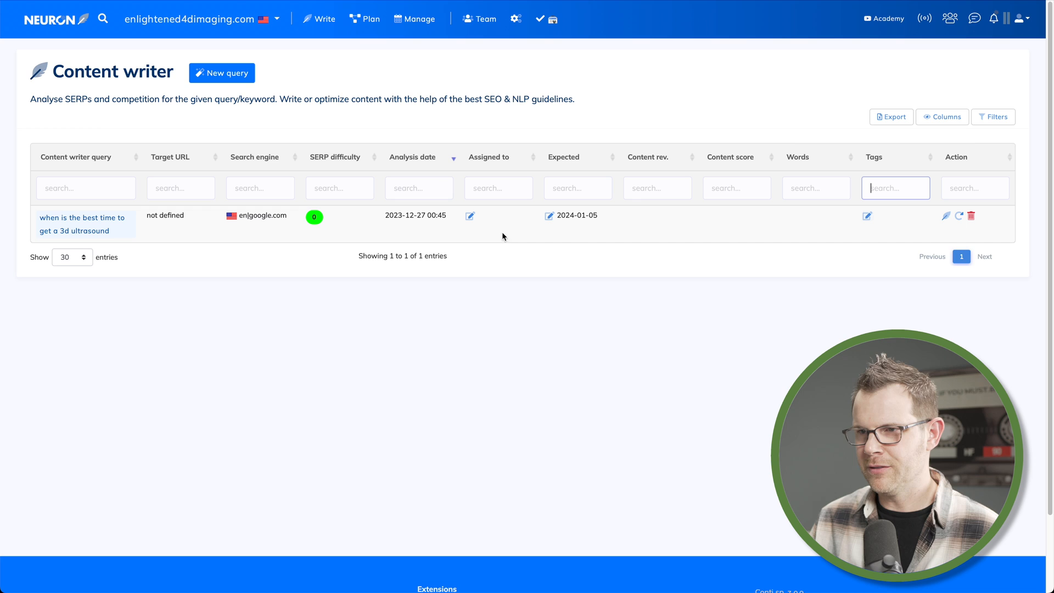
click(867, 217)
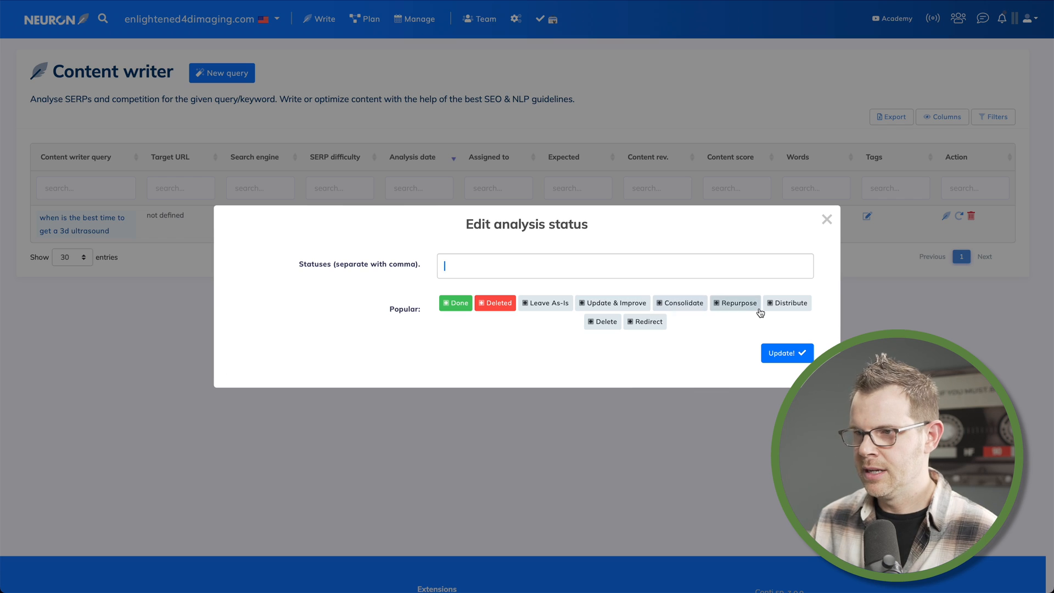
click(673, 311)
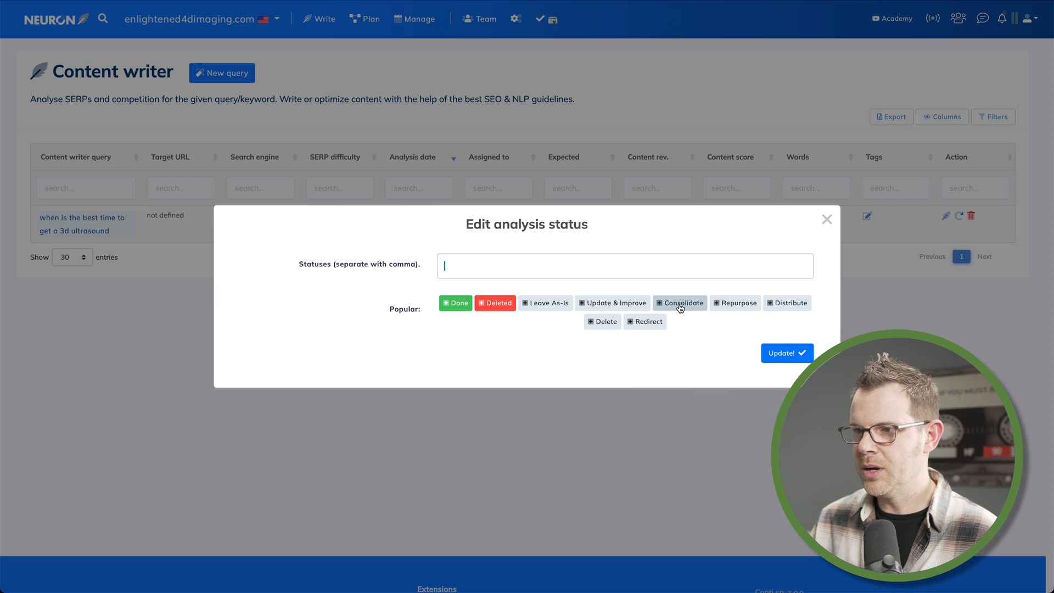
click(619, 306)
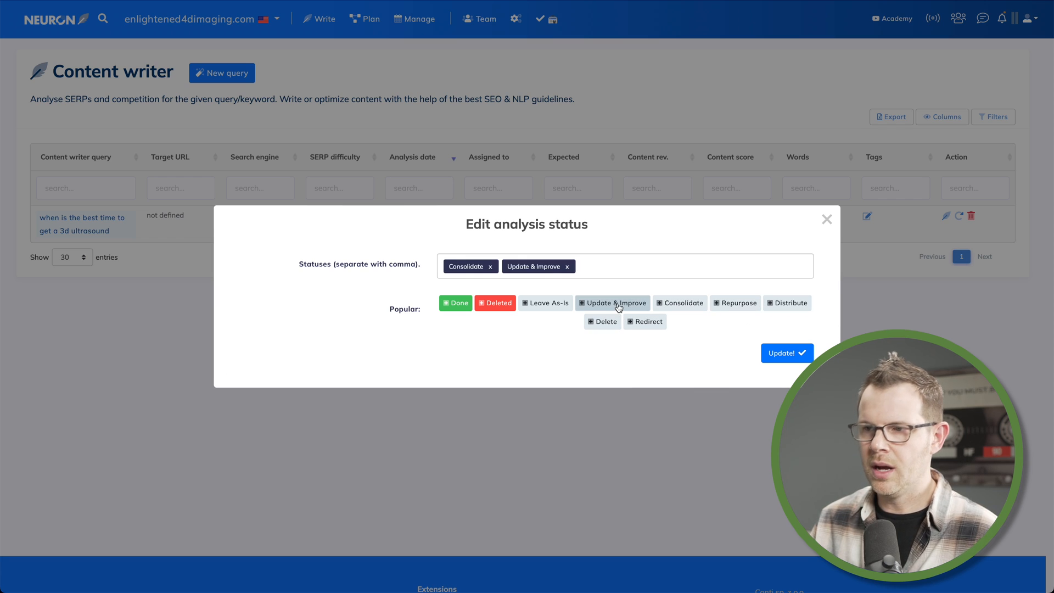
click(490, 266)
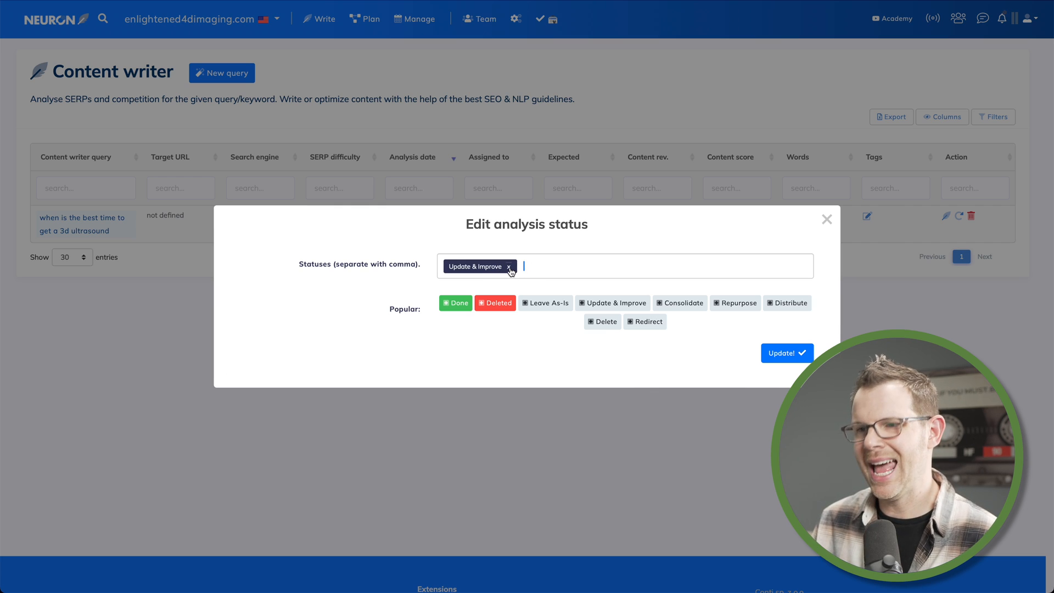
click(508, 267)
click(826, 219)
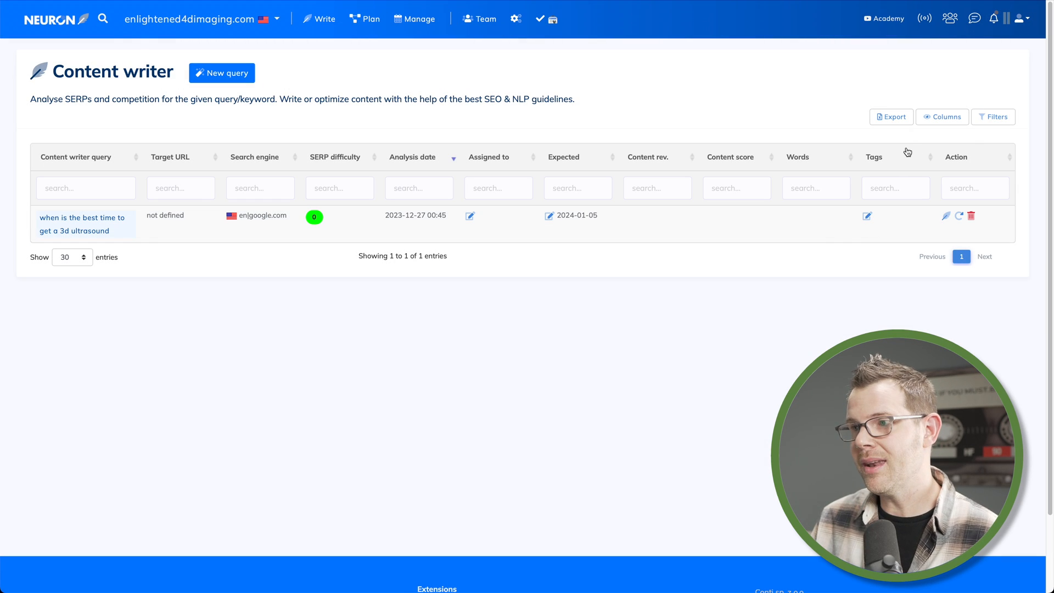
Show the Volume and CPC columns and hide the Content rev. and Tags columns in the query table
click(931, 124)
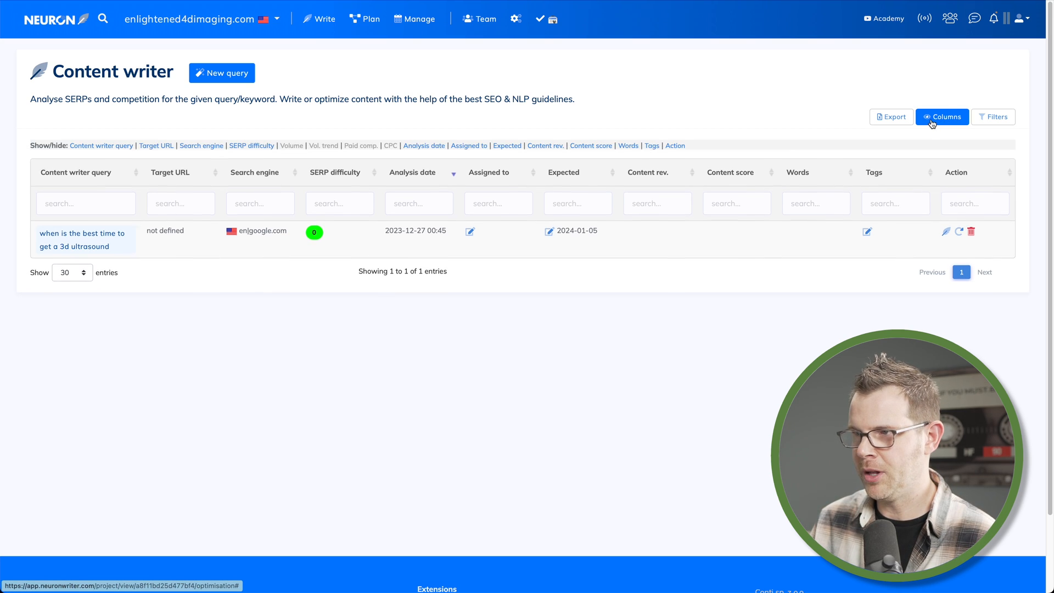
click(291, 146)
click(390, 147)
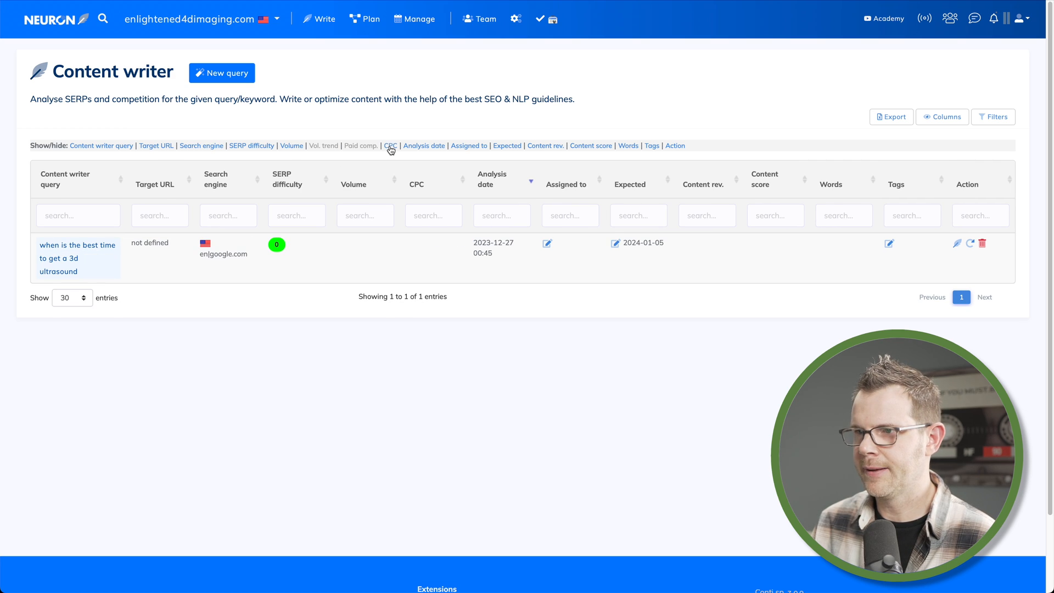
click(546, 147)
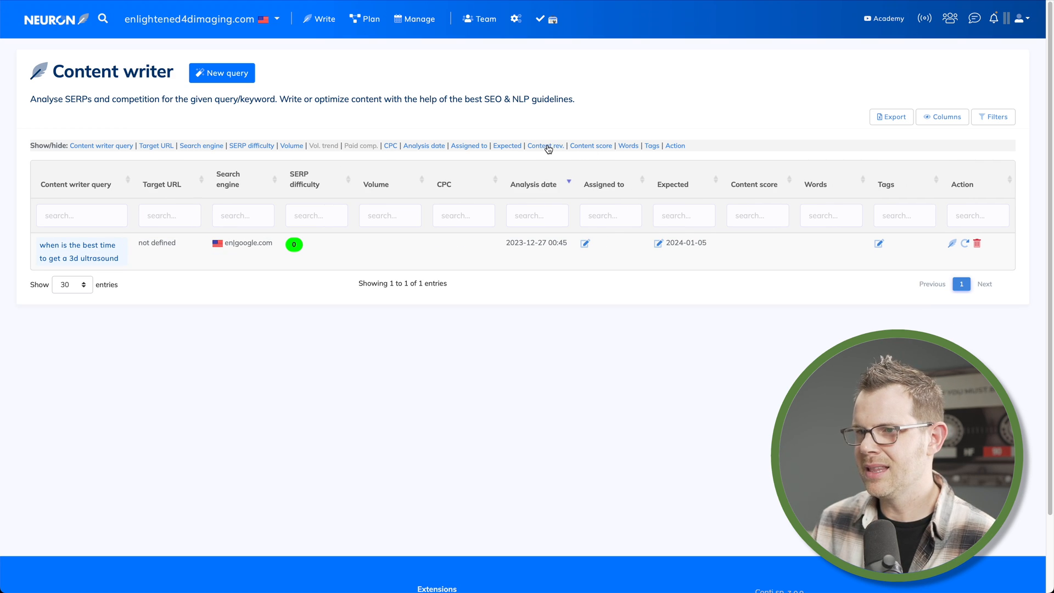
click(629, 148)
click(630, 148)
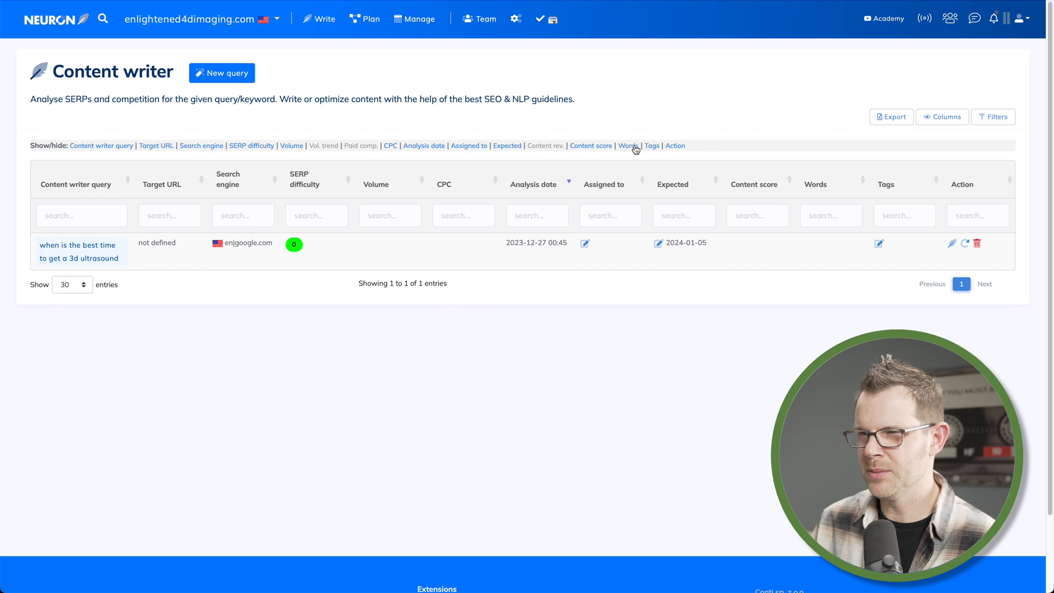
click(652, 147)
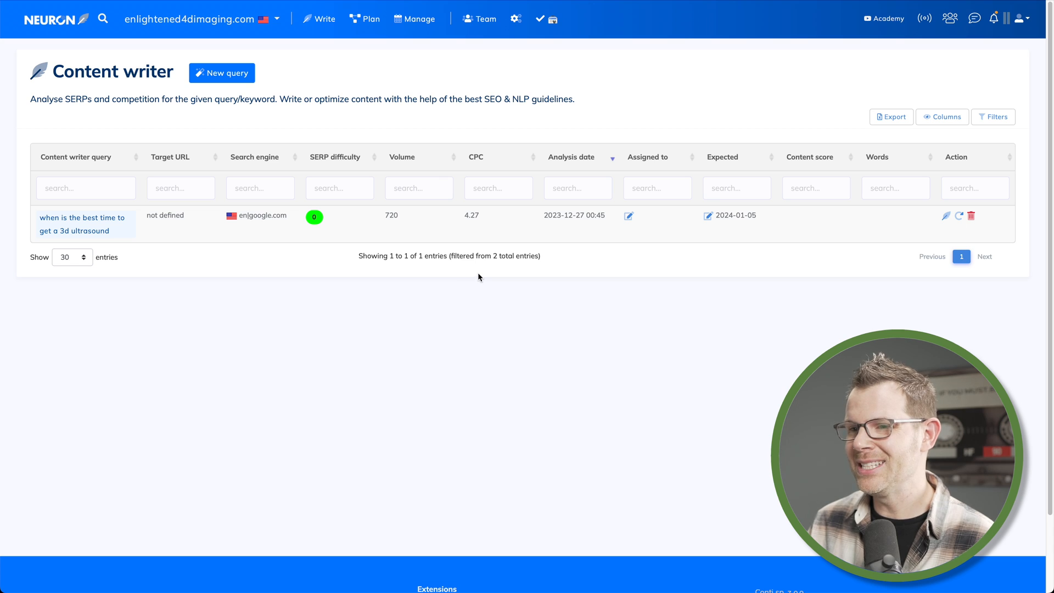
Open the new query and continue with the default competitor selection
click(79, 229)
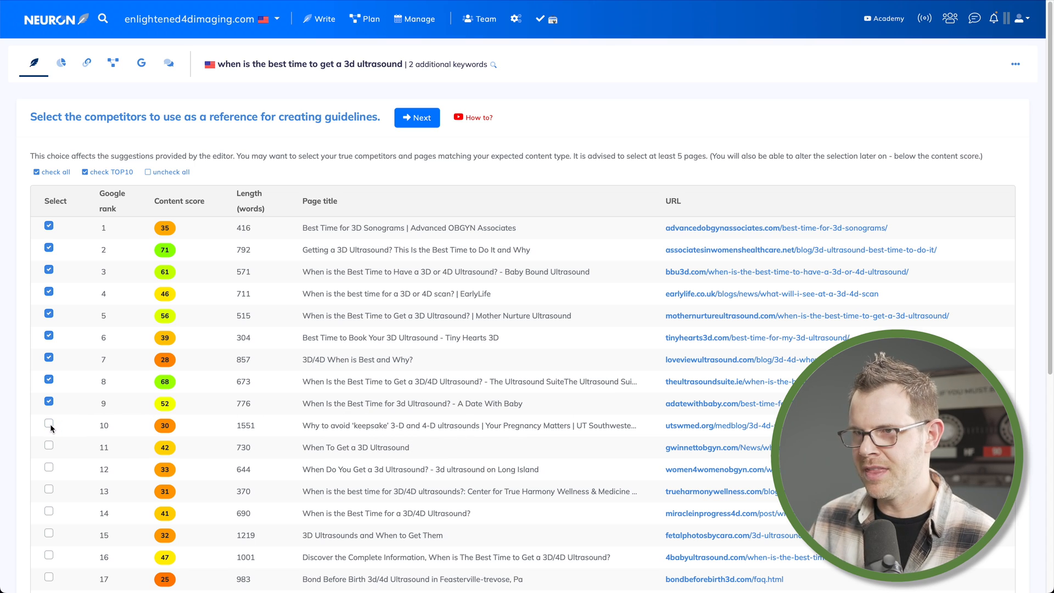
click(423, 121)
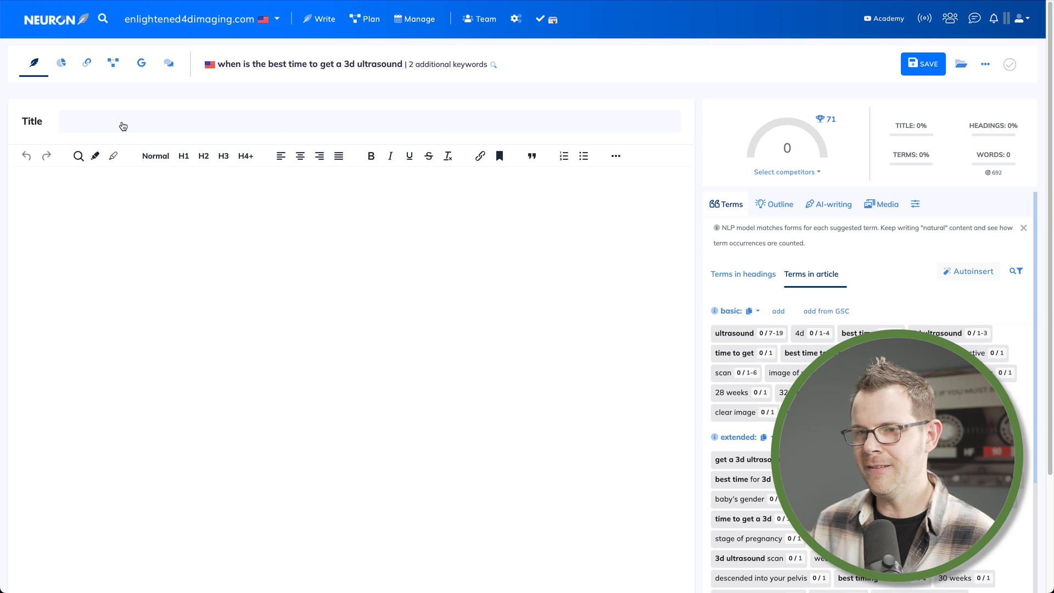
Generate an AI page title and edit it to "Best Time to Get Your 3D/4D Ultrasound for the Best Pictures"
click(117, 126)
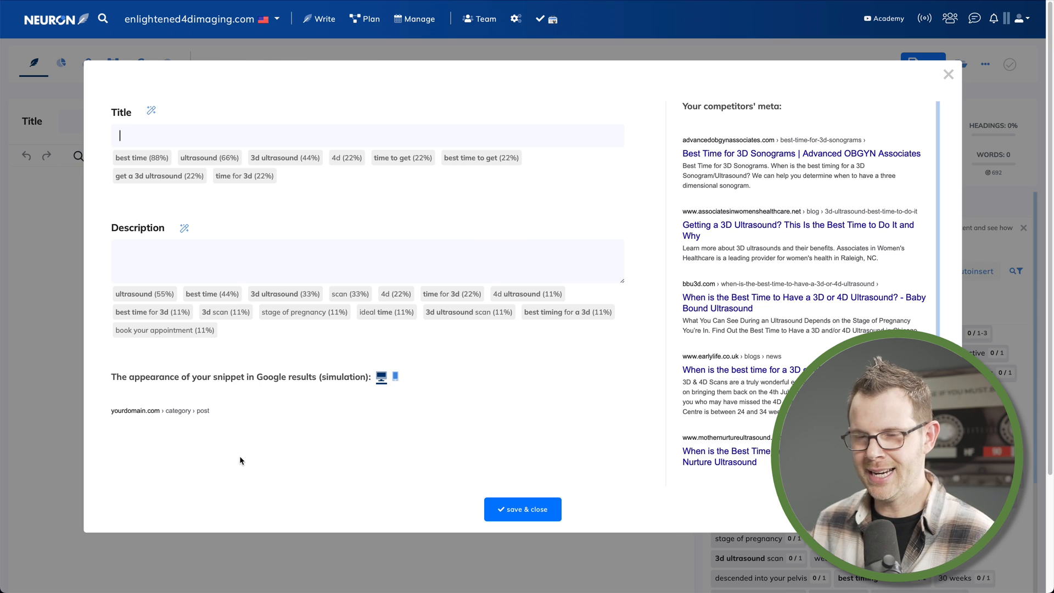
click(153, 112)
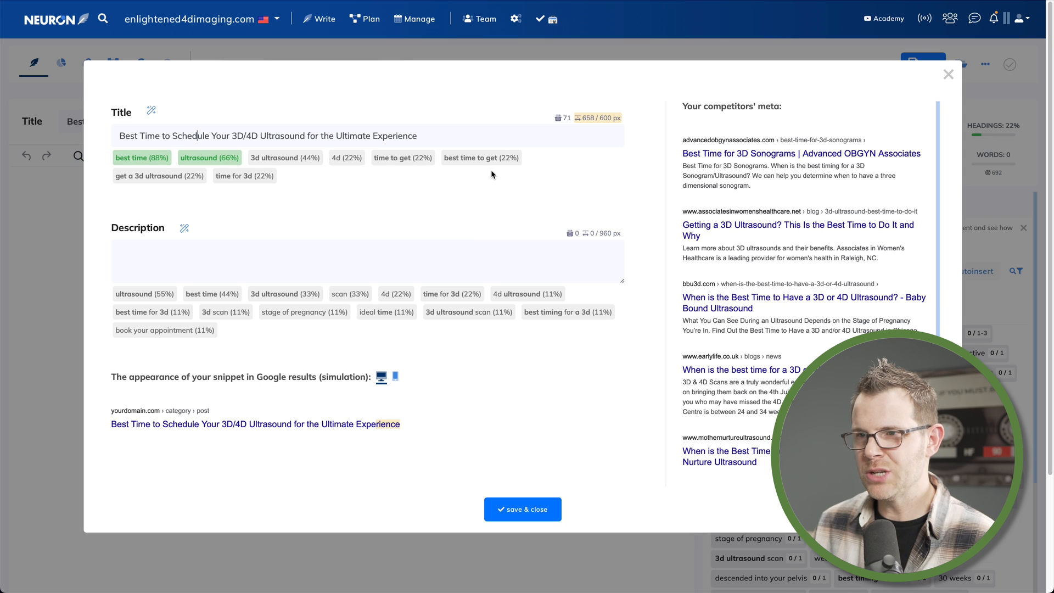
double_click(192, 135)
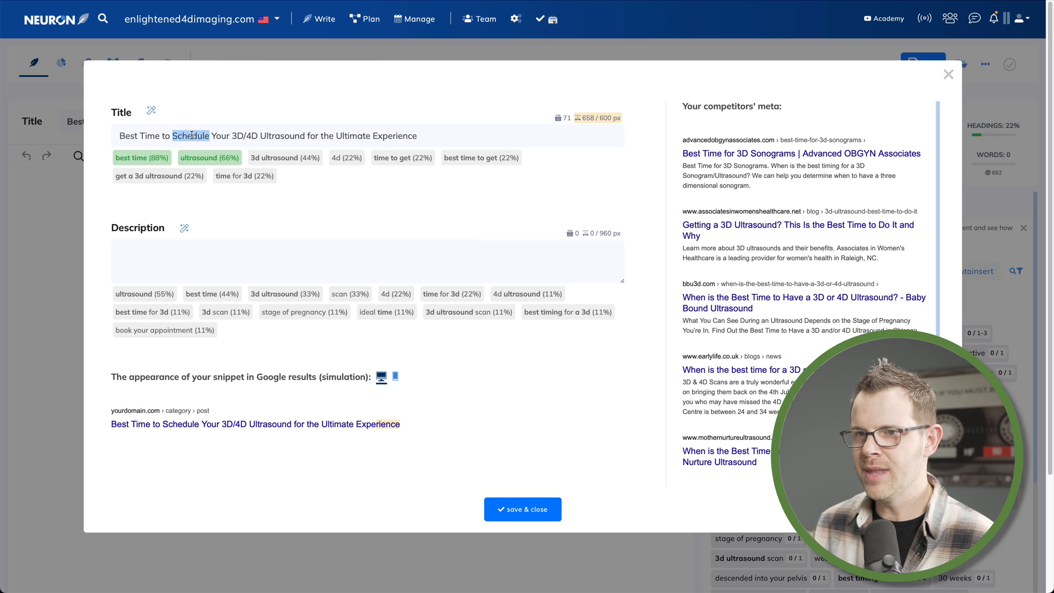
text(get)
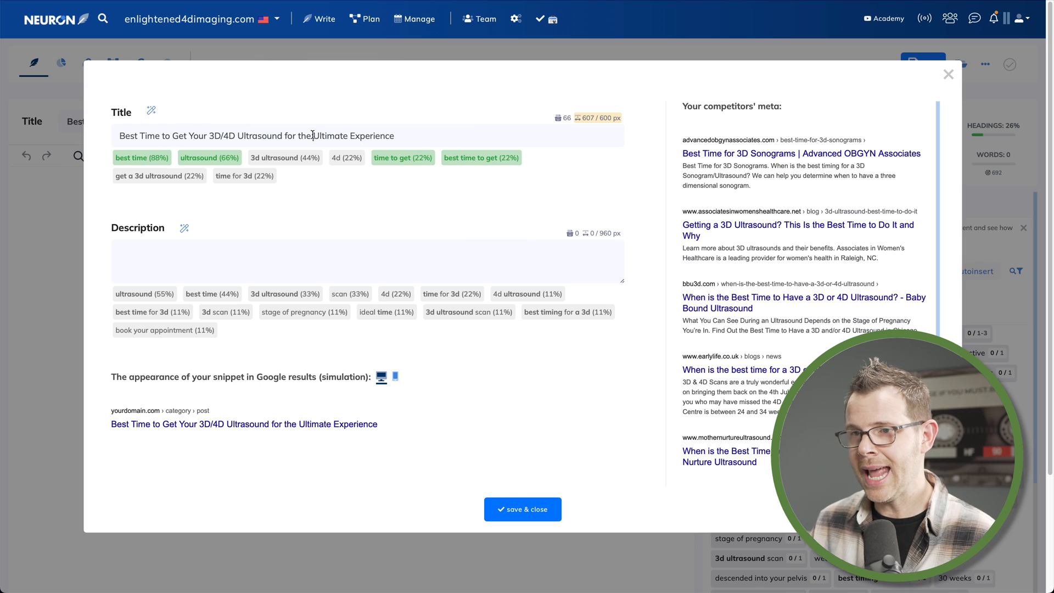
drag(313, 135, 409, 134)
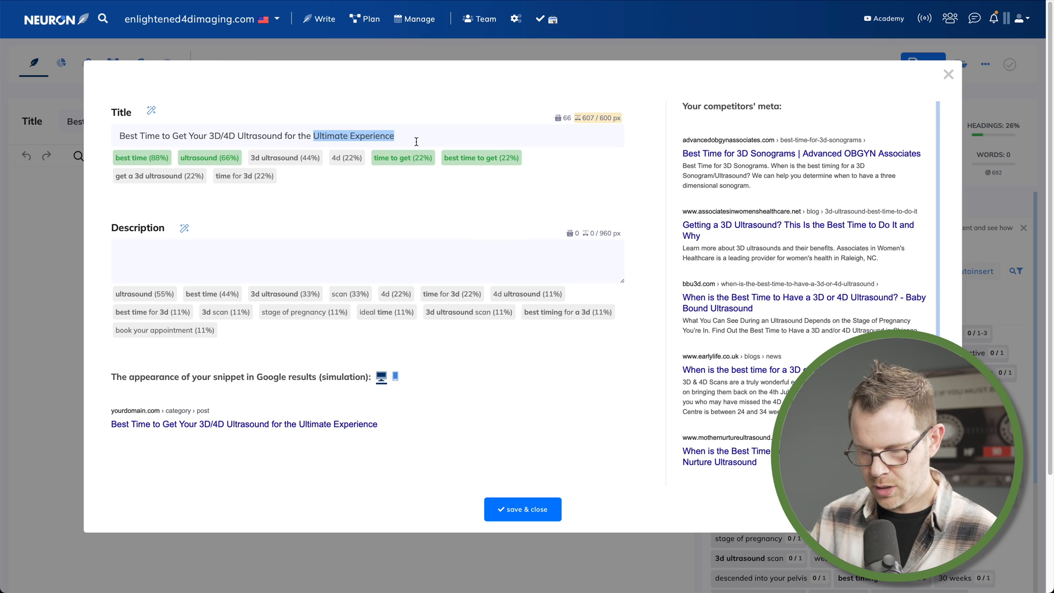
text(Best Pictu)
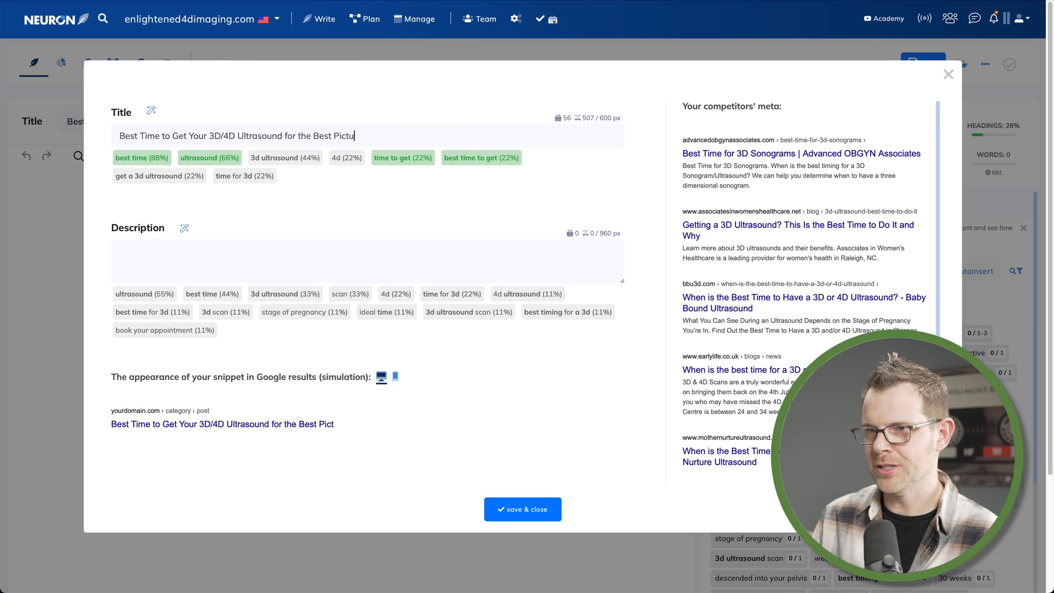
text(res)
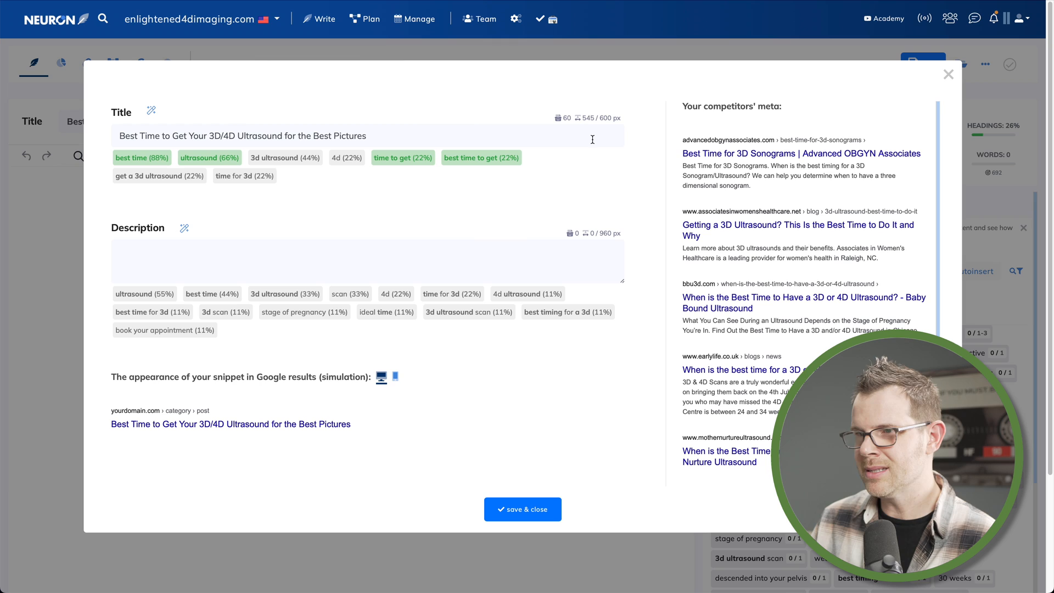
mouse_move(599, 126)
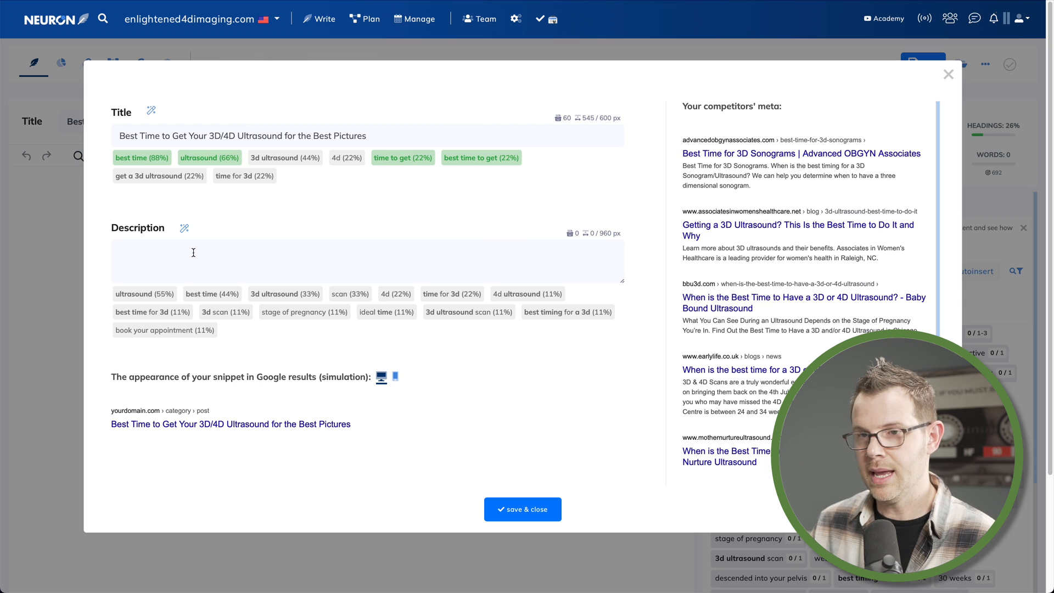
Enter the meta description "Learn the ideal time for a 3D/4D ultrasound scan during each stage of pregnancy and how far in advance you need to book your appointment." and save
click(189, 230)
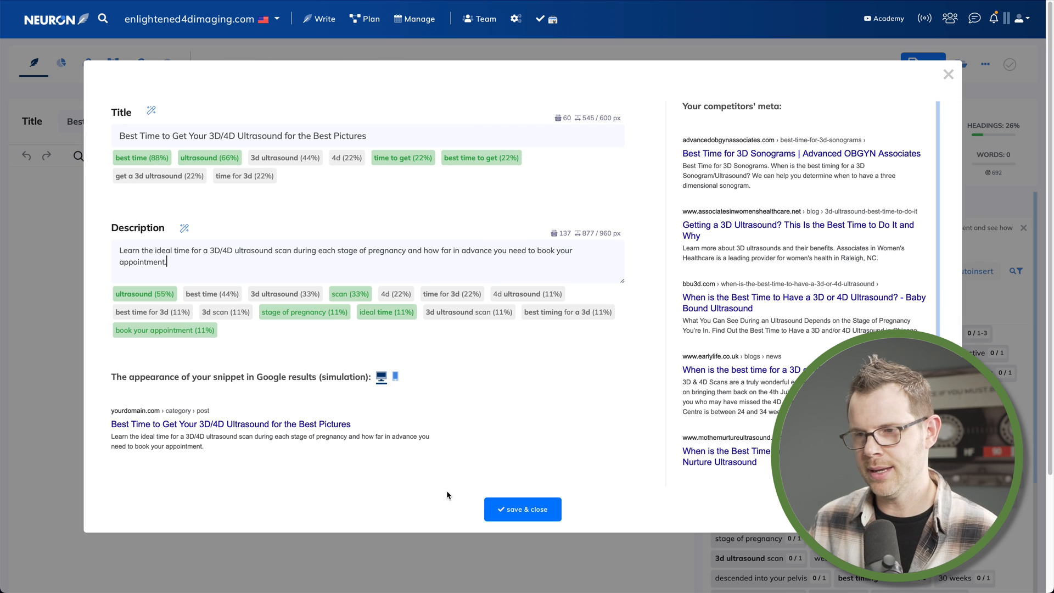
click(543, 516)
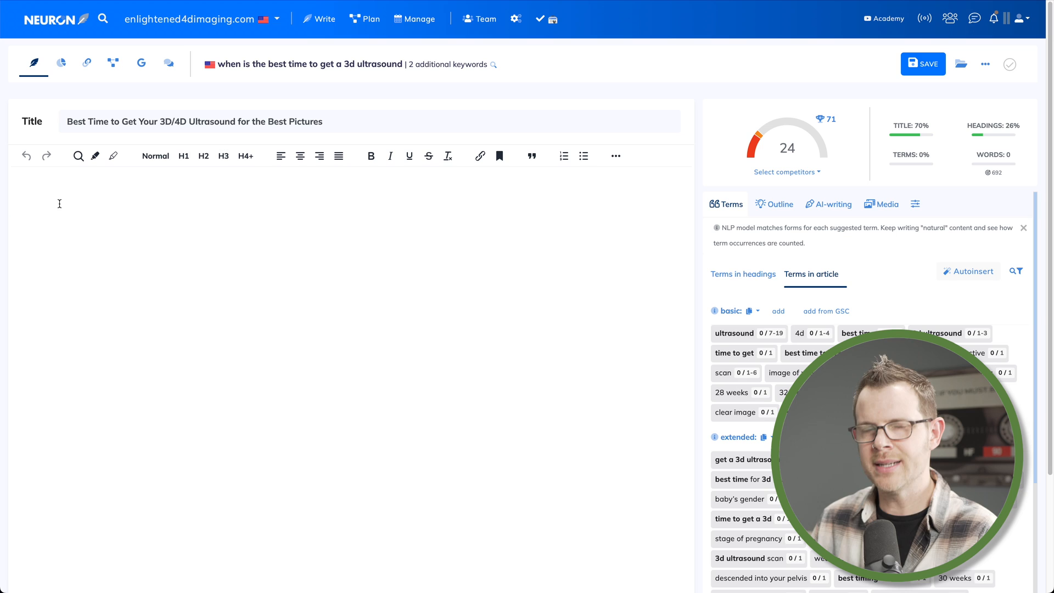
Review the suggested article terms and the content score checklist for the query
click(83, 247)
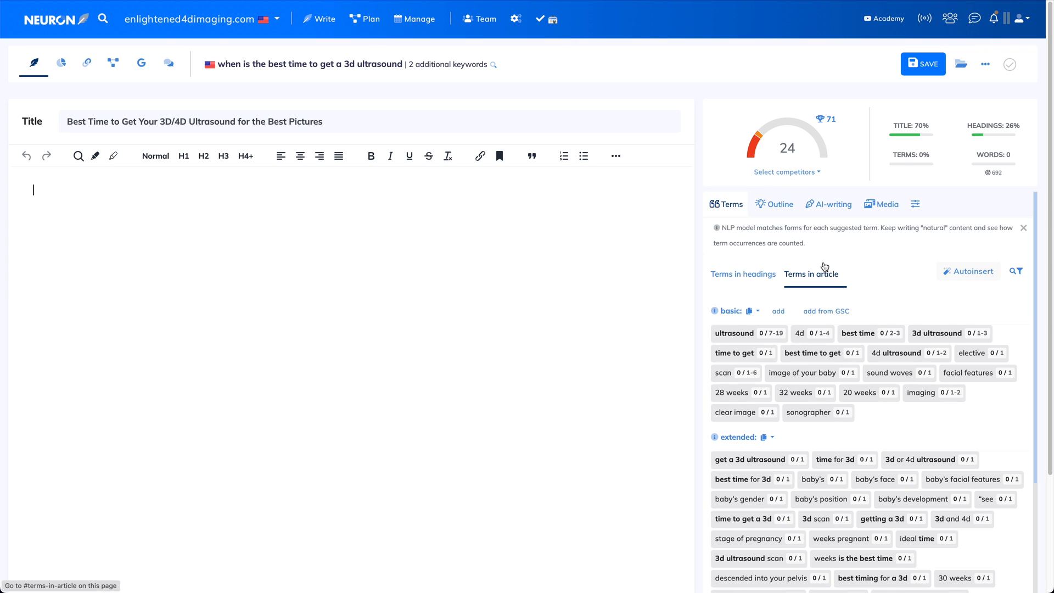
scroll(846, 291, down, 1)
scroll(845, 291, down, 5)
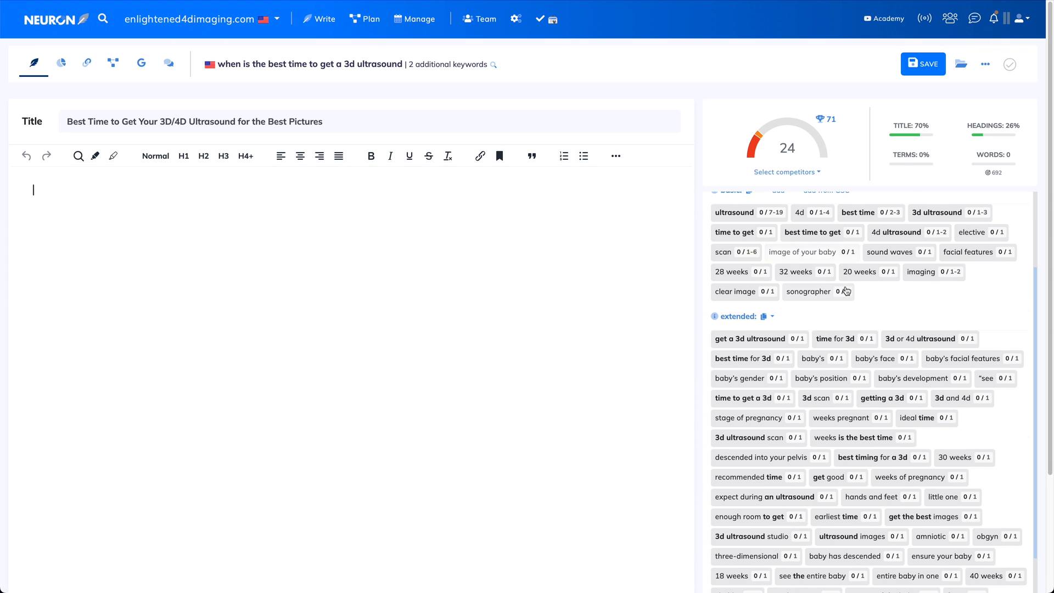
scroll(846, 291, down, 1)
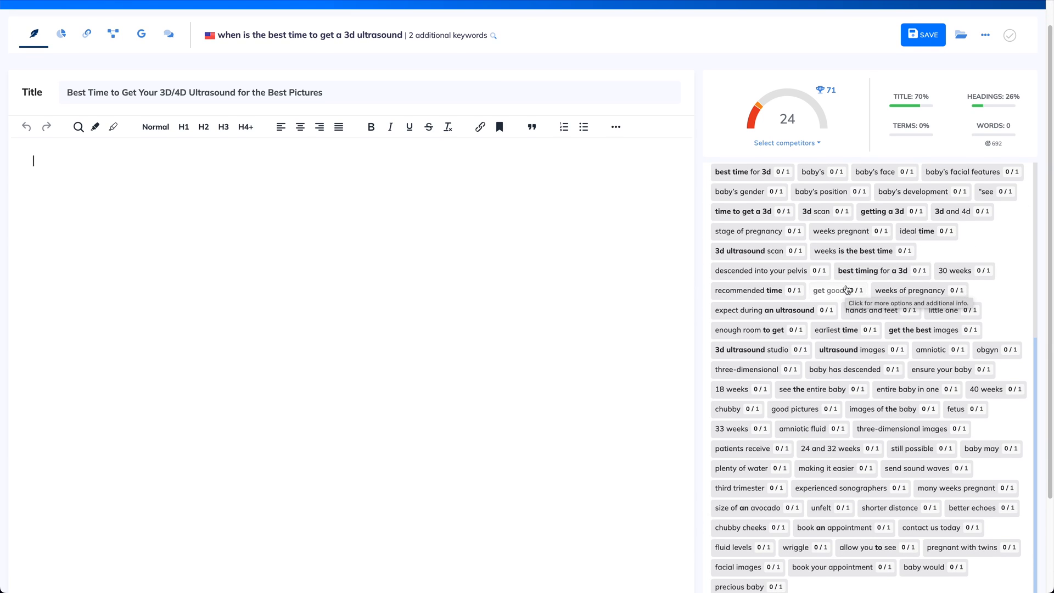
scroll(851, 299, up, 7)
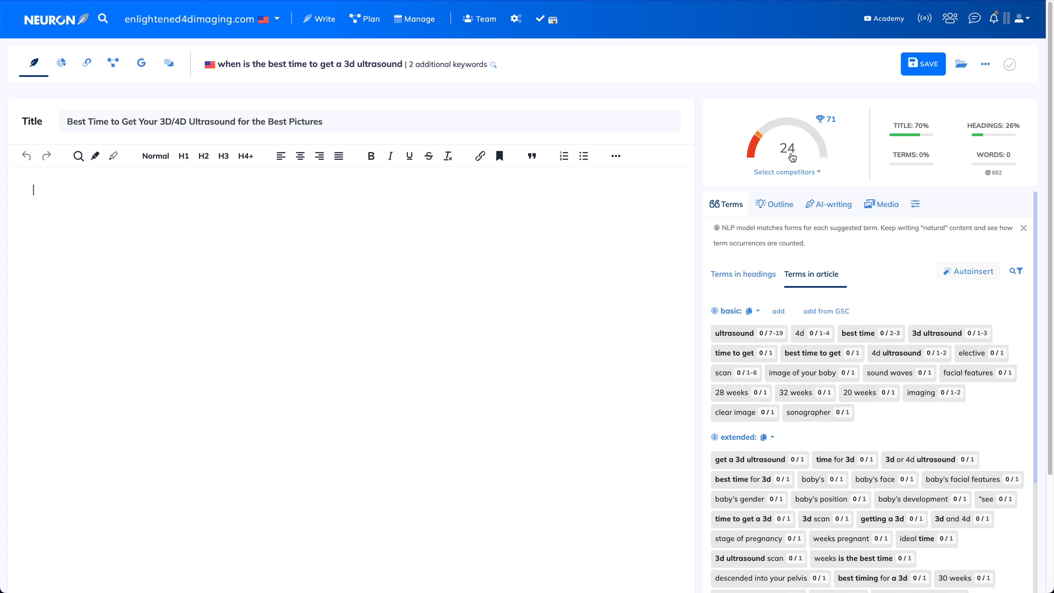
mouse_move(831, 127)
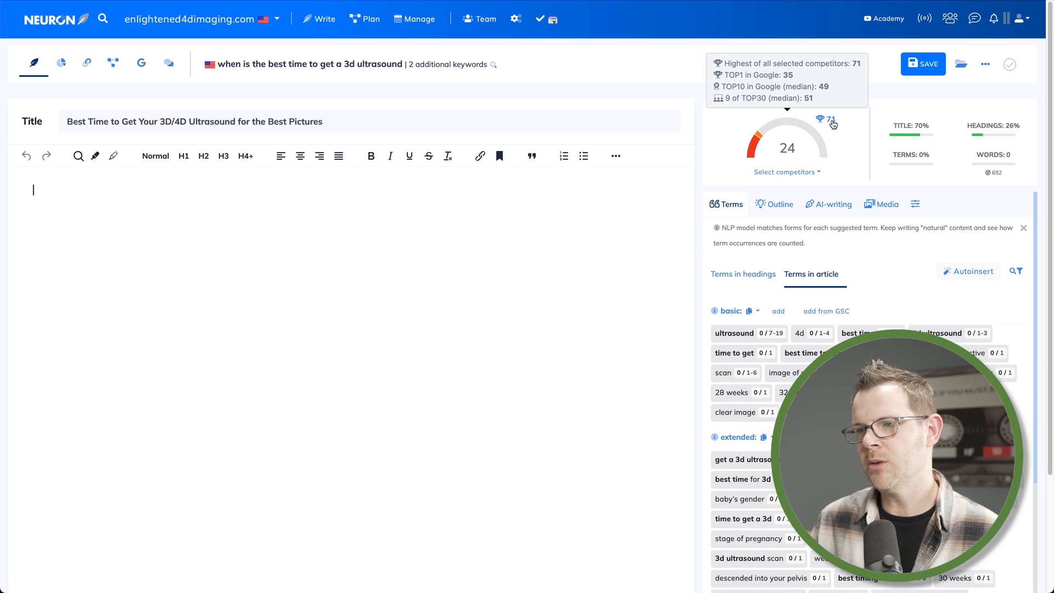
click(831, 122)
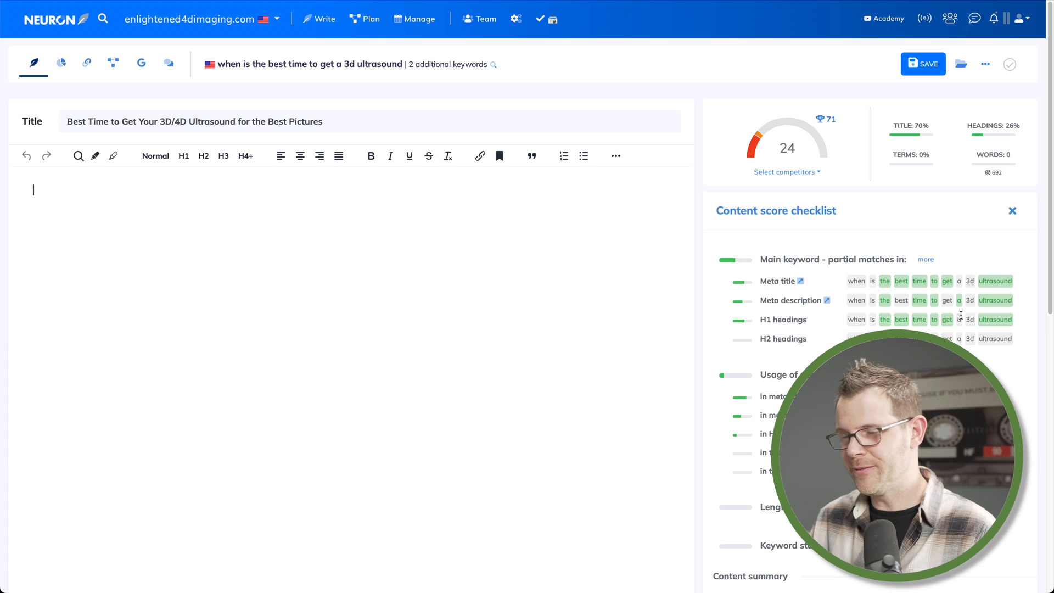
click(1011, 211)
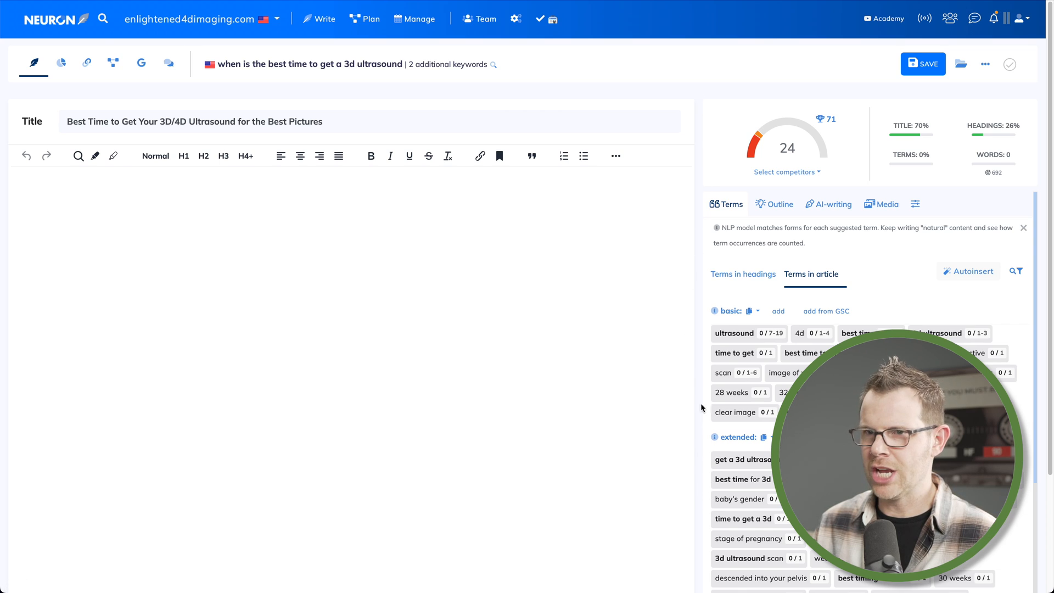
Examine the competitors' titles, meta descriptions, H1–H3 headings and related searches in the competition analysis
click(61, 67)
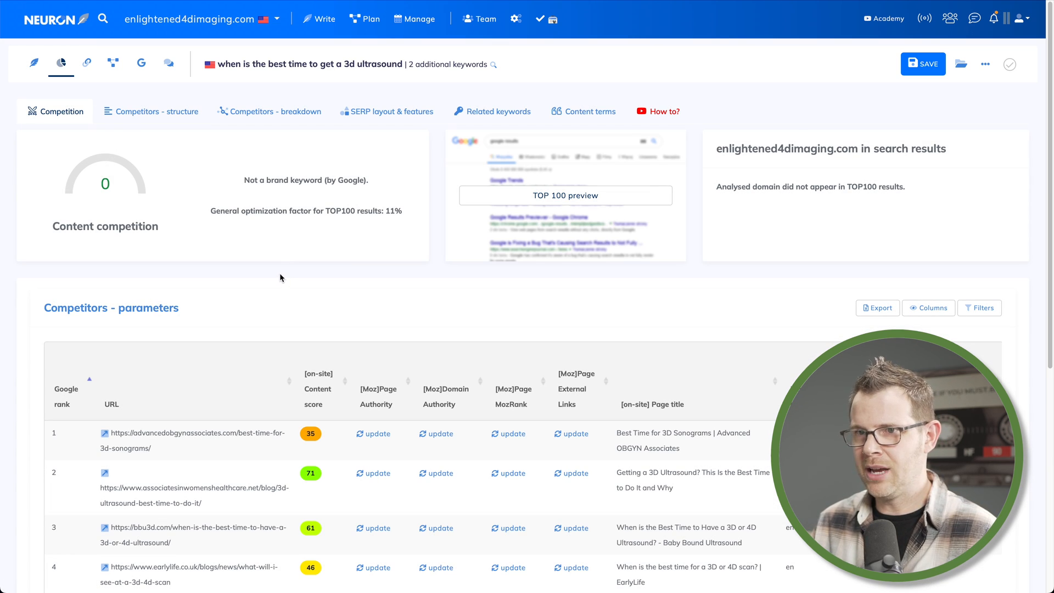
click(130, 119)
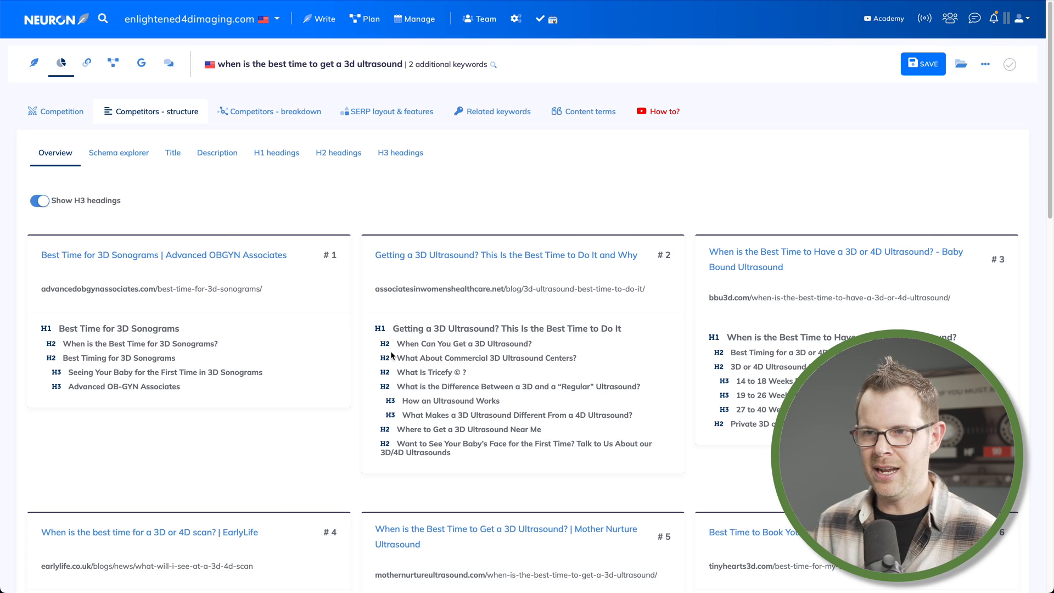
click(173, 156)
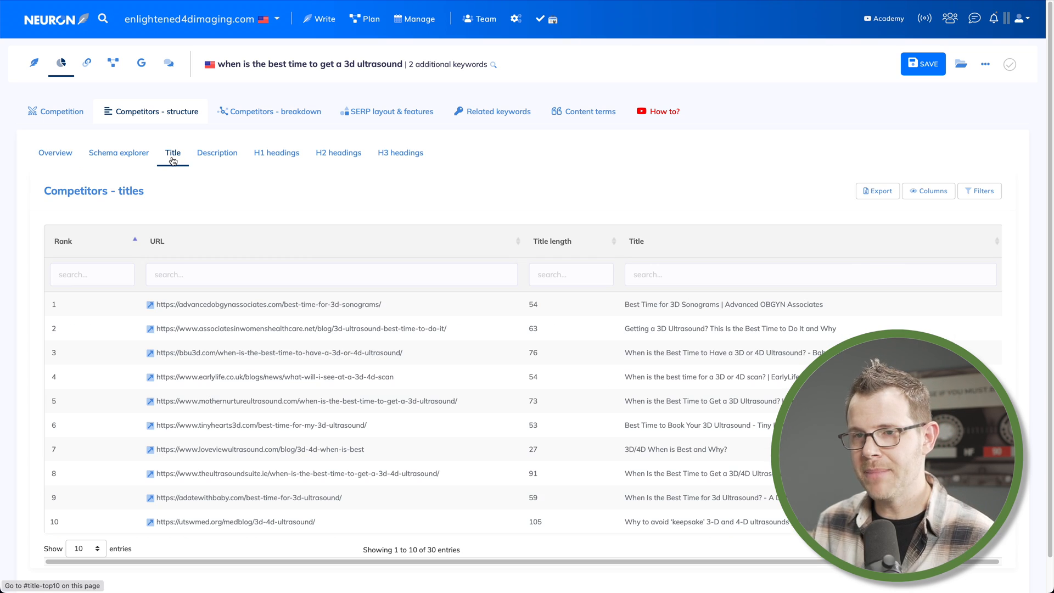
click(214, 157)
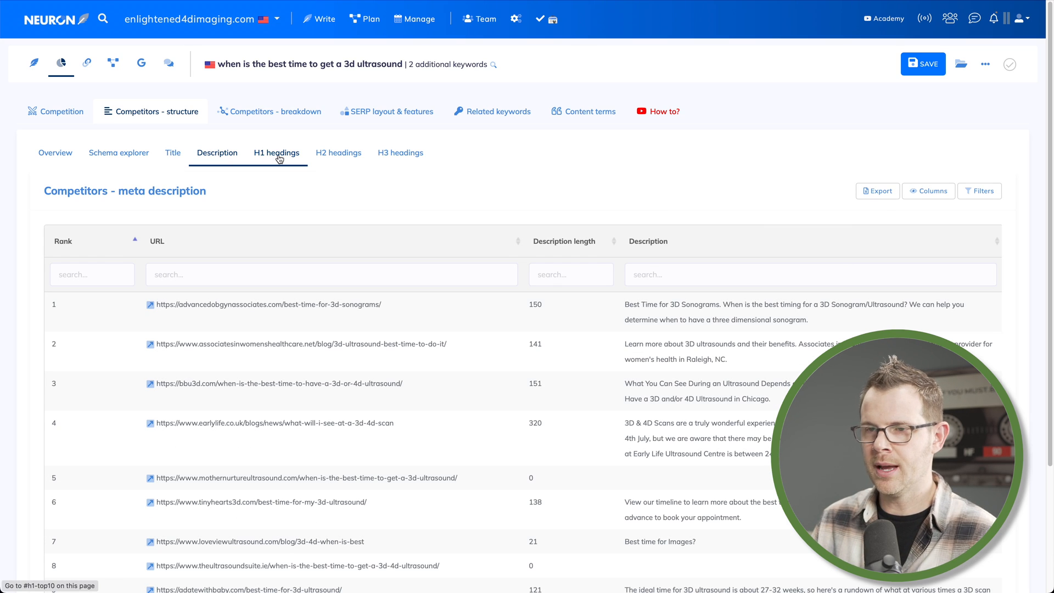
click(329, 156)
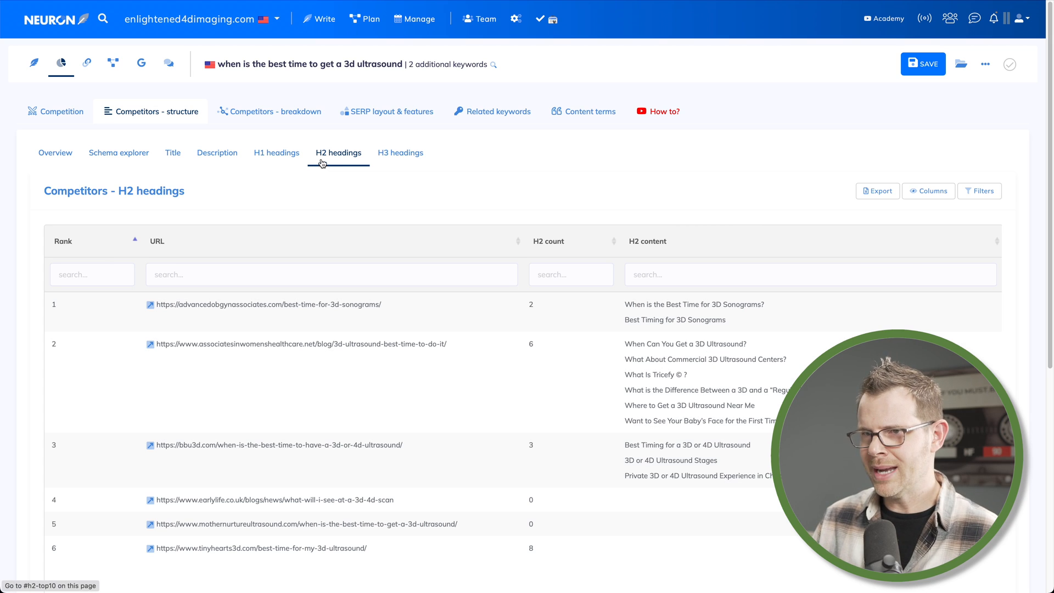
click(280, 157)
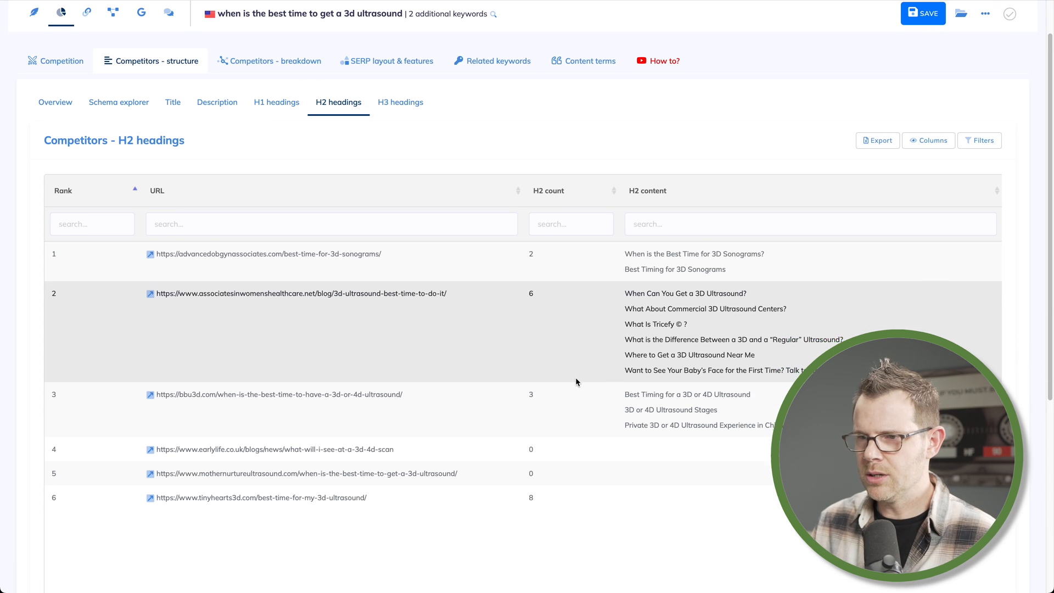
scroll(579, 379, down, 1)
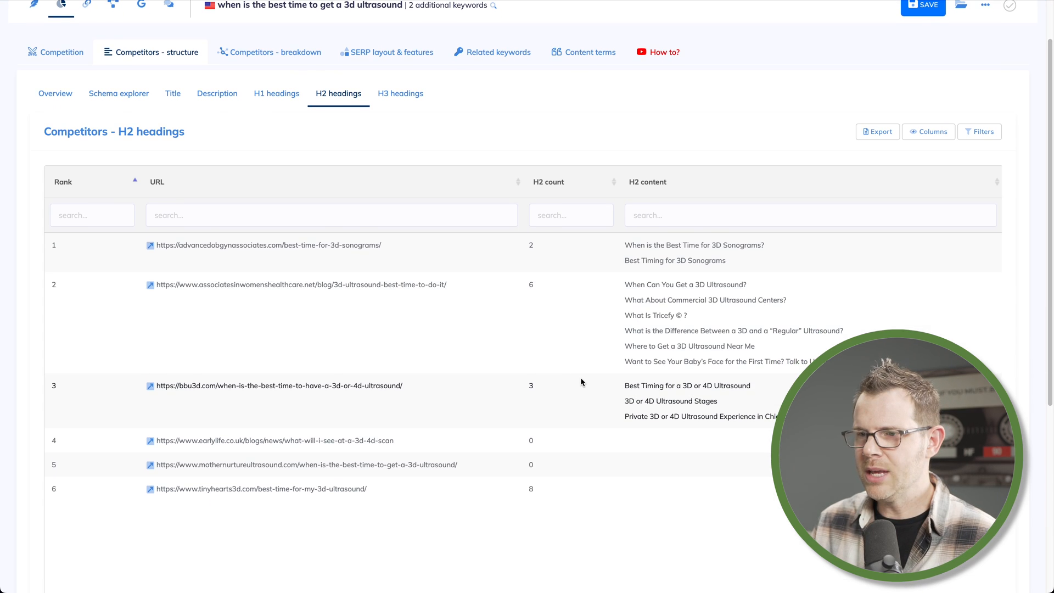
scroll(581, 377, up, 1)
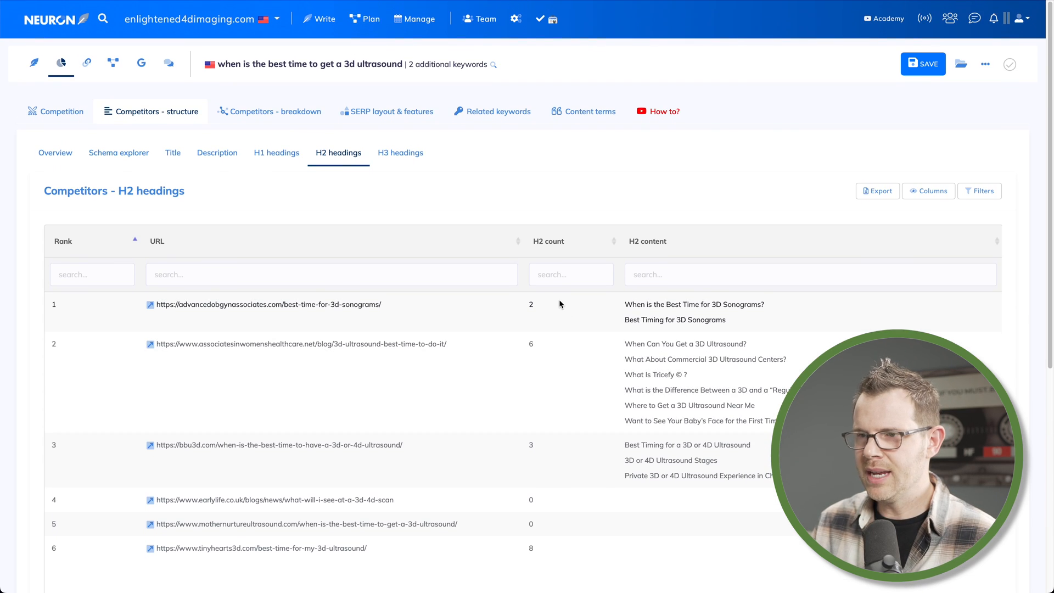
click(416, 160)
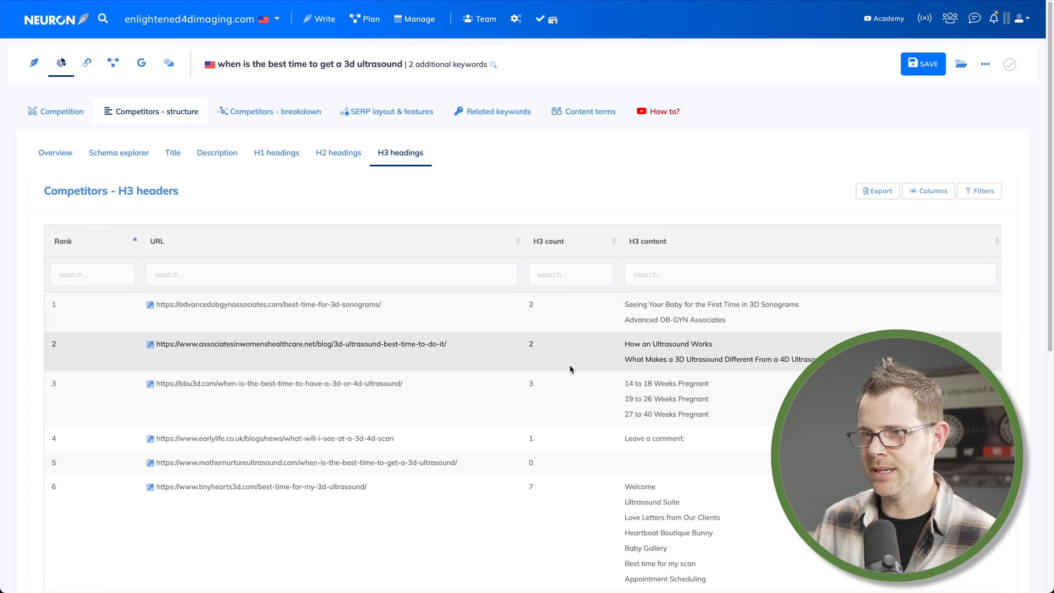
click(402, 115)
click(502, 110)
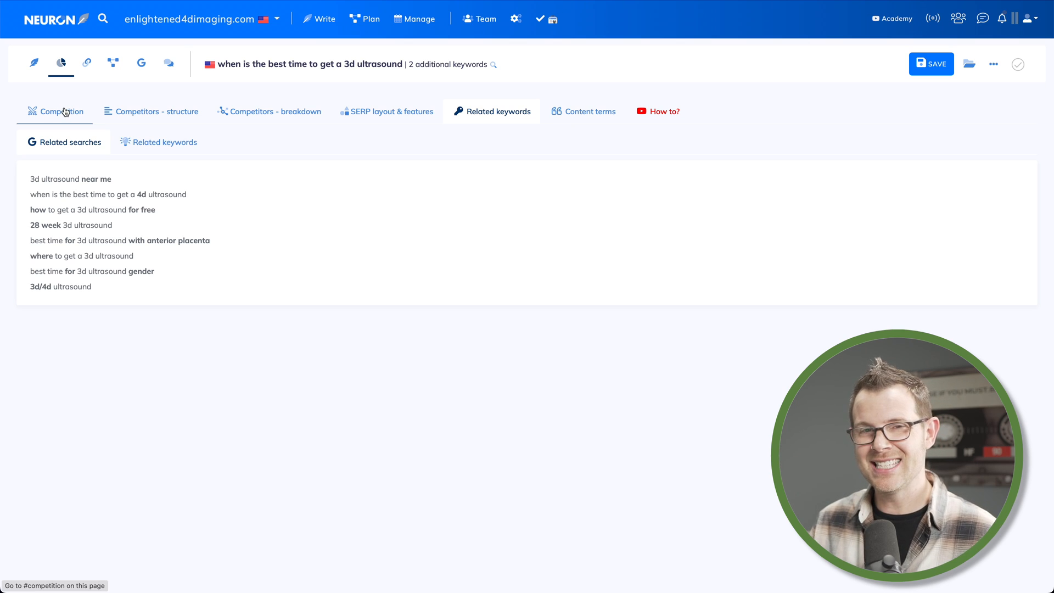
click(33, 64)
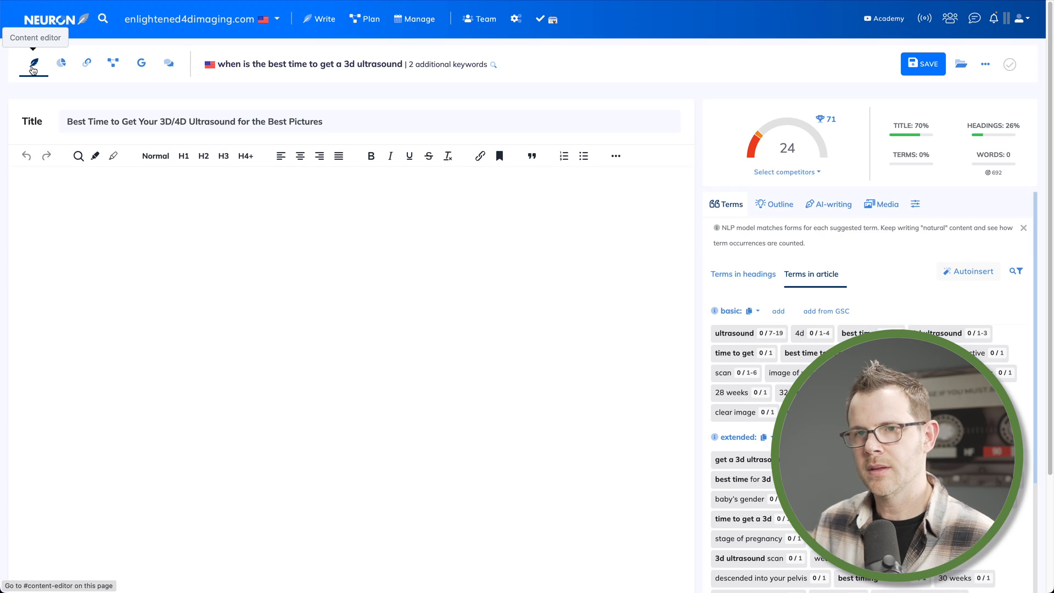
Insert the top competitor's H1 and two H2 headings from the outline into the article, then delete them all
click(232, 222)
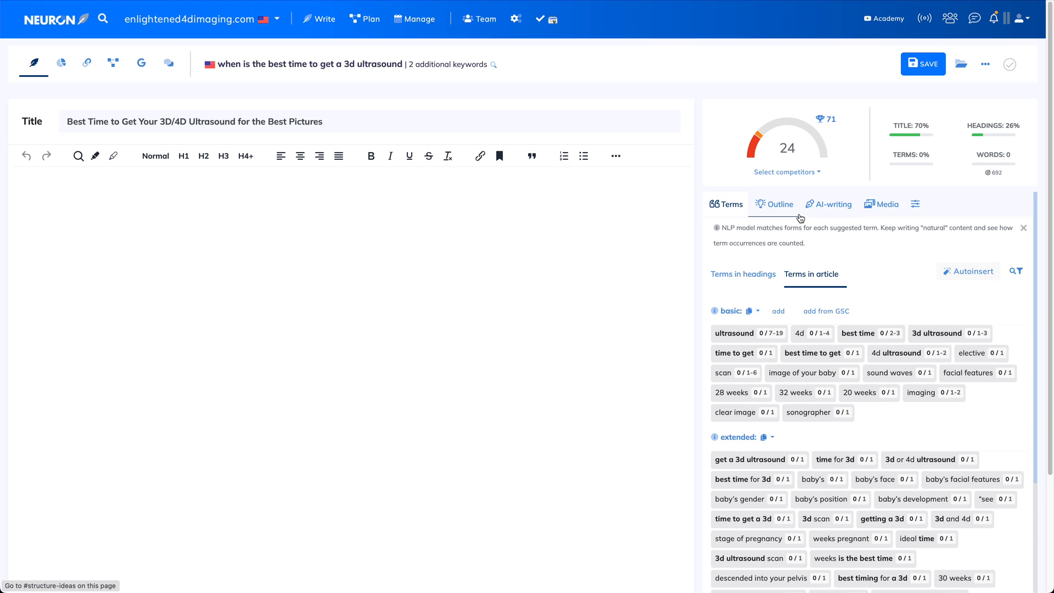
click(780, 207)
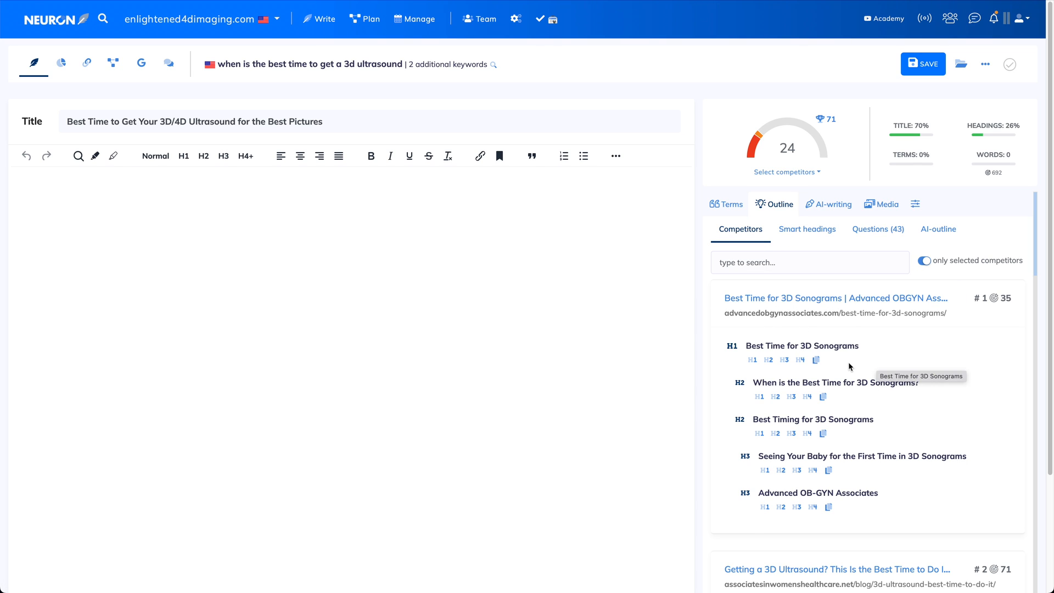
click(753, 360)
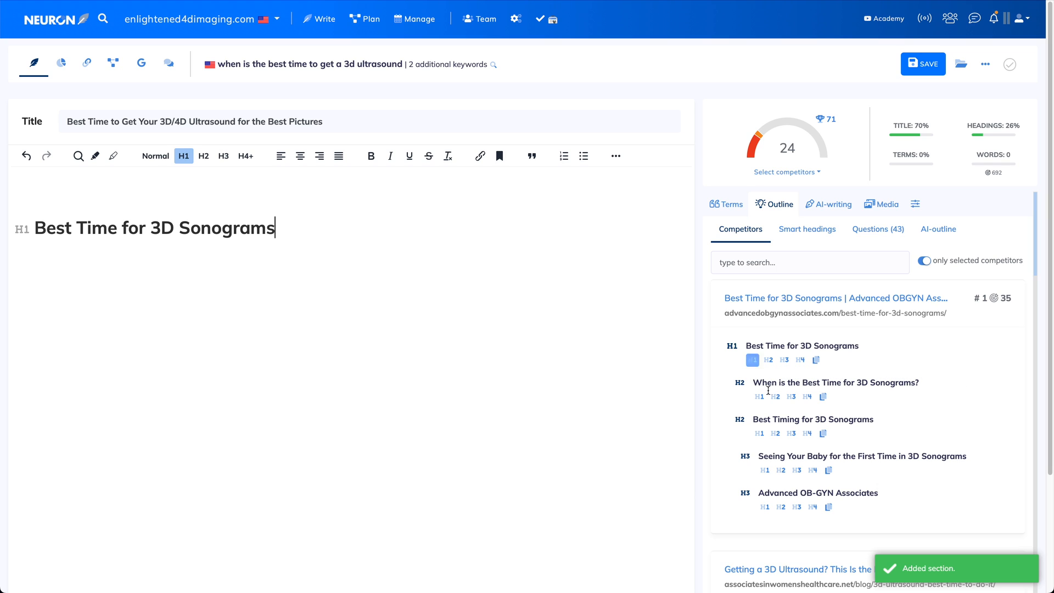
click(775, 396)
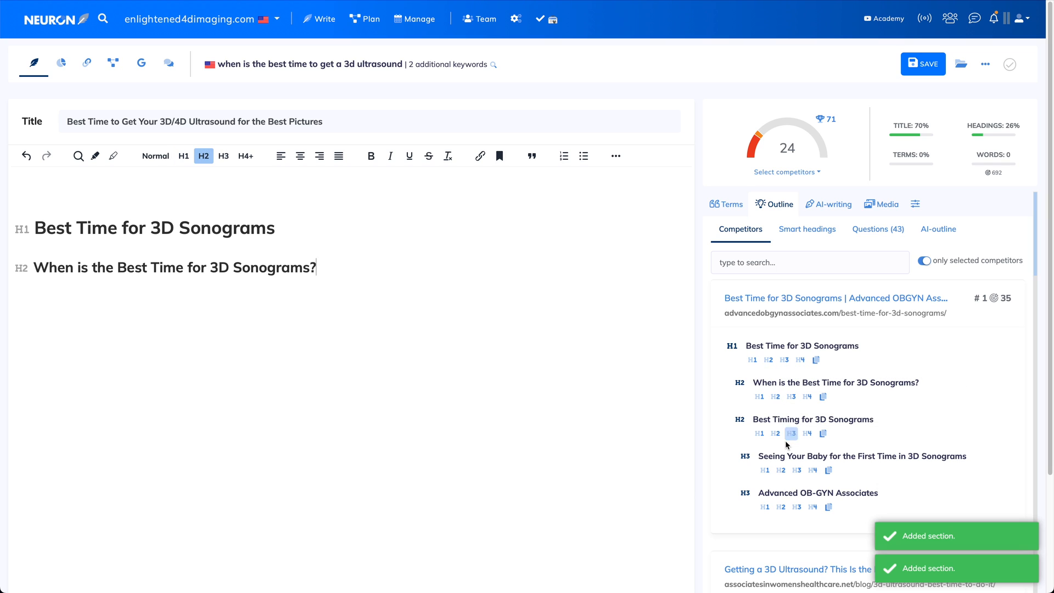
click(774, 433)
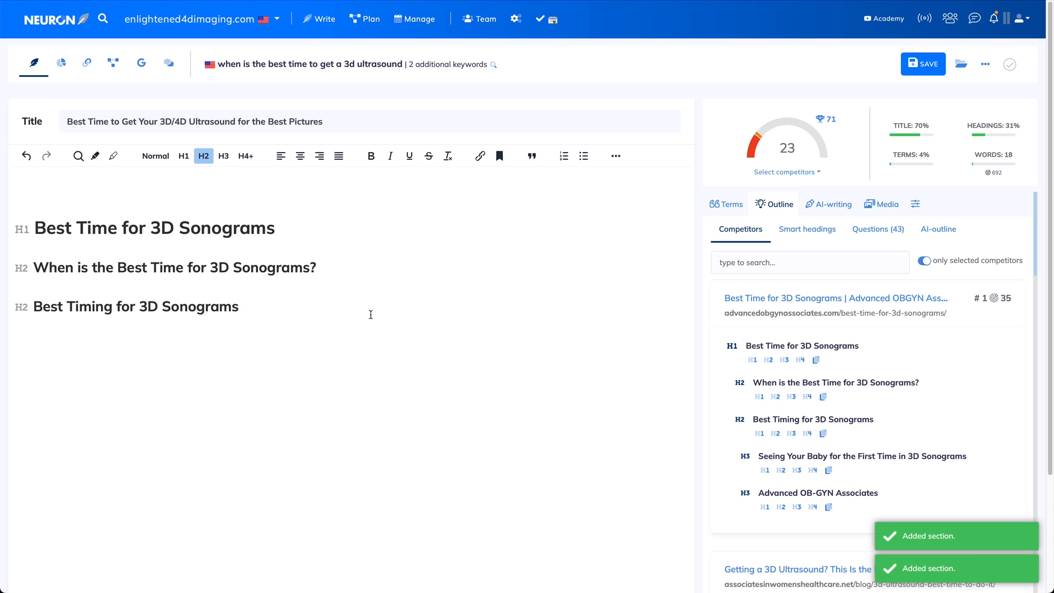
drag(372, 321, 30, 188)
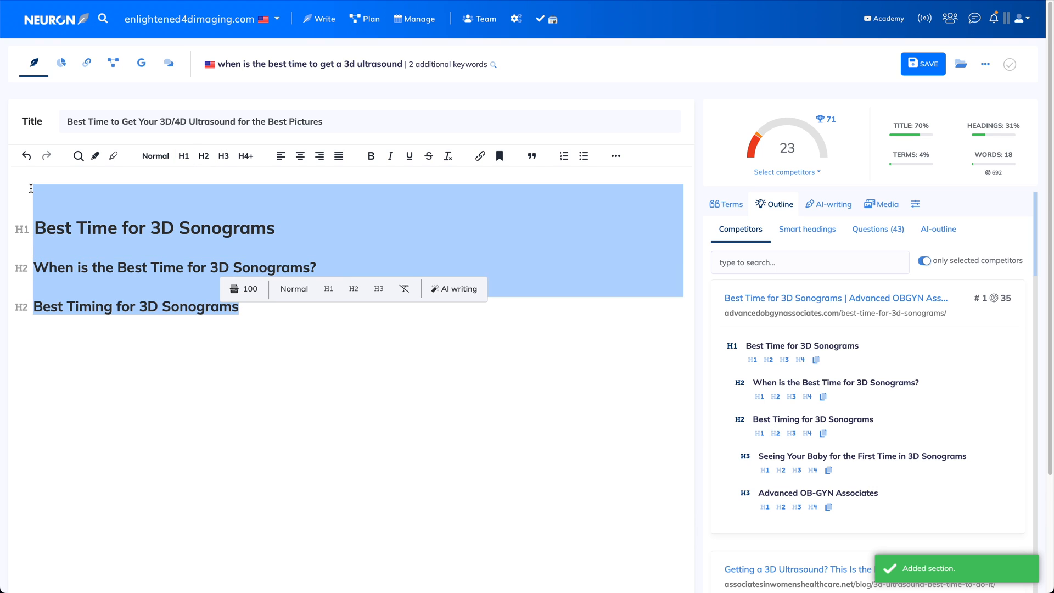
key(BackSpace)
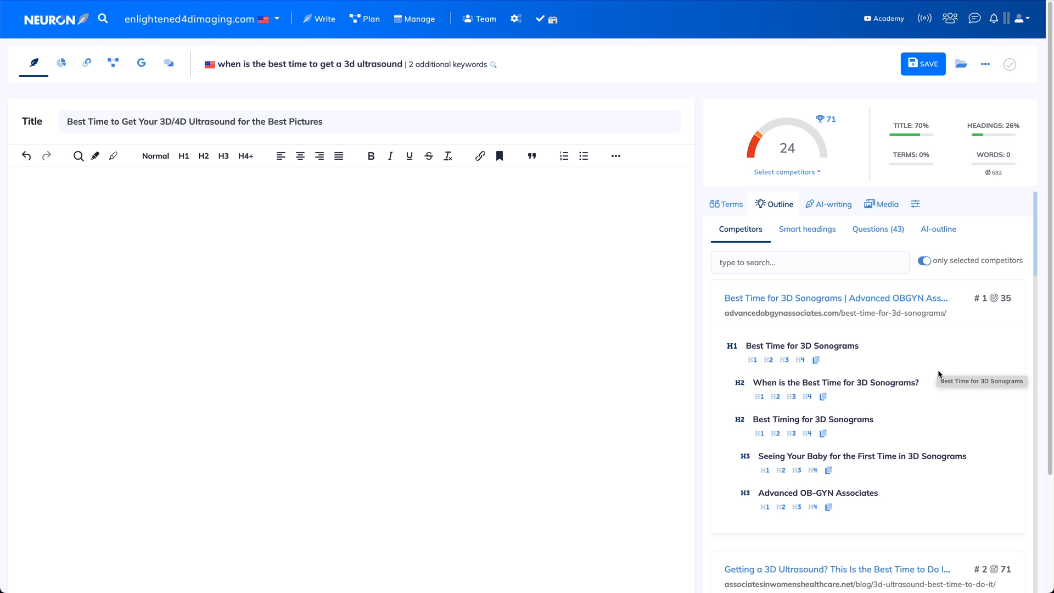
Browse the competitors' heading outlines and the smart heading suggestions
scroll(937, 374, down, 3)
scroll(952, 377, down, 5)
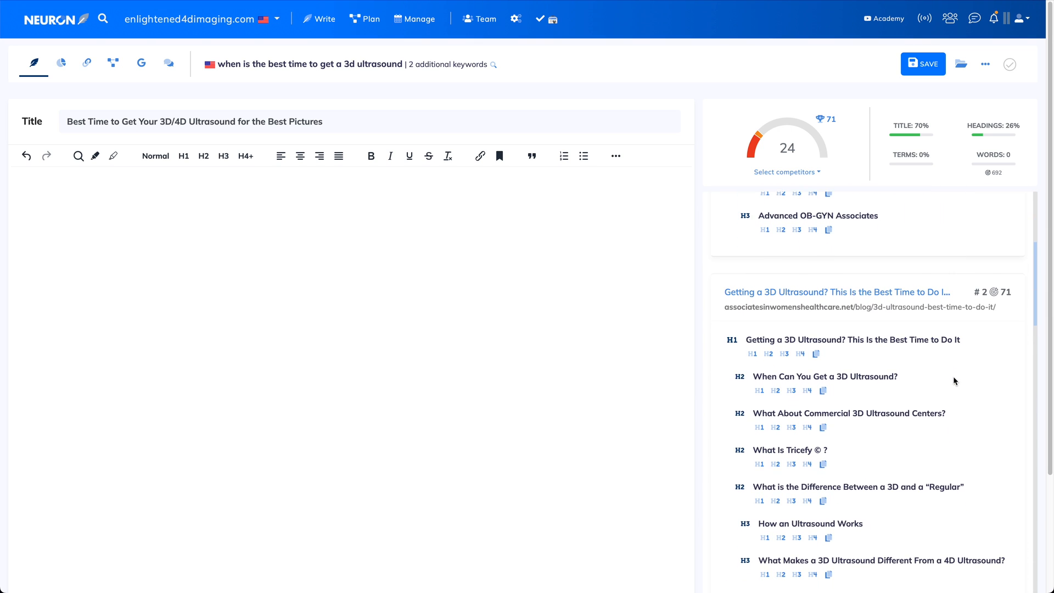
scroll(952, 383, down, 2)
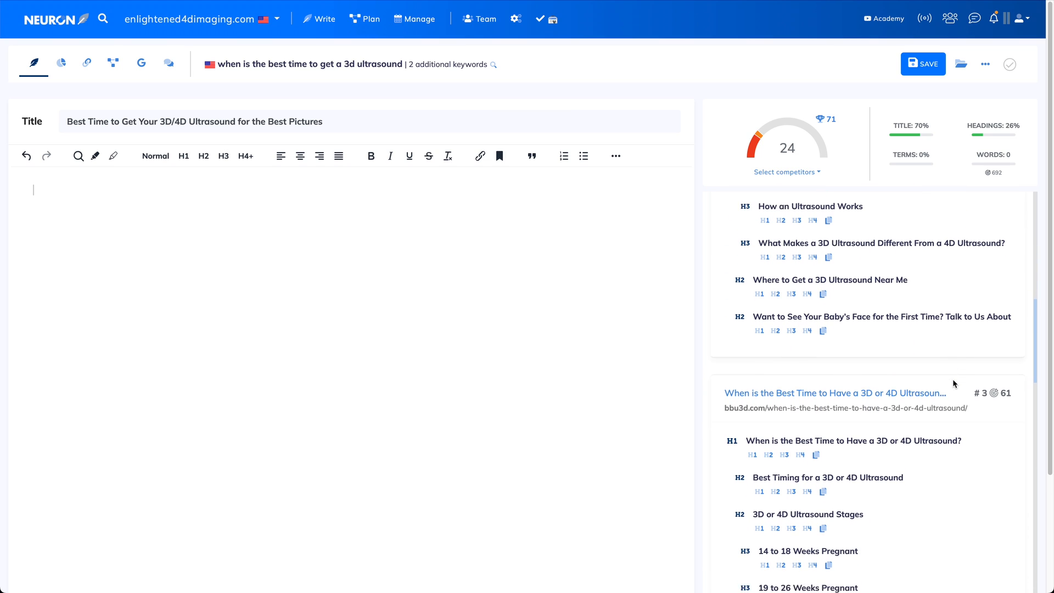
scroll(953, 383, down, 3)
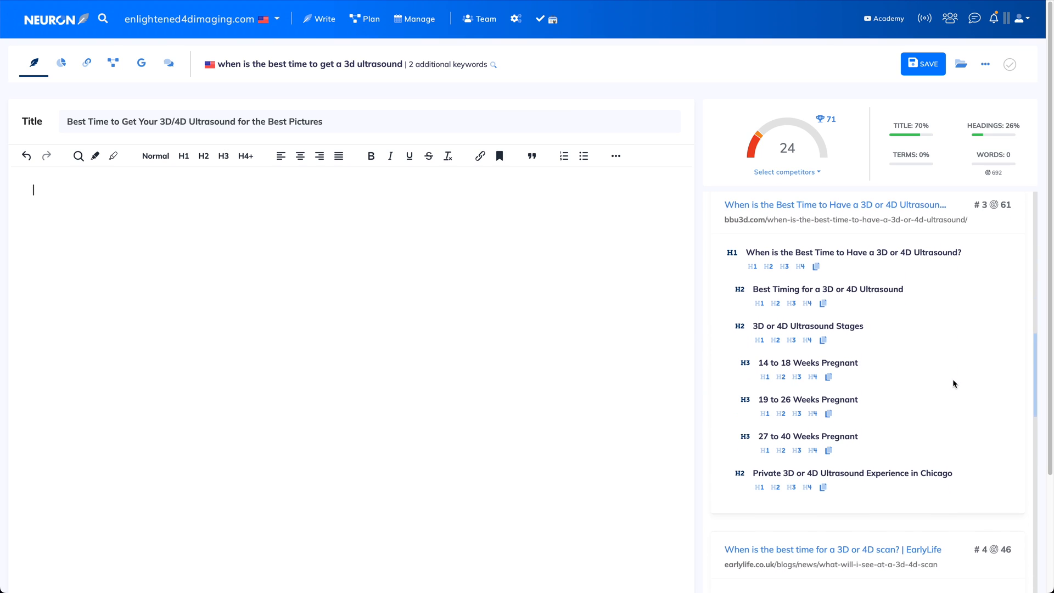
scroll(953, 383, down, 1)
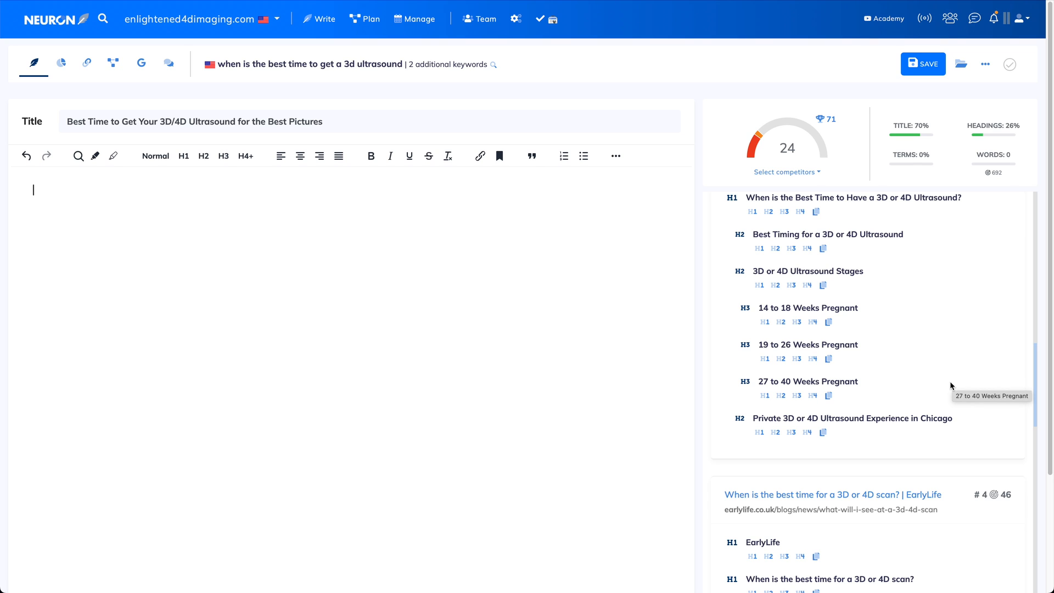
scroll(950, 384, up, 1)
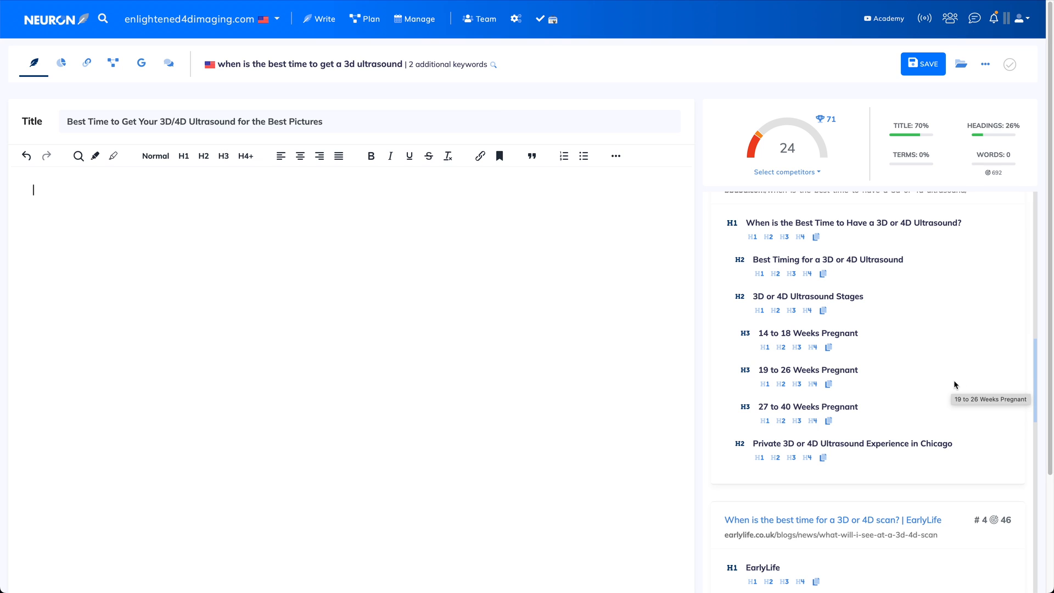
scroll(956, 387, up, 3)
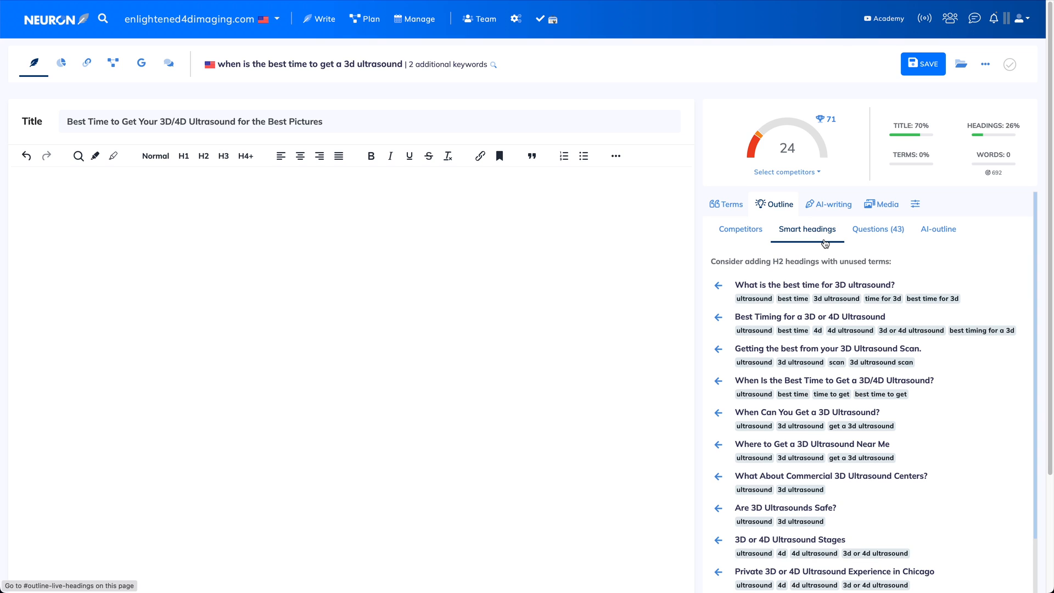
click(733, 207)
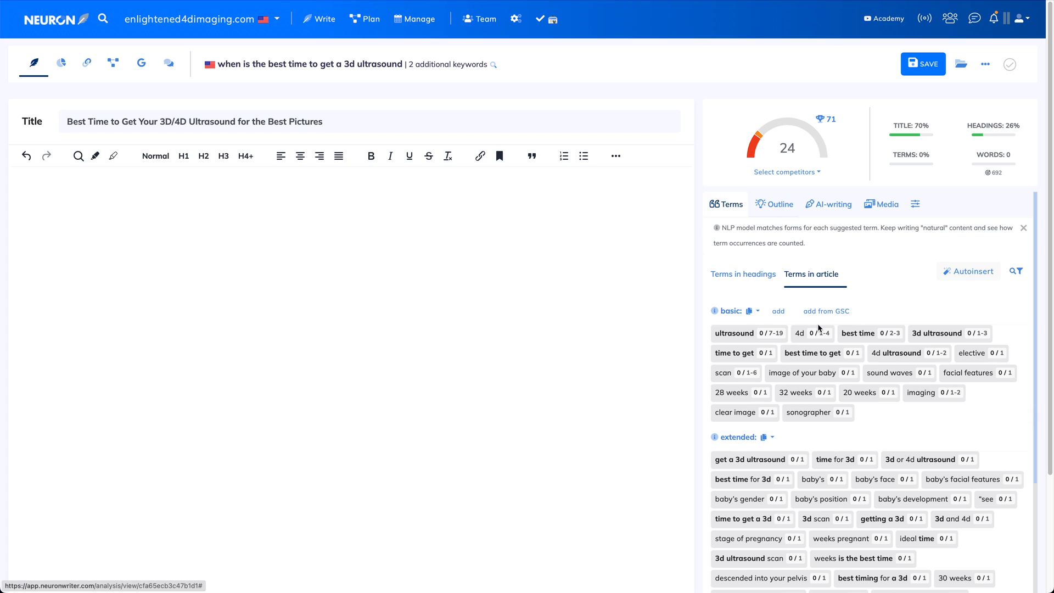
click(774, 205)
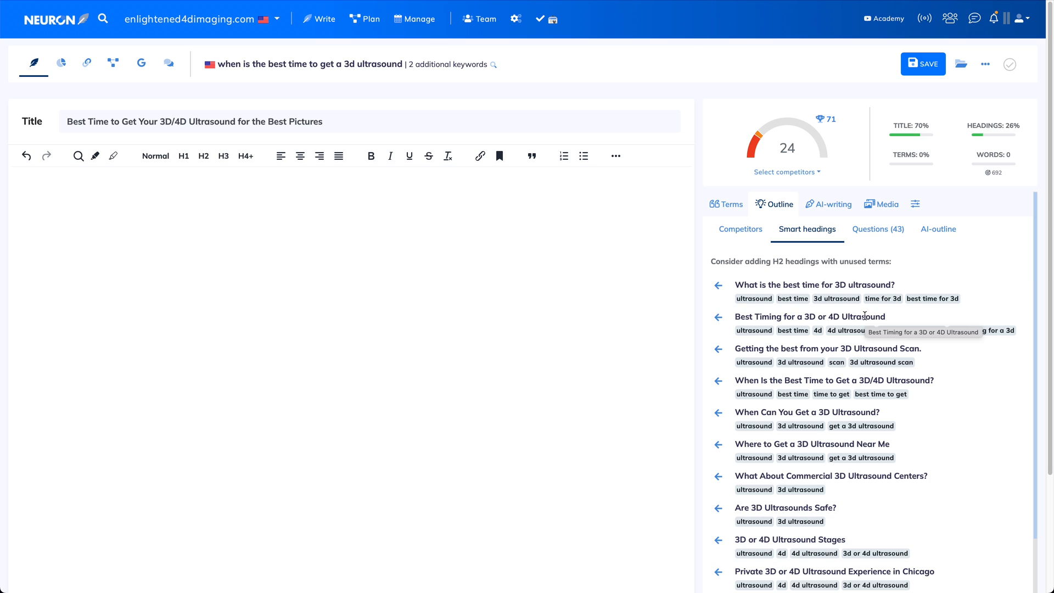
Insert the first two smart heading suggestions as H2 headings, then select them for removal
click(716, 287)
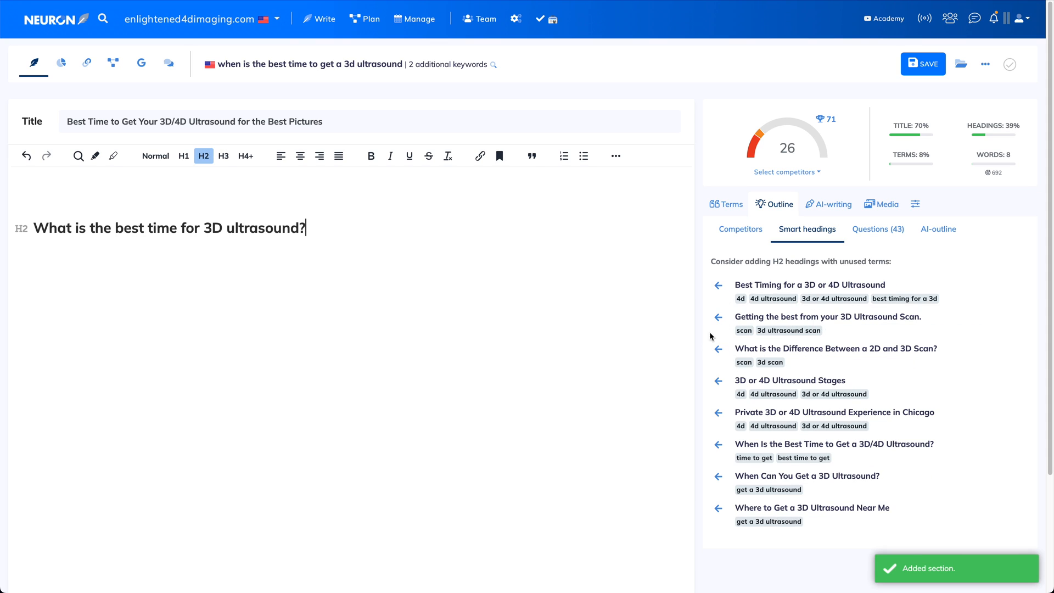
click(717, 317)
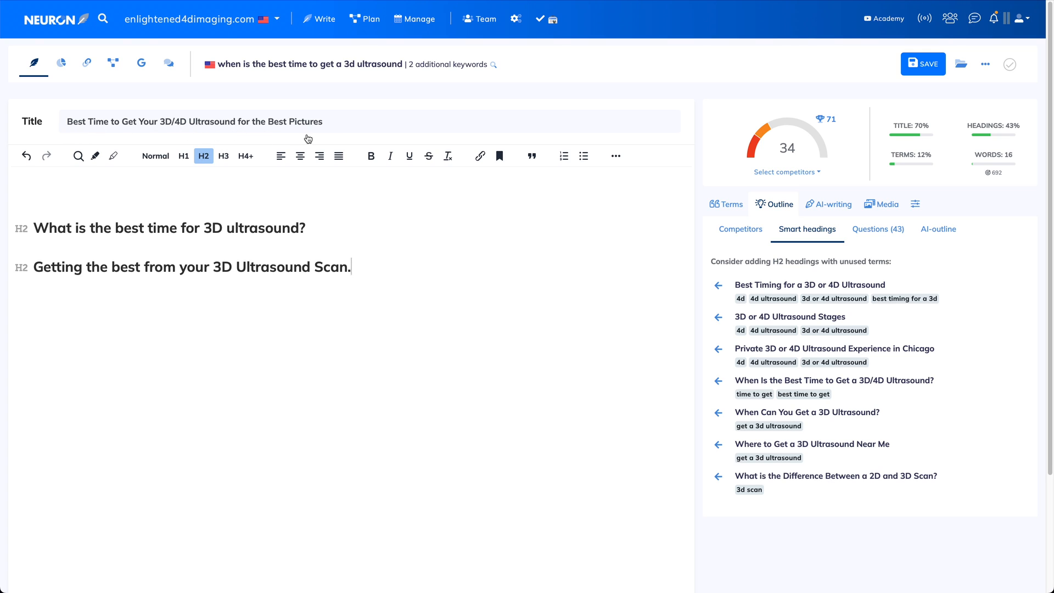
drag(374, 289, 181, 236)
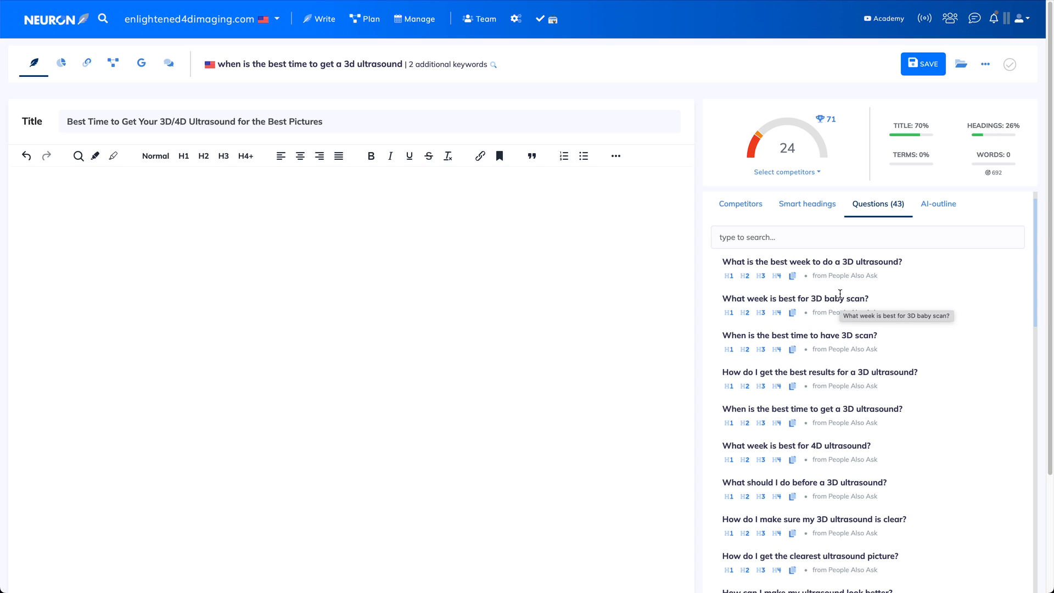
Add three People Also Ask questions as H2 headings, then select and delete them all
click(744, 275)
click(745, 349)
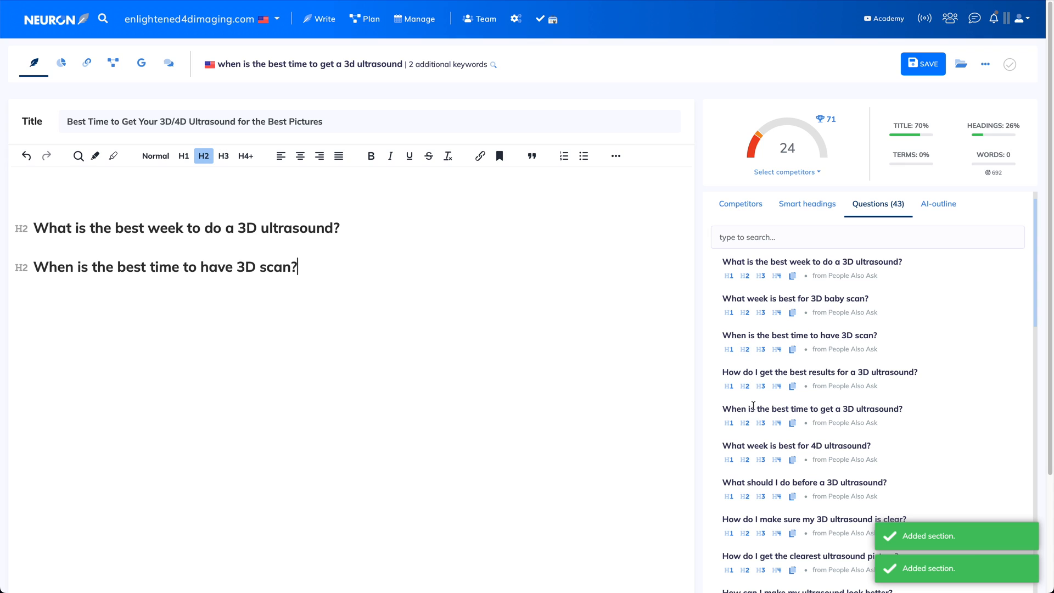
click(745, 424)
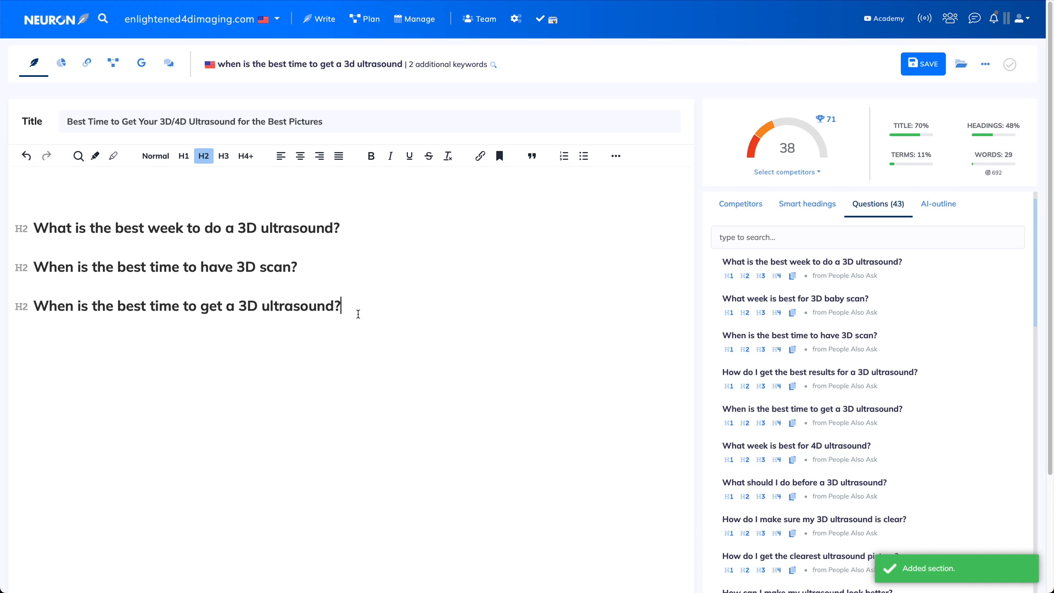
drag(353, 308, 26, 202)
key(BackSpace)
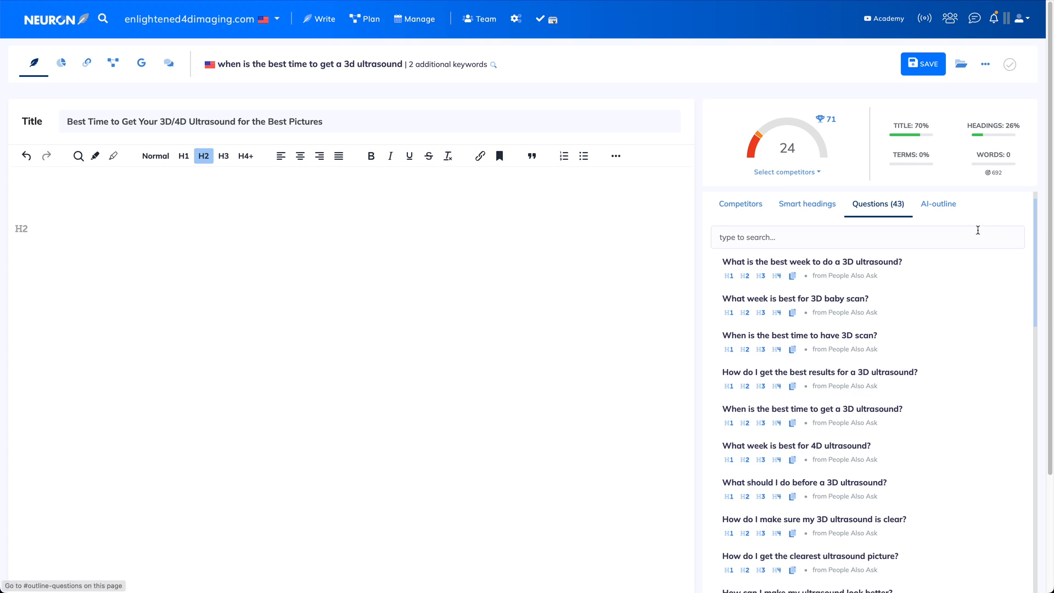
Generate an AI blog article outline with H1–H3 headings using the GPT-4 model
click(944, 206)
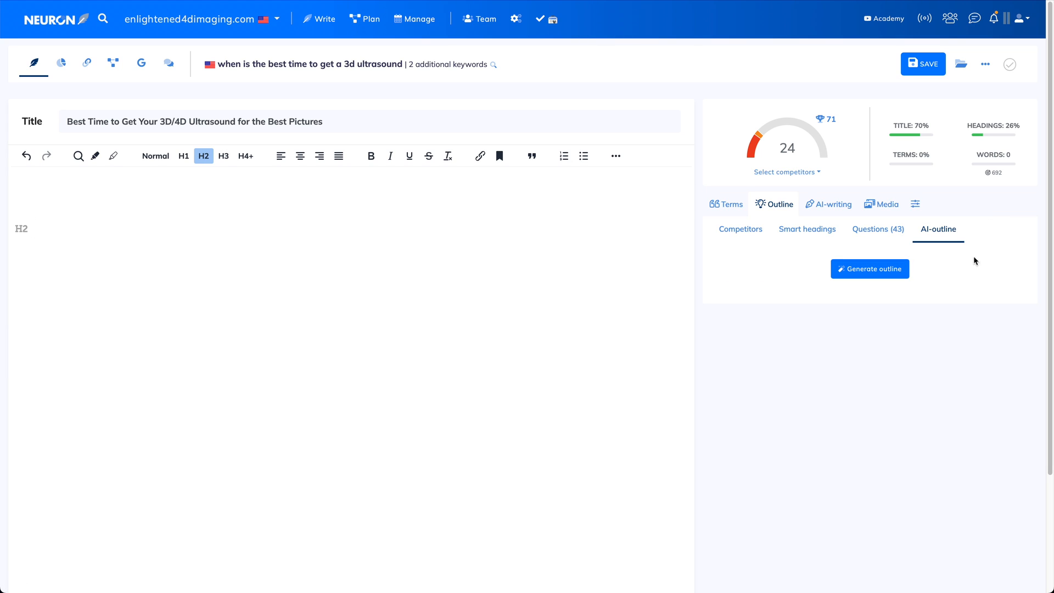
click(872, 275)
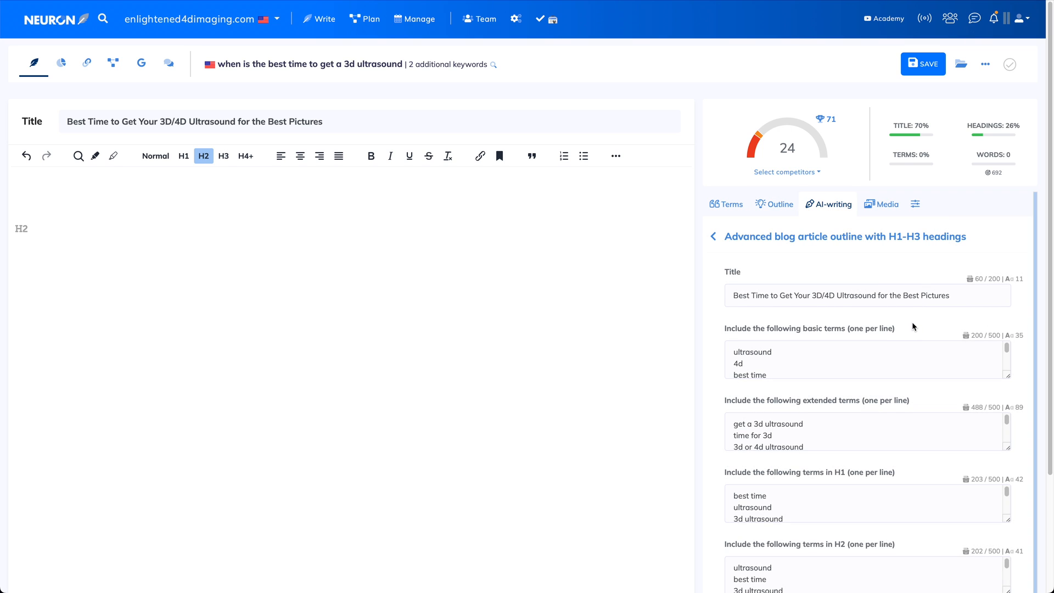
scroll(736, 343, down, 2)
scroll(713, 346, down, 5)
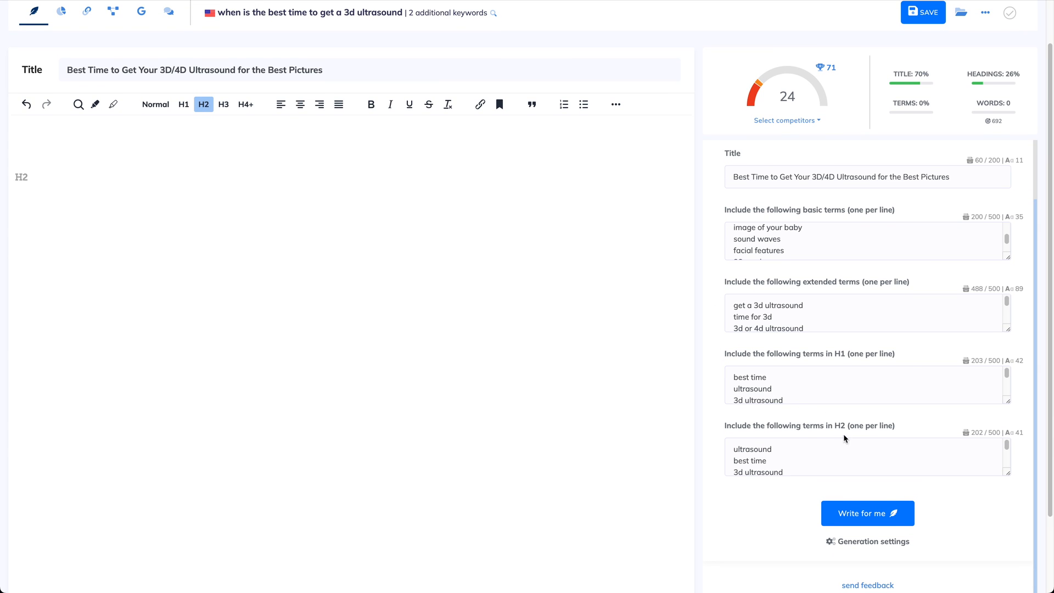
scroll(794, 496, down, 1)
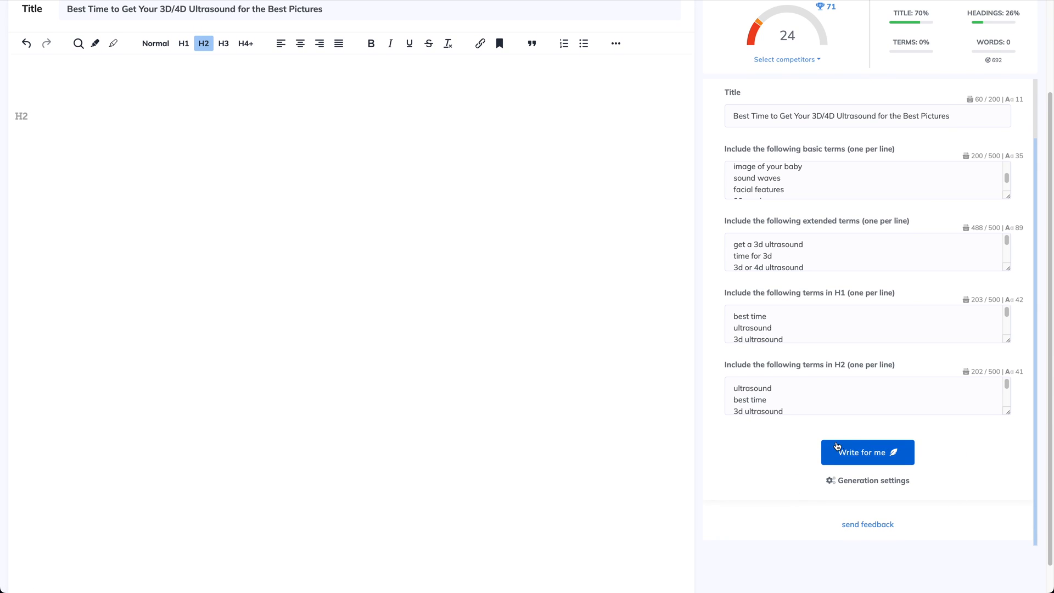
click(875, 481)
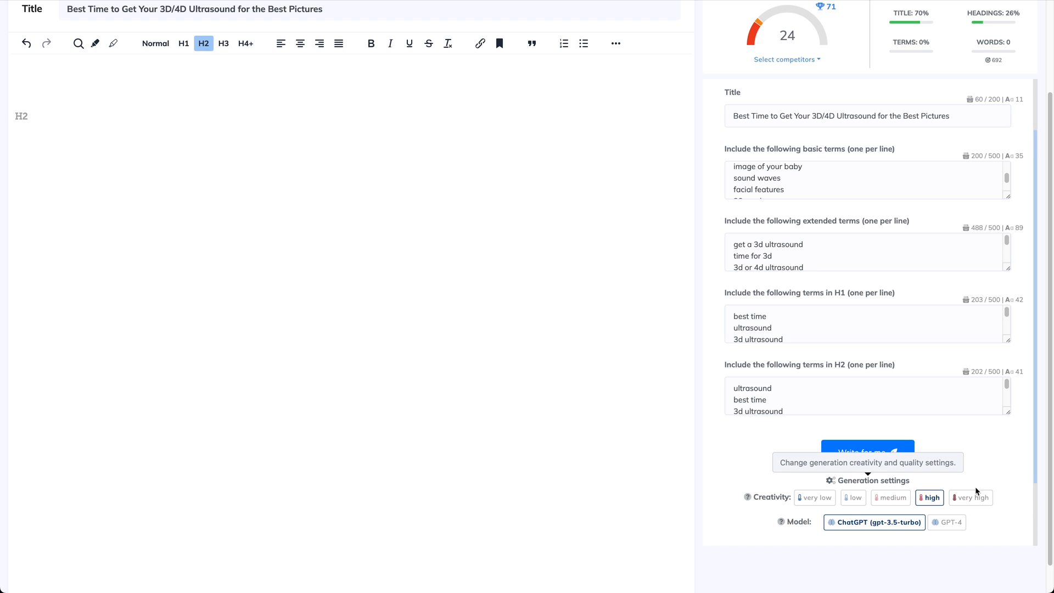
scroll(977, 491, down, 2)
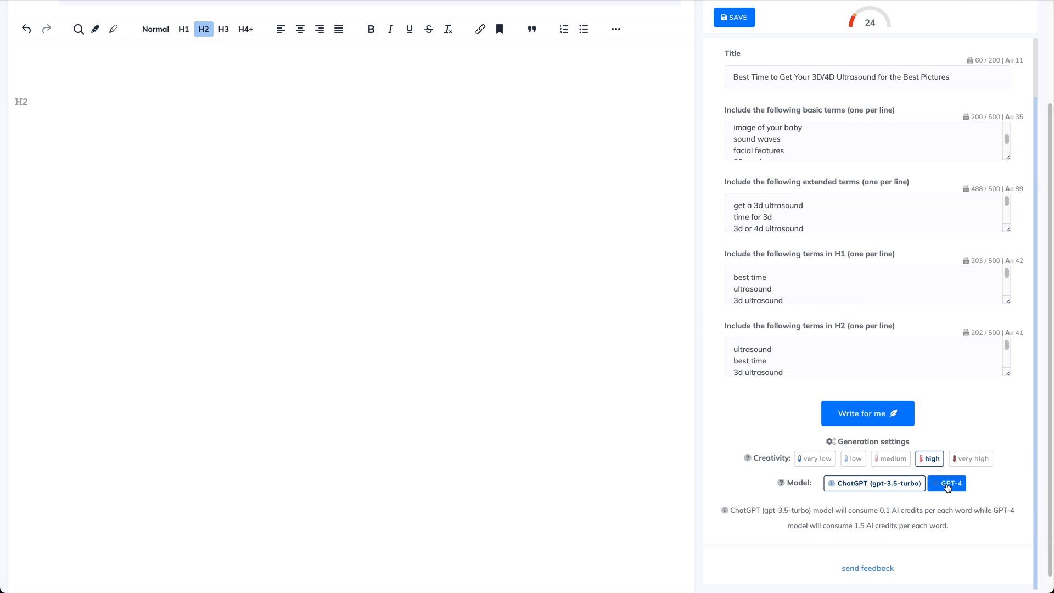
click(953, 487)
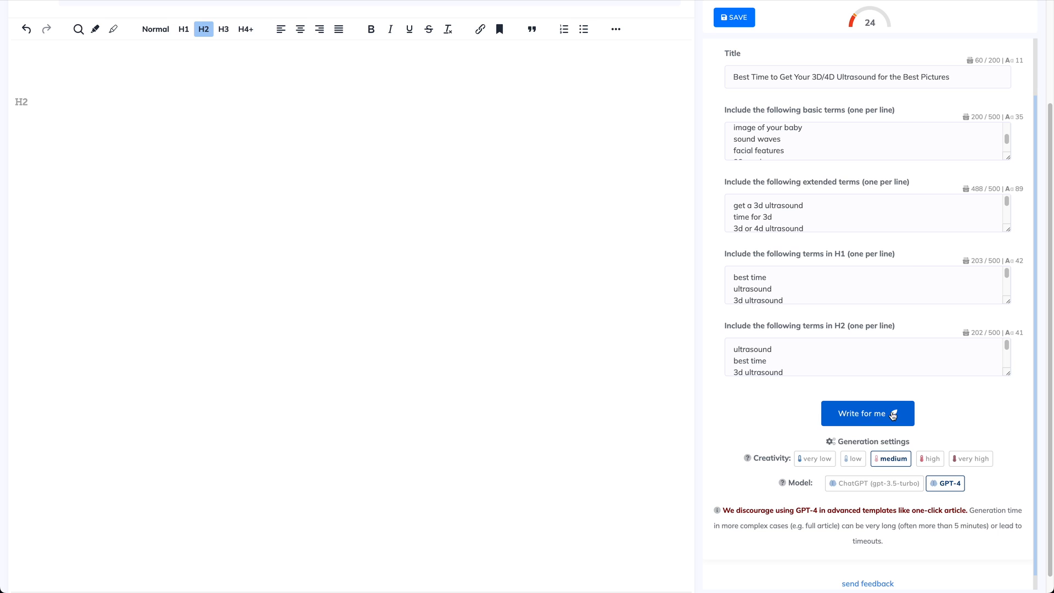
click(859, 419)
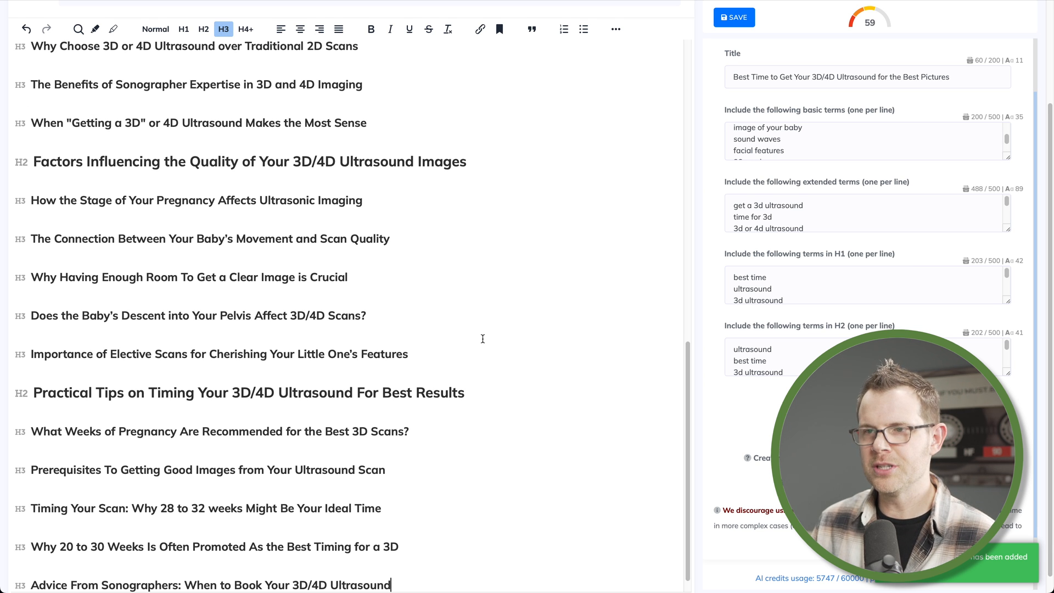
Scroll through the generated H1–H3 outline in the editor to review its headings
scroll(482, 339, up, 9)
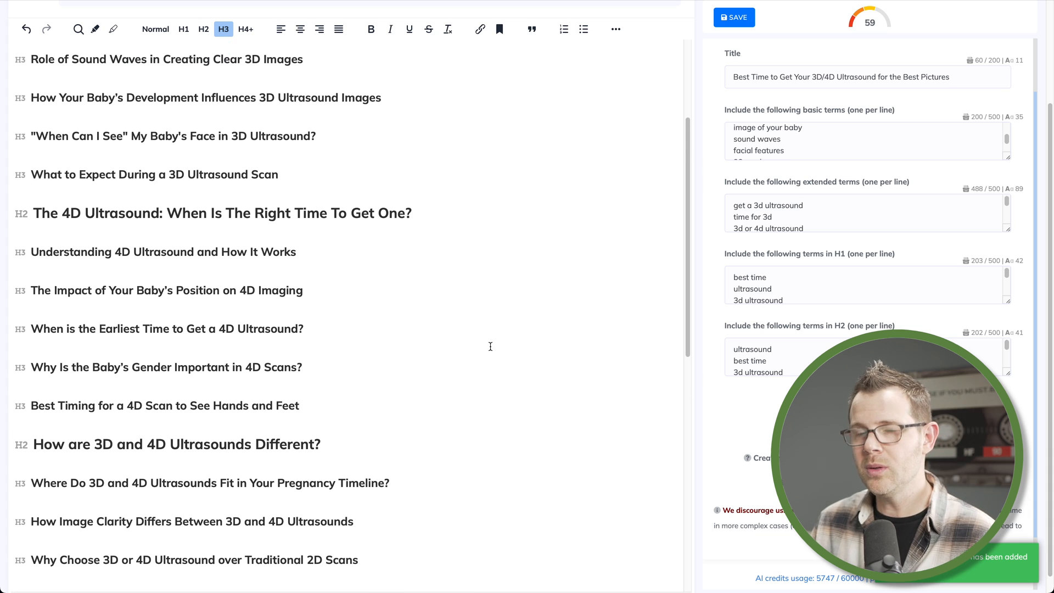
scroll(490, 347, up, 5)
scroll(497, 353, down, 2)
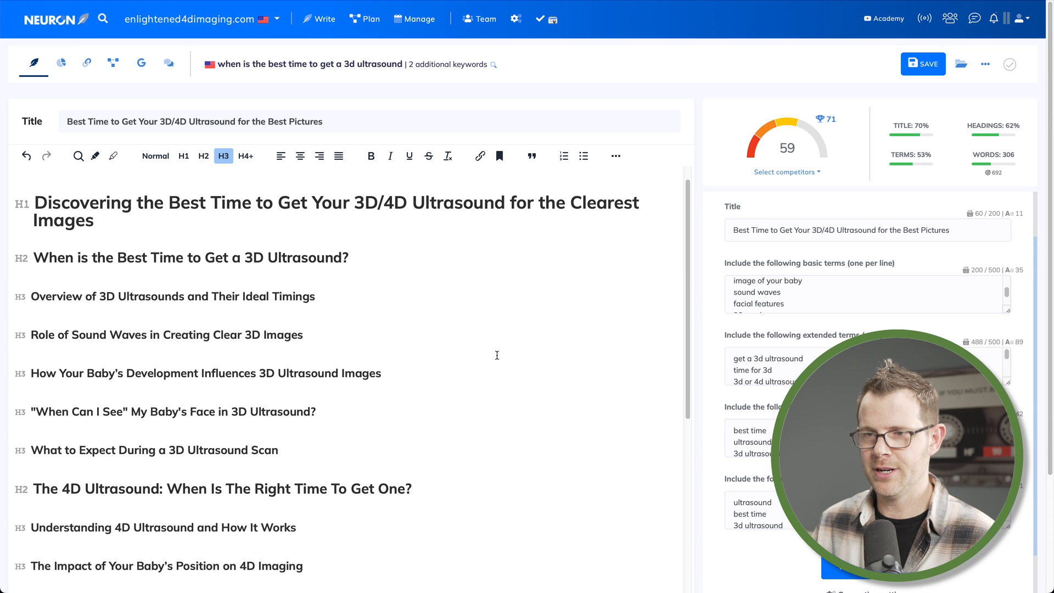
scroll(497, 355, down, 1)
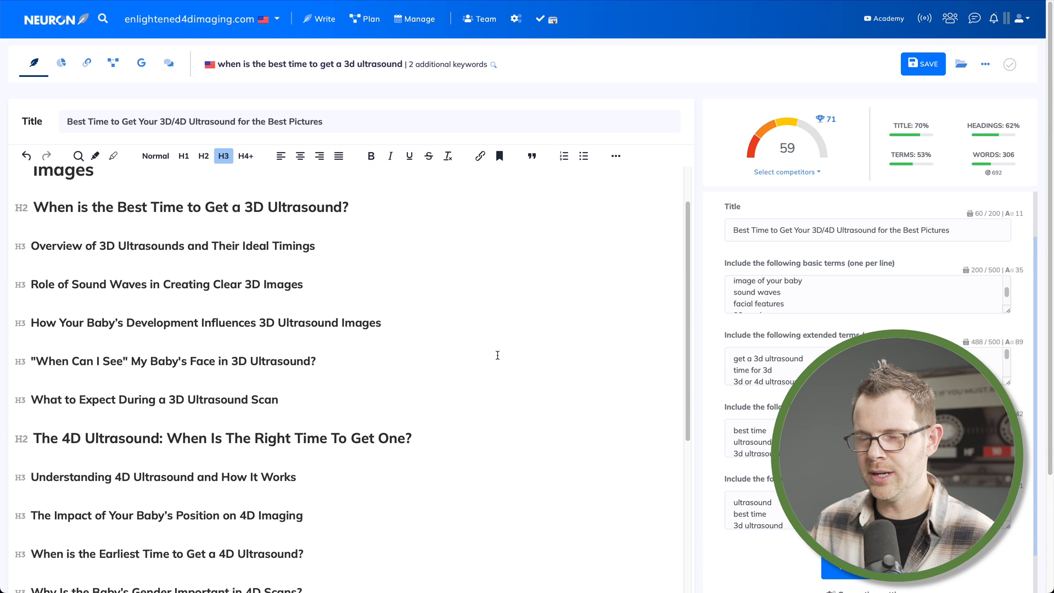
scroll(501, 352, up, 2)
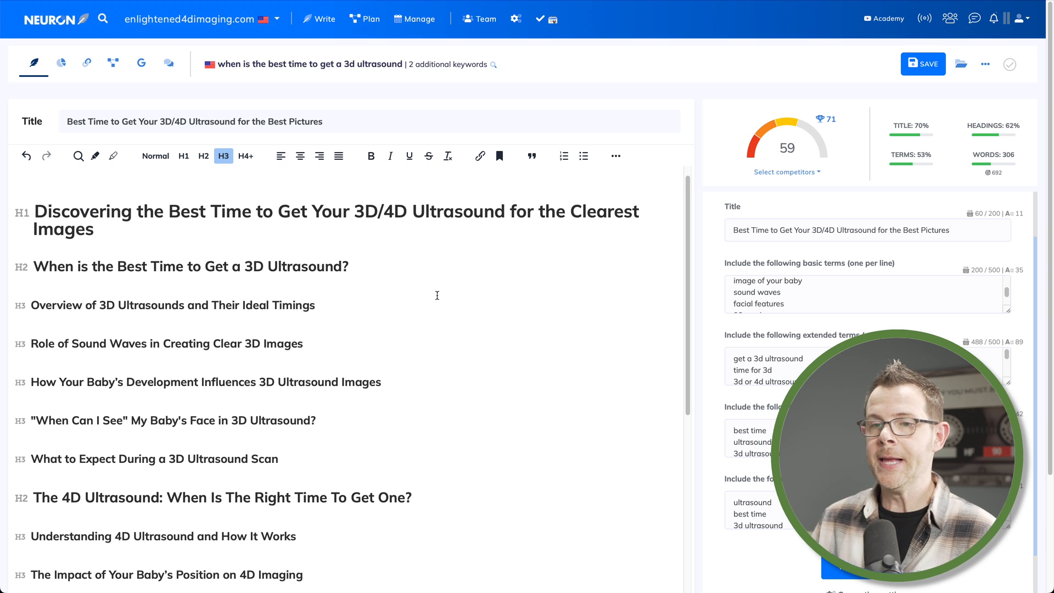
scroll(470, 336, down, 2)
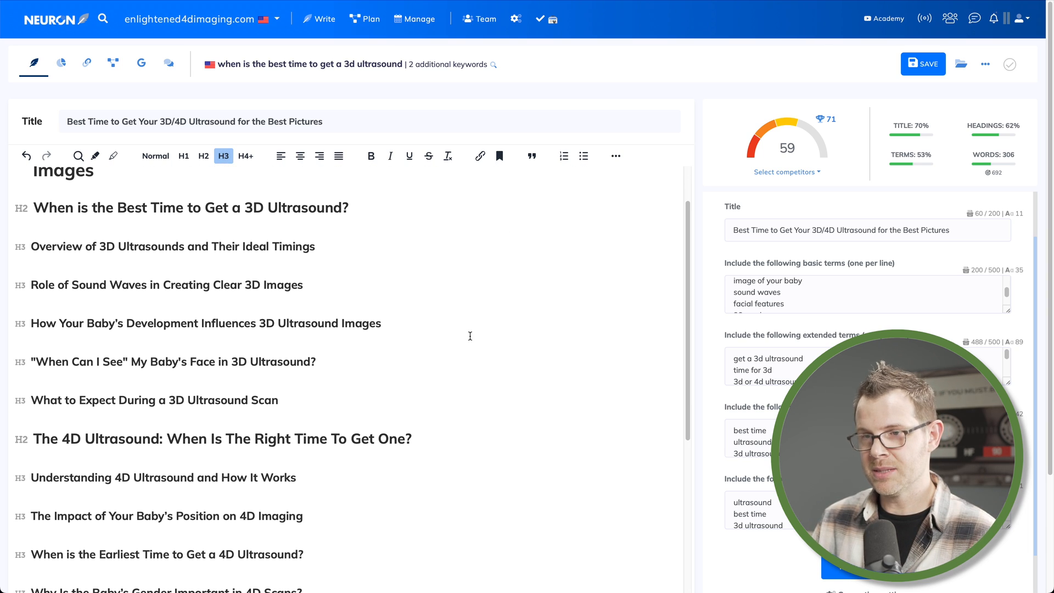
scroll(470, 336, down, 1)
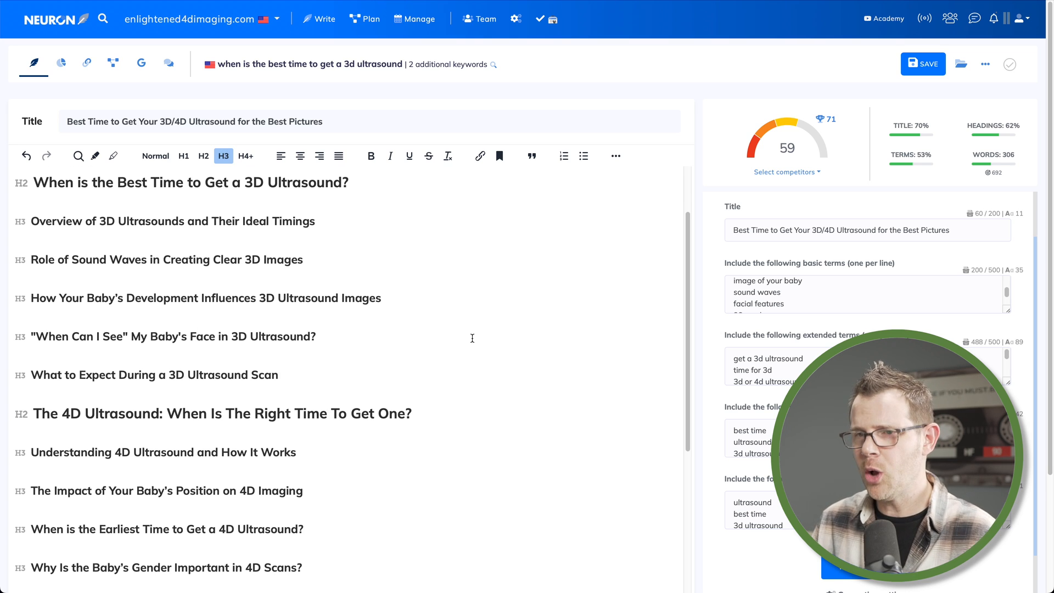
scroll(472, 338, down, 10)
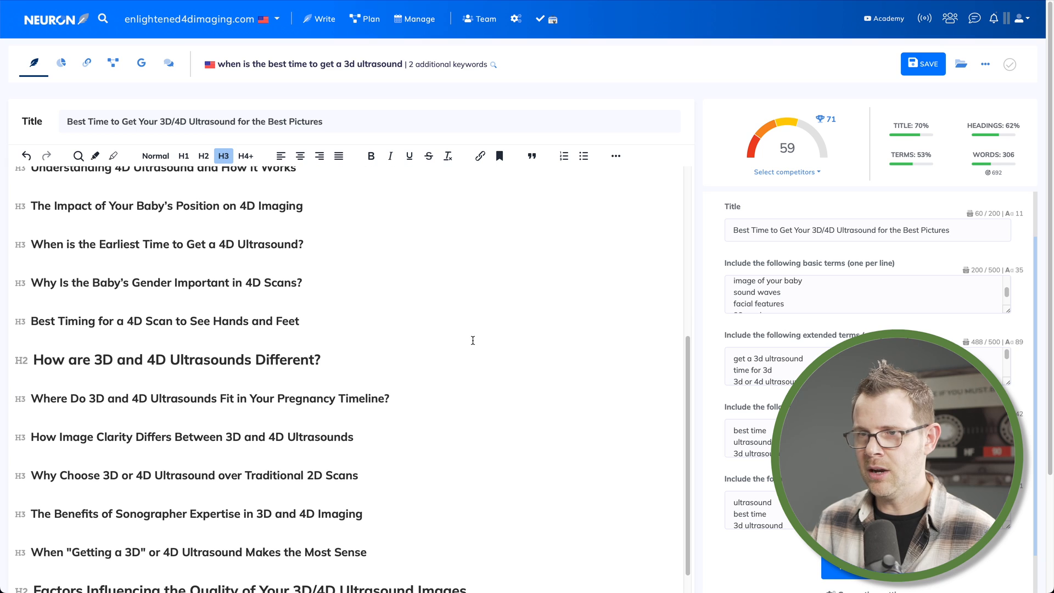
scroll(430, 423, down, 3)
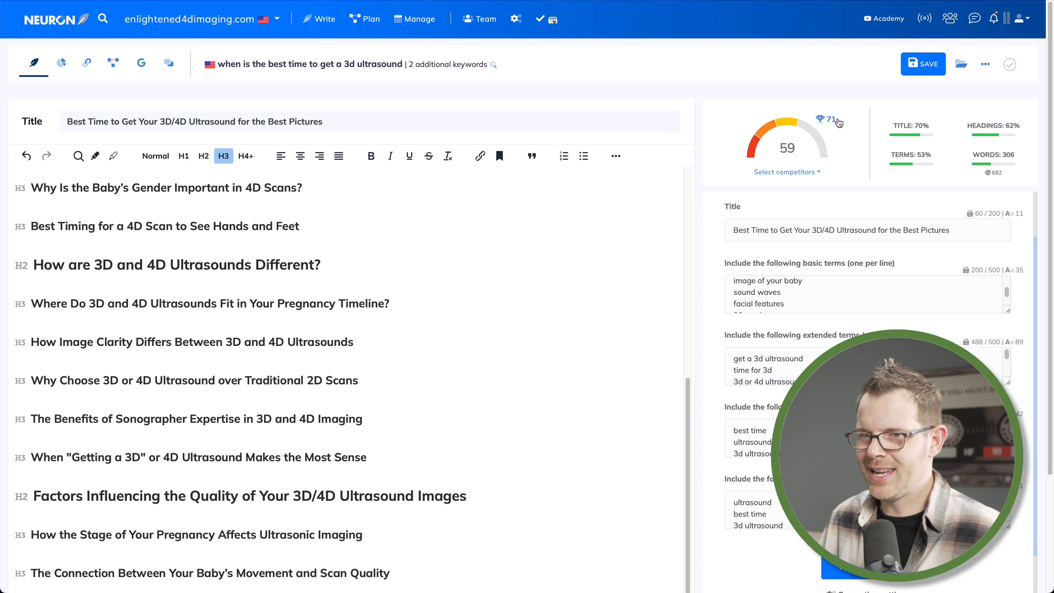
scroll(418, 409, up, 8)
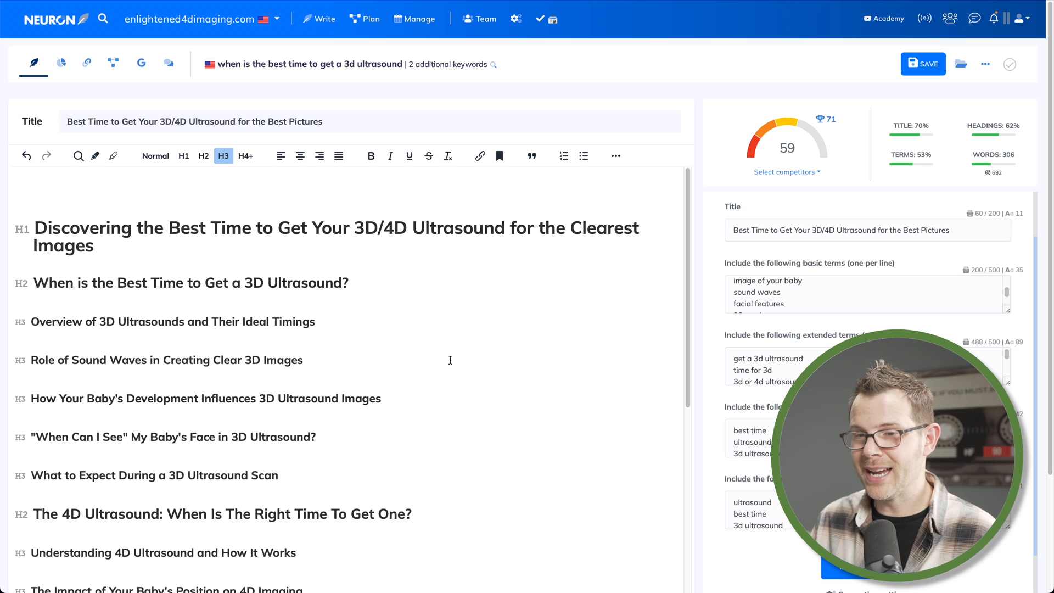
Insert empty paragraphs below the H1 heading and below the first H2 heading
click(381, 285)
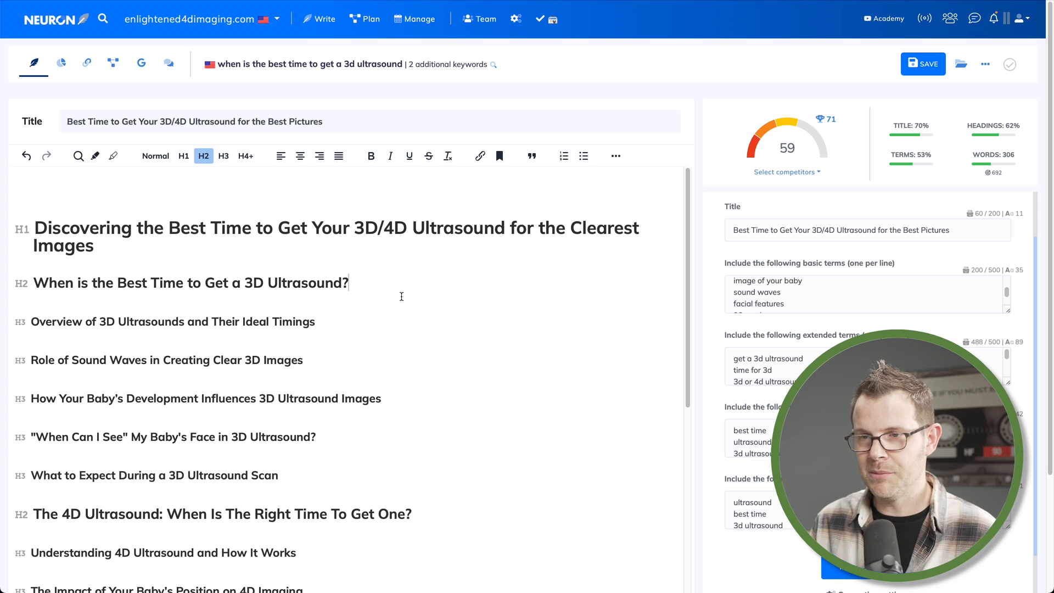
key(Return)
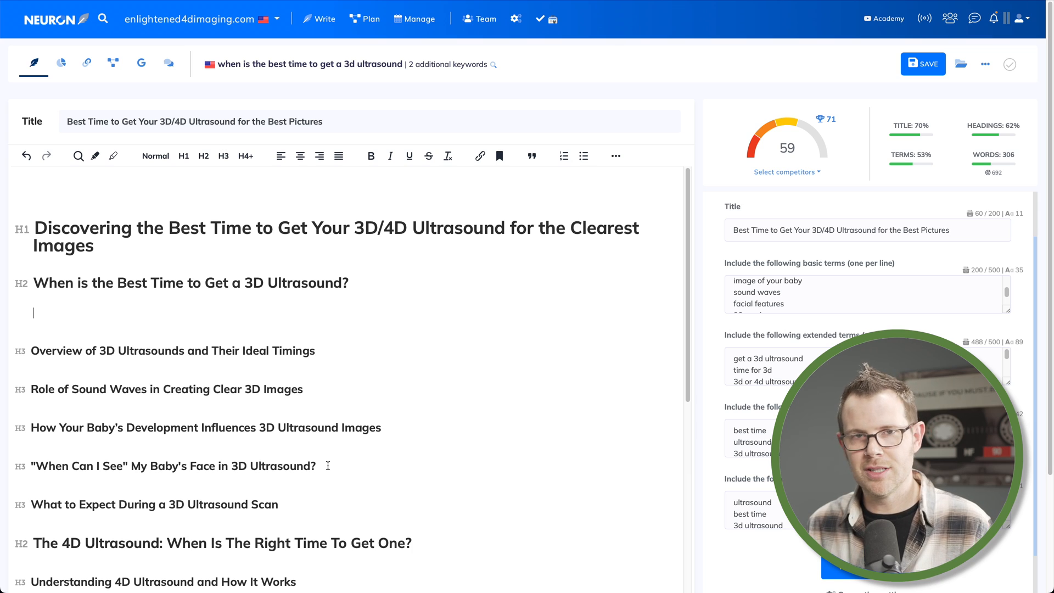
drag(327, 466, 31, 465)
click(227, 260)
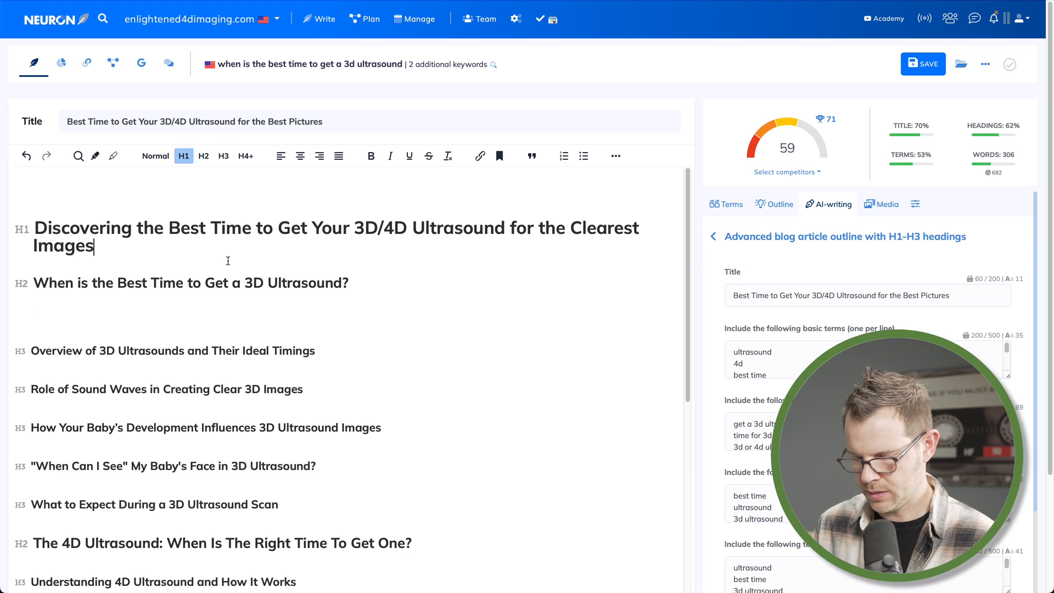
key(Return)
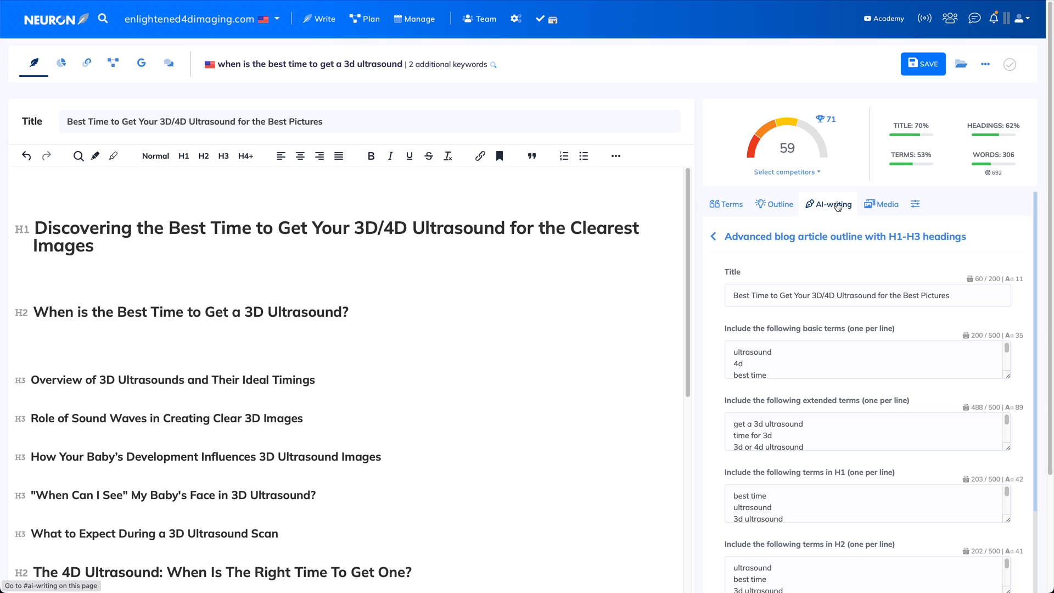
Open the Article intro AI template and paste the H1 text as its main keyword or title
click(712, 237)
scroll(932, 391, down, 7)
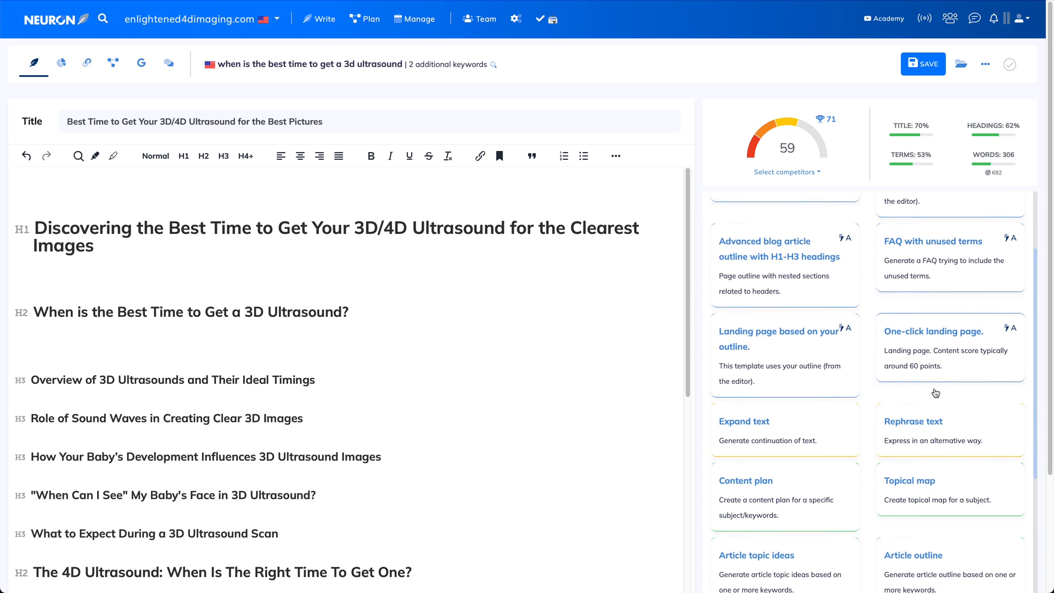
scroll(935, 392, down, 3)
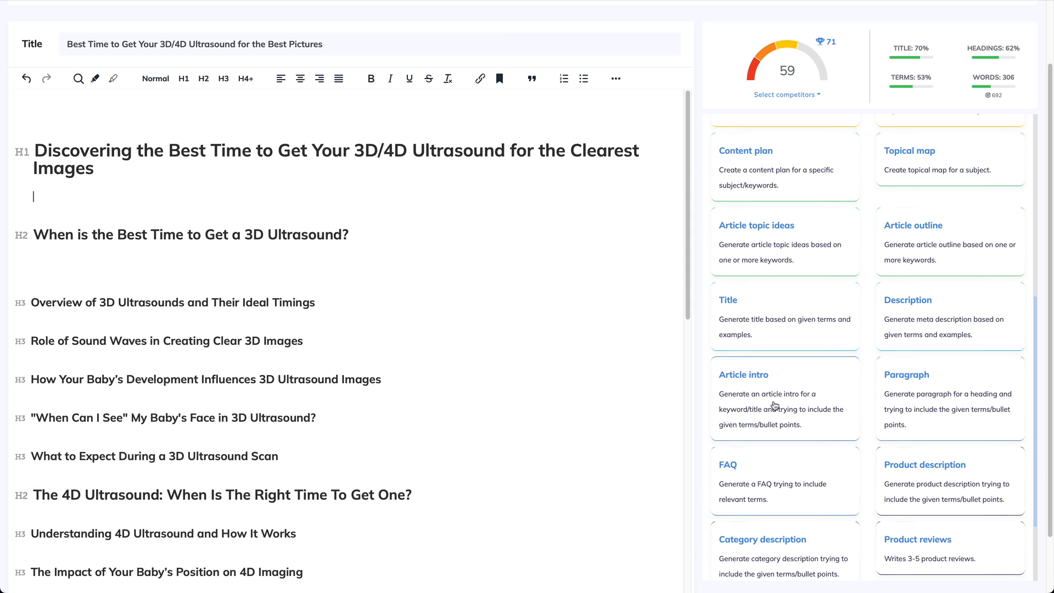
click(775, 405)
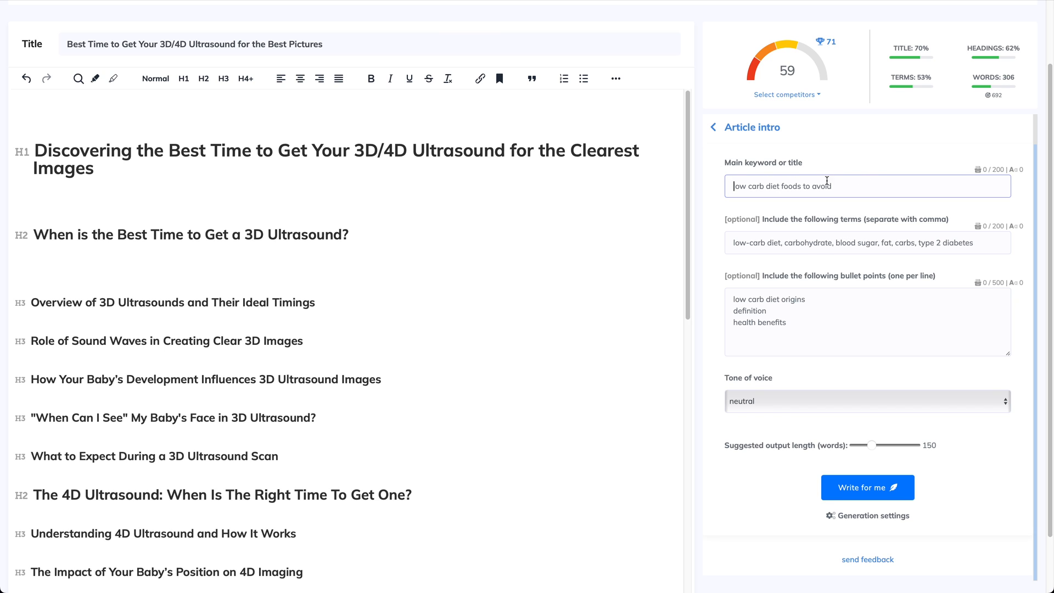
triple_click(126, 165)
key(ctrl+c)
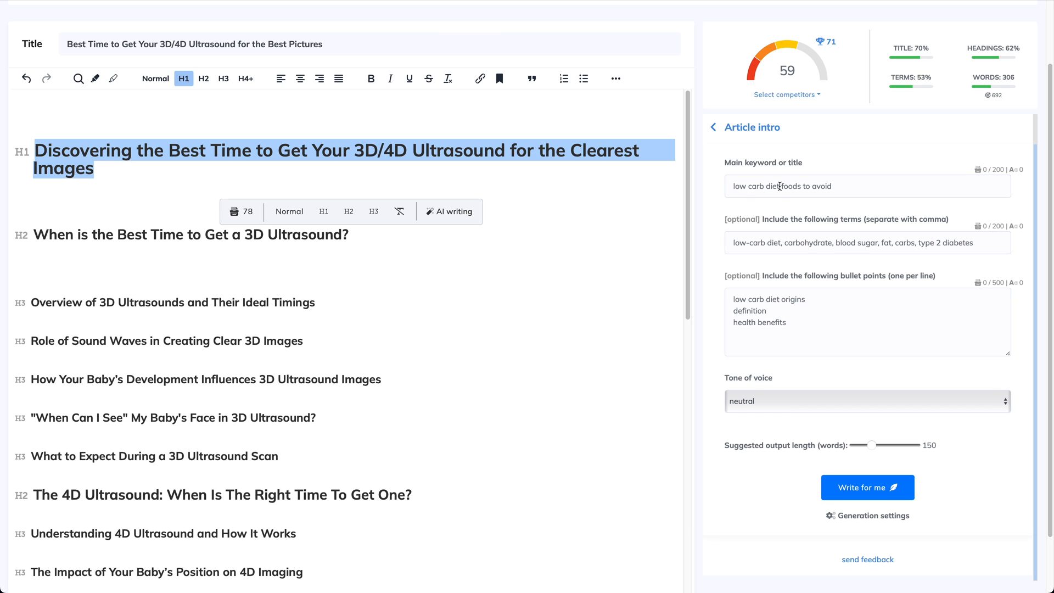
click(780, 187)
key(ctrl+v)
click(41, 196)
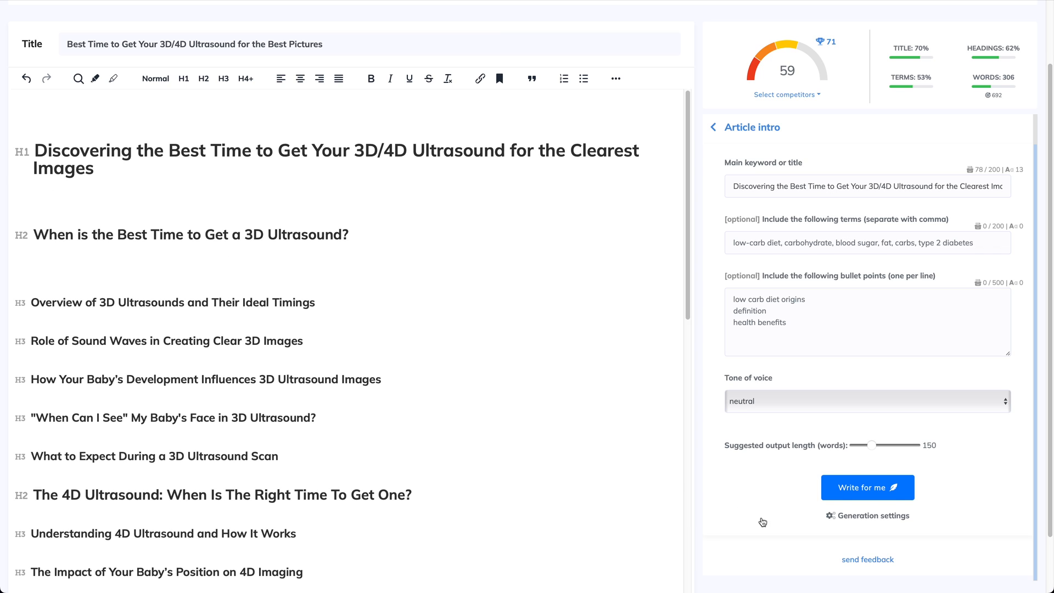
Generate the article intro with a suggested output length of 206 words using the GPT-4 model
drag(870, 446, 882, 444)
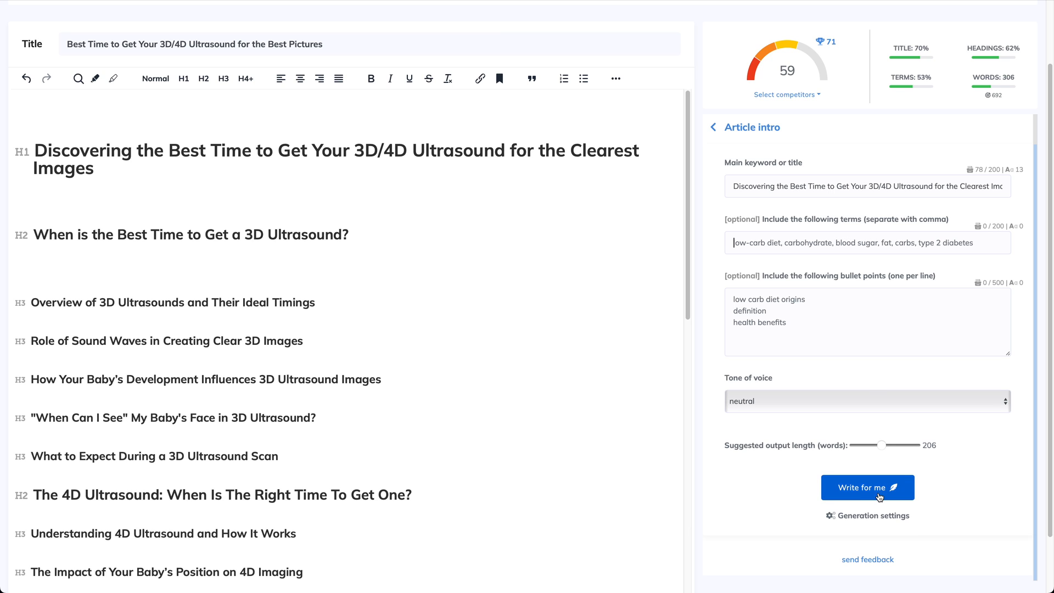
click(865, 517)
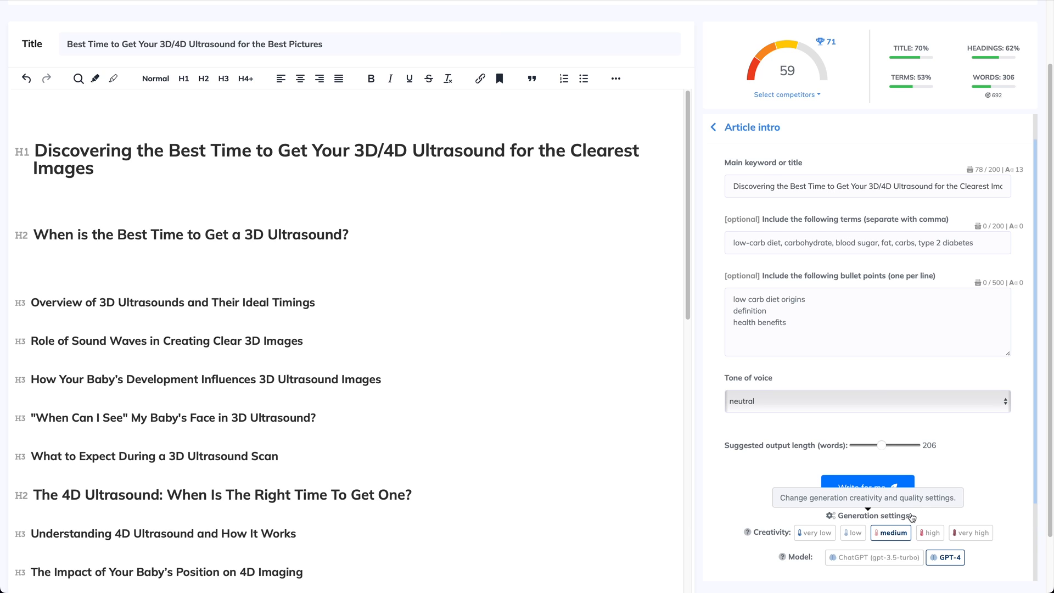
scroll(911, 517, down, 2)
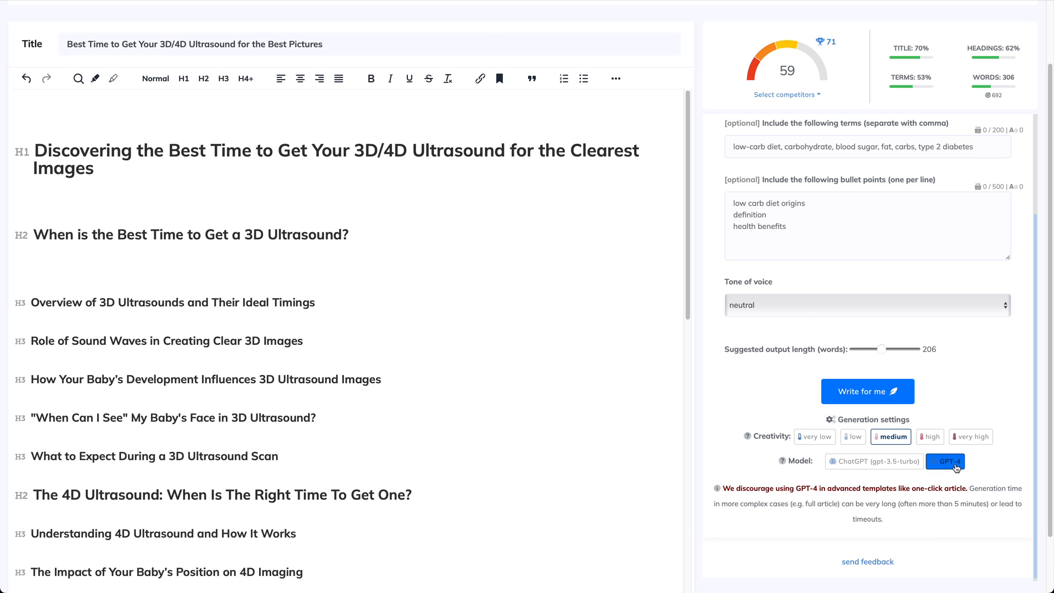
click(879, 396)
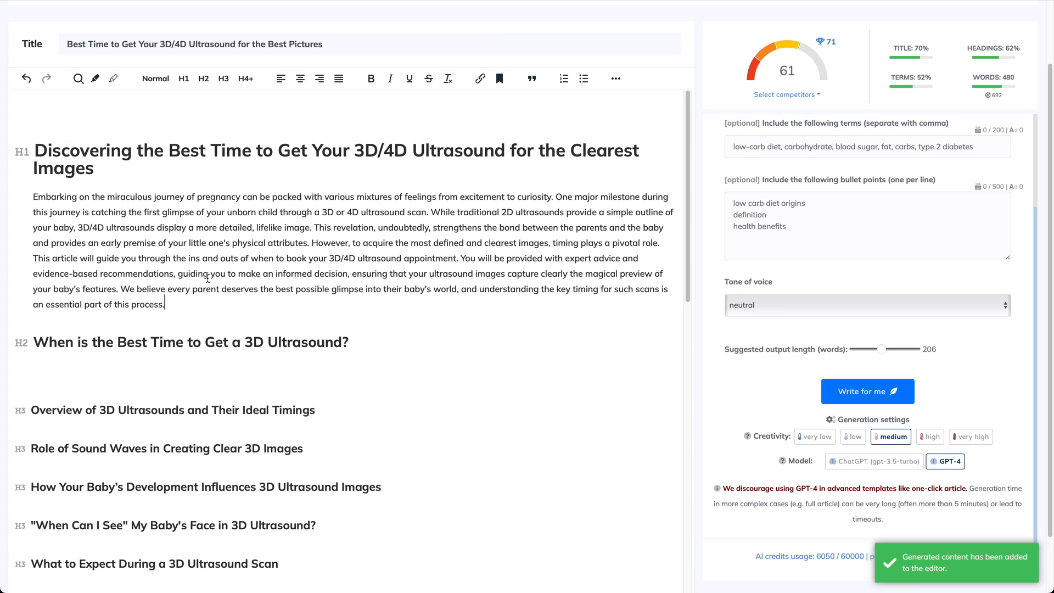
Select sentences of the generated intro to open the inline AI writing tools on them
drag(191, 306, 34, 196)
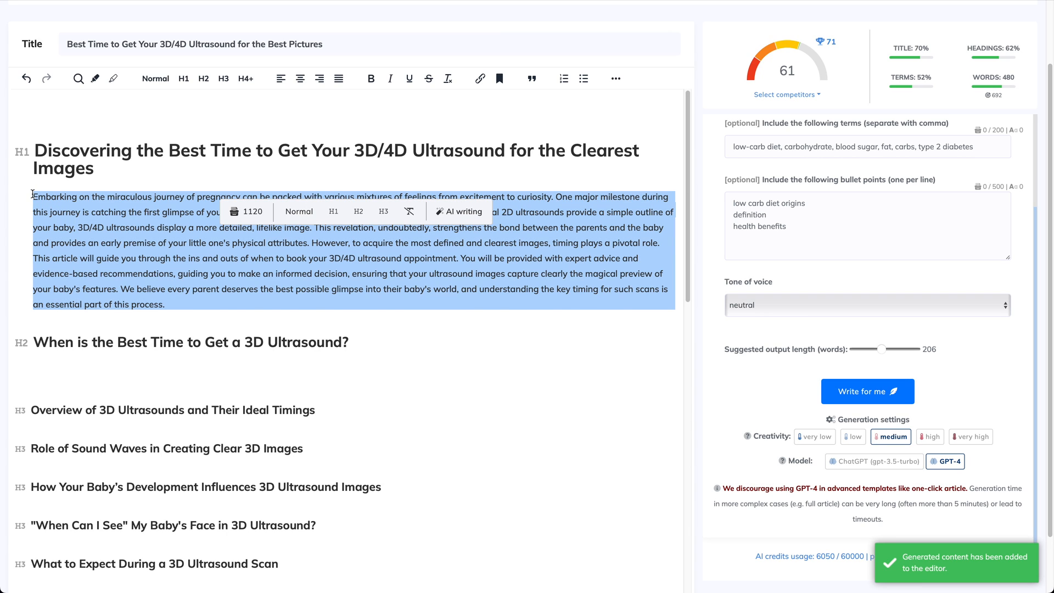
click(168, 289)
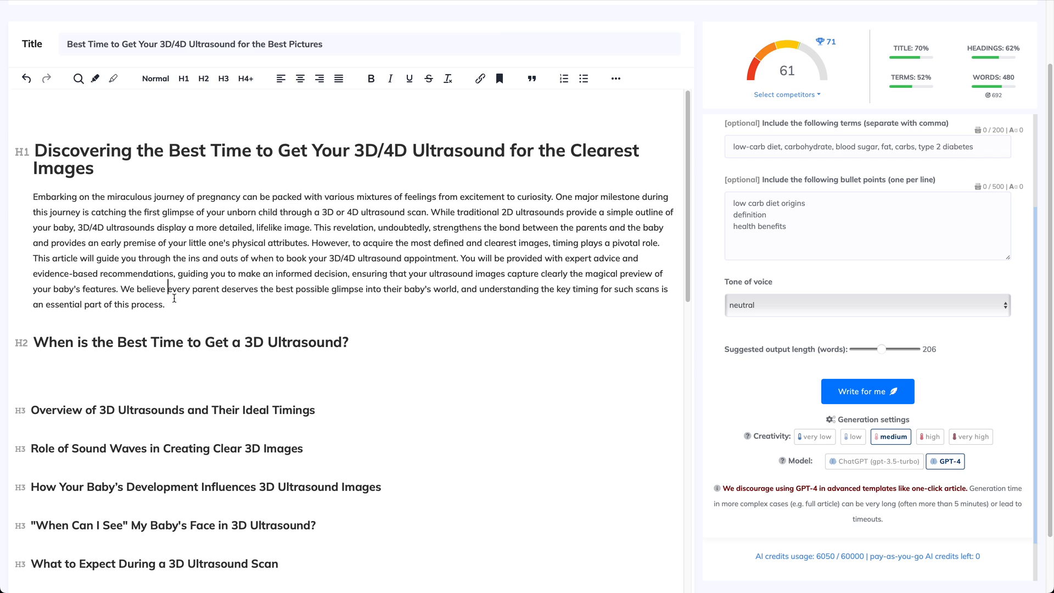
drag(123, 288, 230, 321)
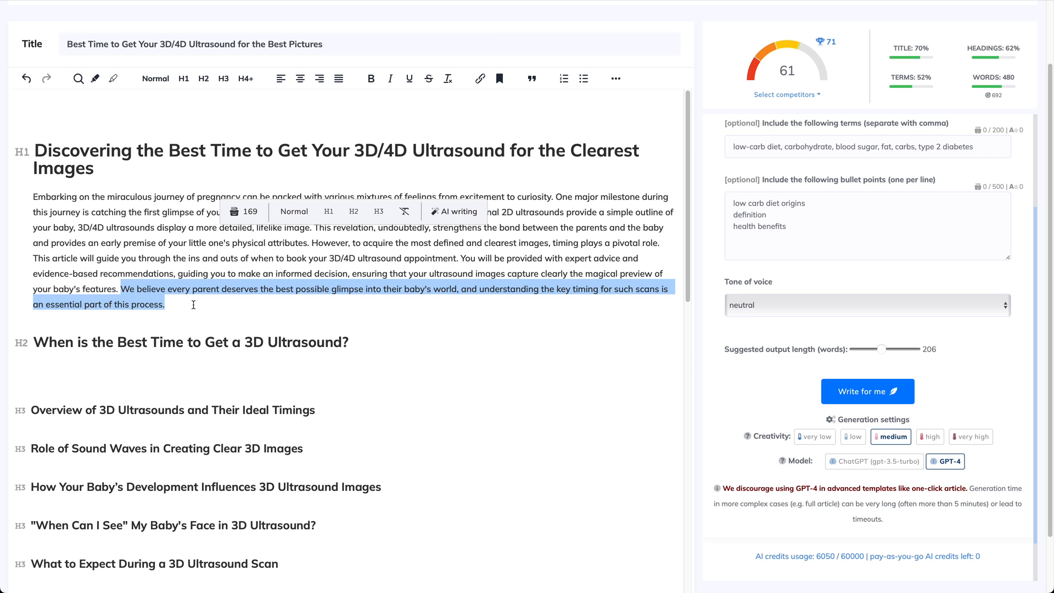
click(461, 213)
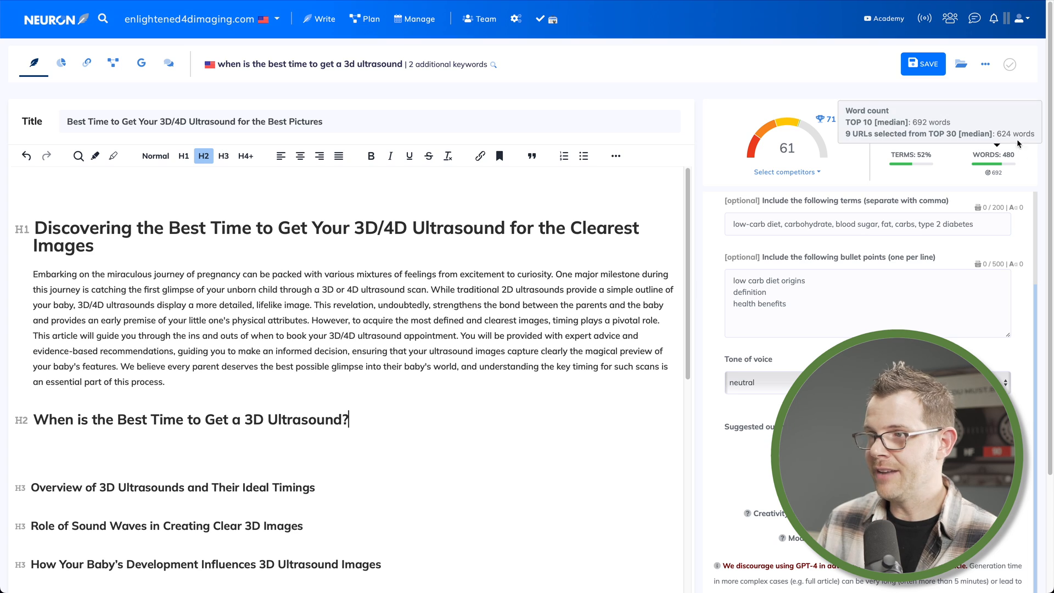
Scroll through the article to review the intro and outline headings against the word count targets
mouse_move(1033, 163)
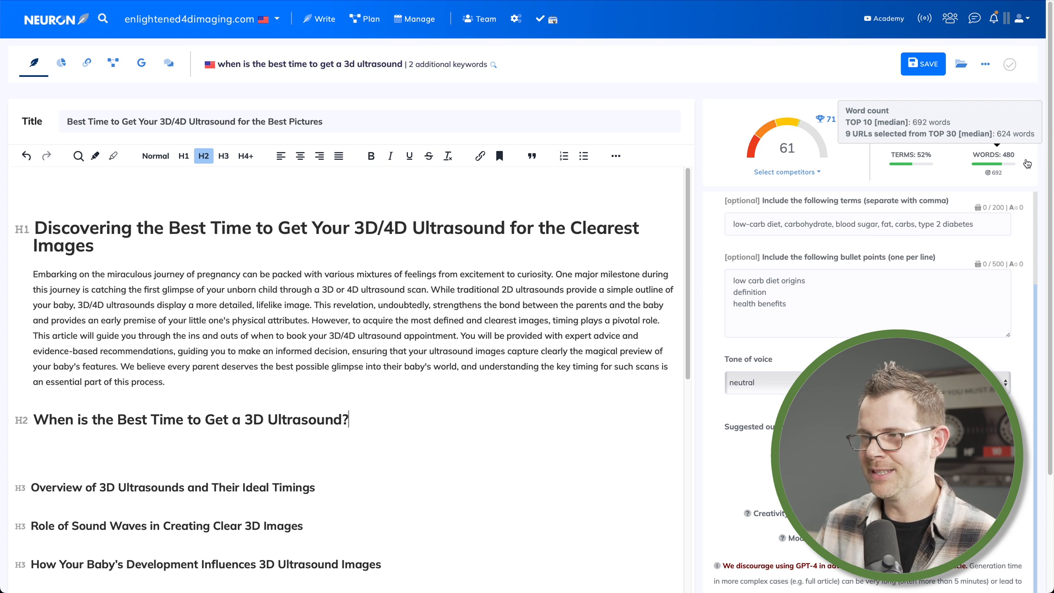
scroll(483, 413, down, 7)
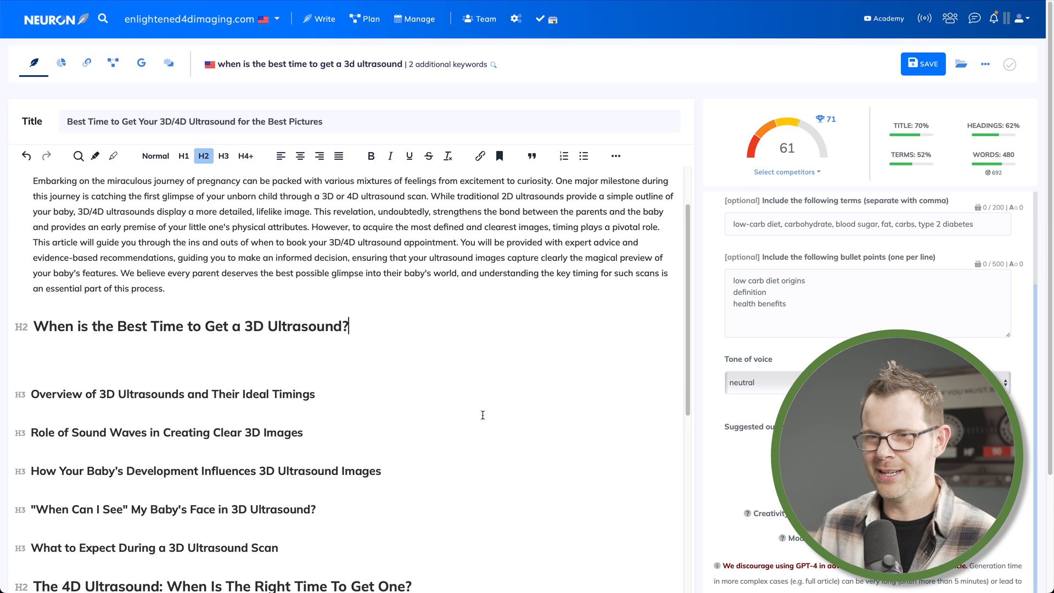
scroll(484, 415, down, 4)
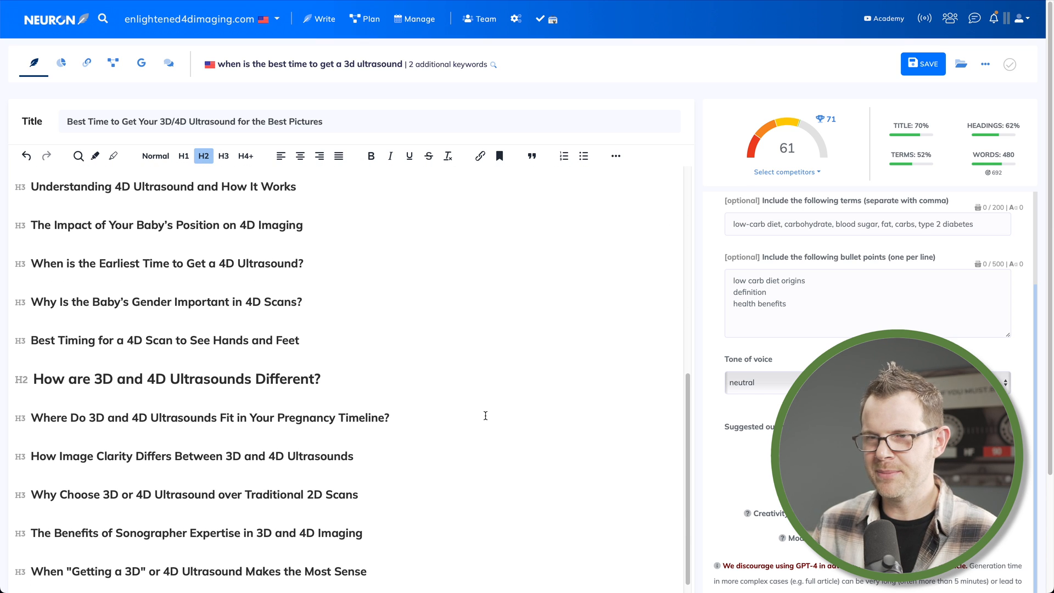
scroll(489, 416, down, 3)
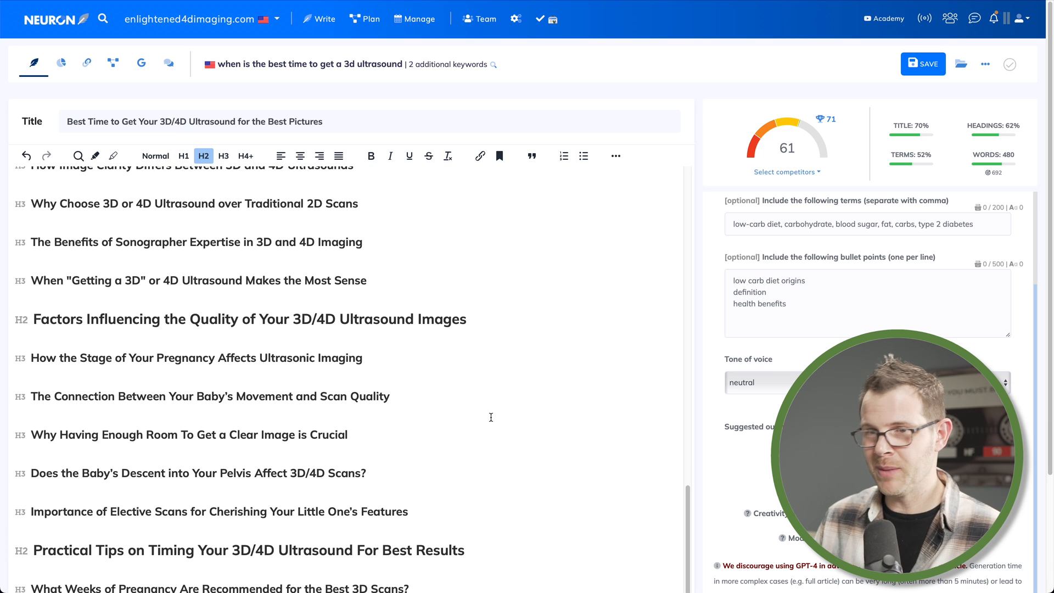
scroll(490, 417, down, 1)
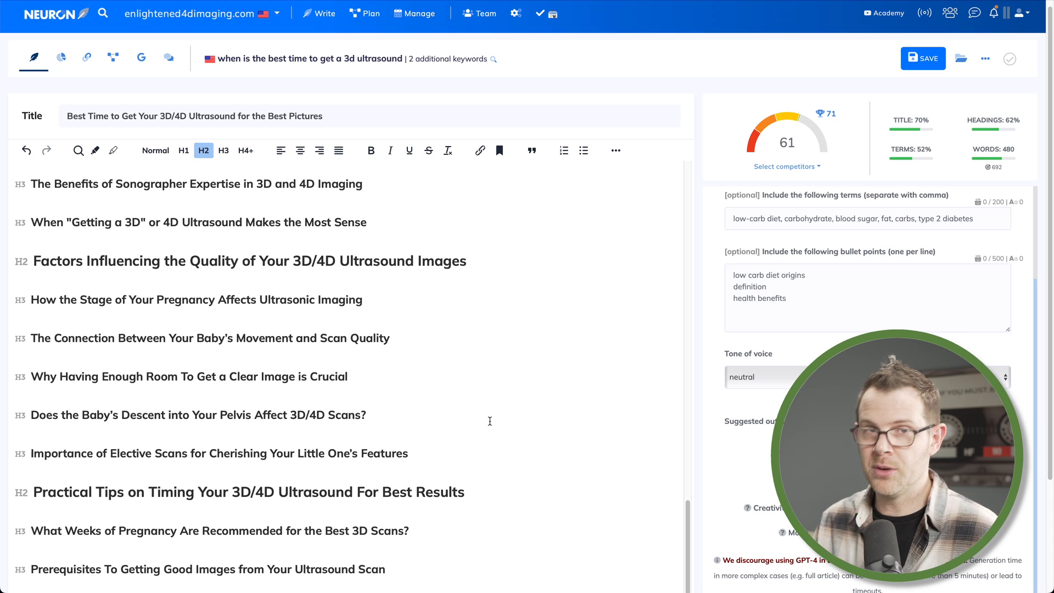
scroll(490, 424, up, 15)
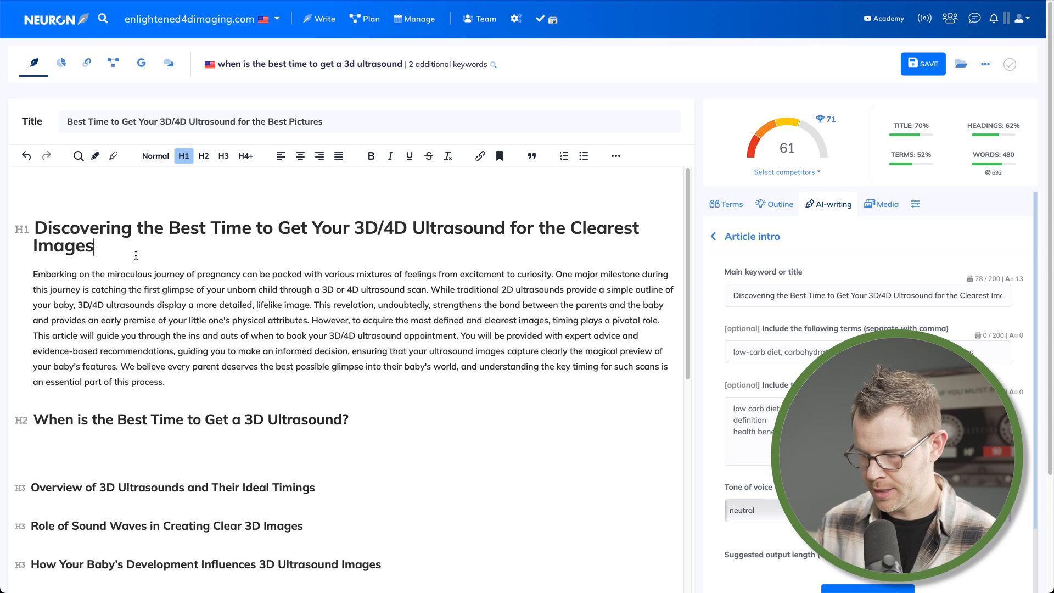
Add an empty line below the H1 and search the stock images for "expecting mom"
key(Return)
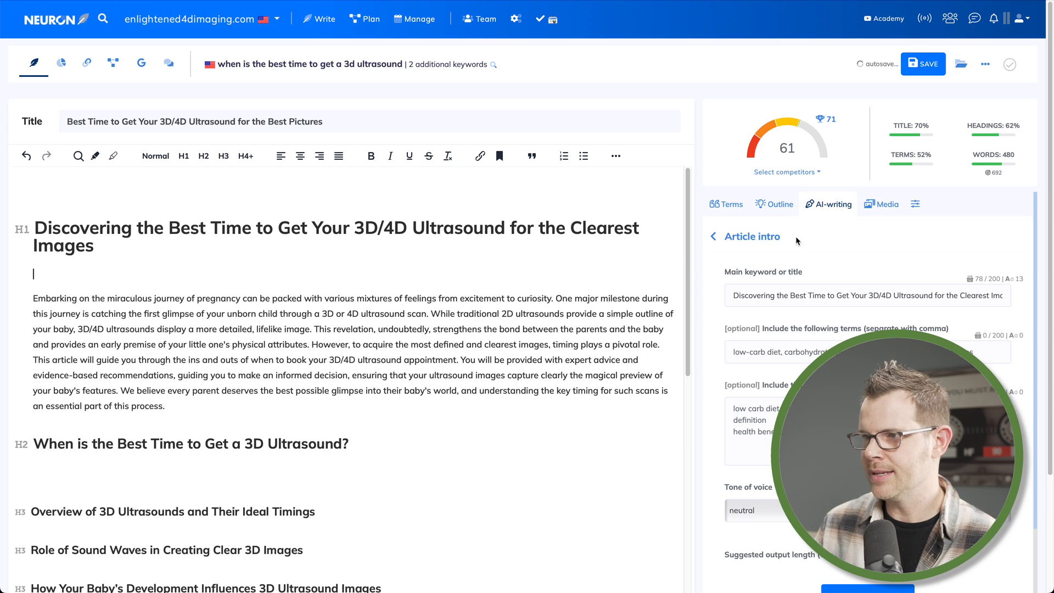
click(888, 206)
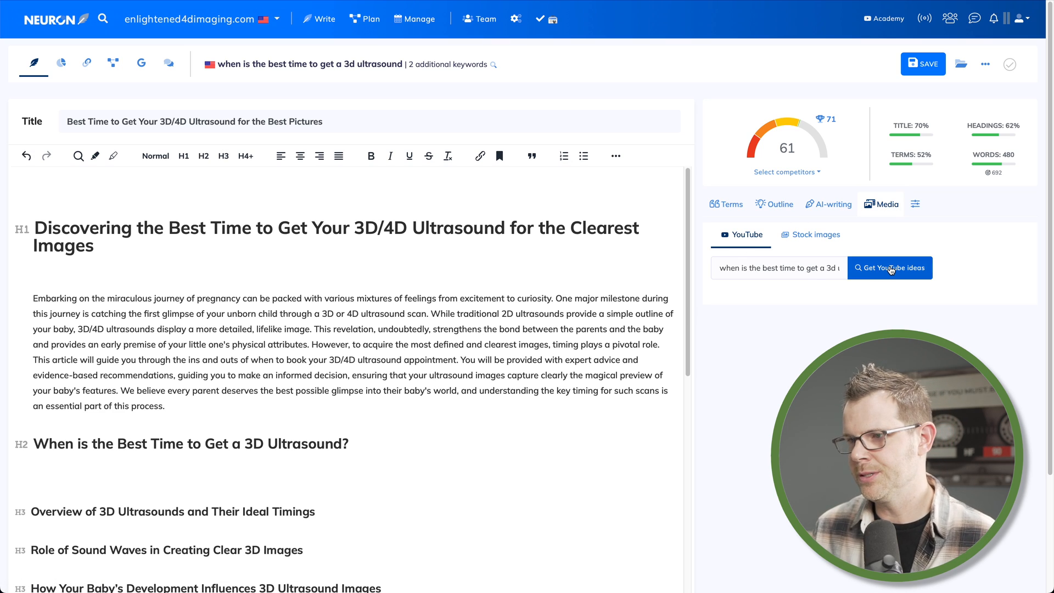
click(823, 237)
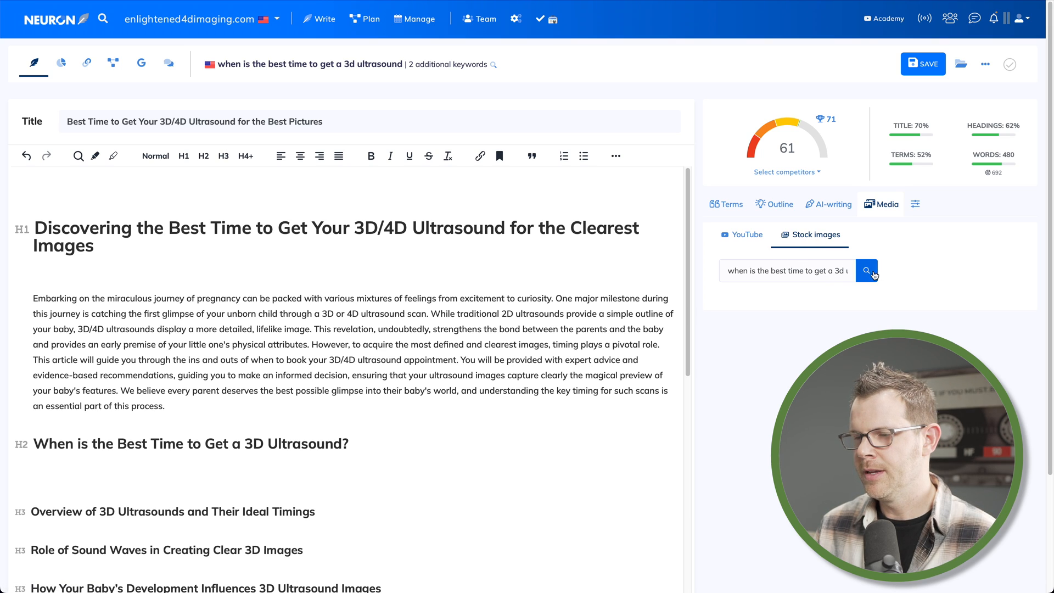
click(760, 271)
triple_click(760, 271)
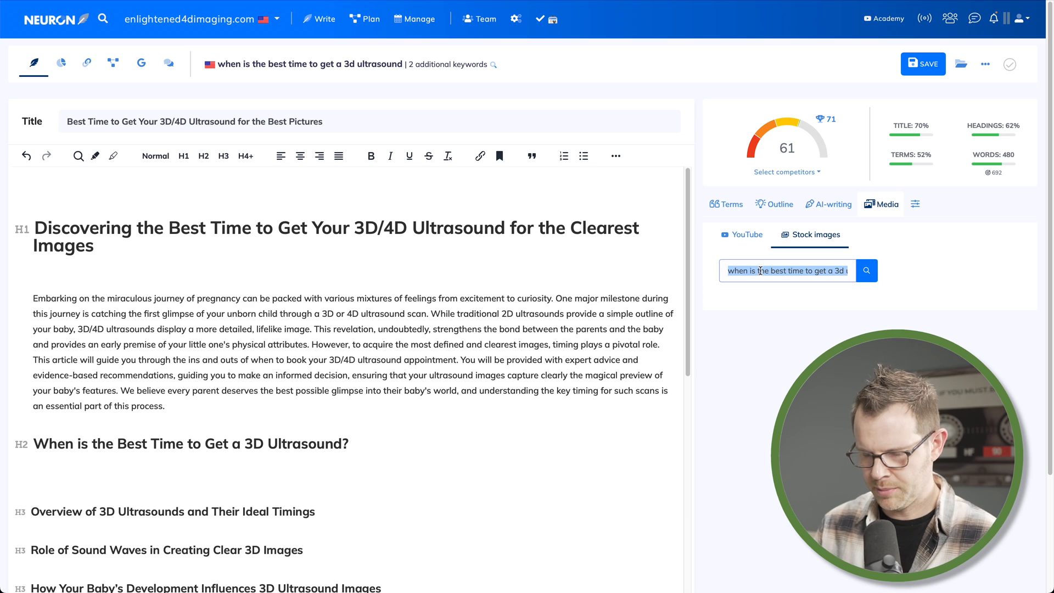
text(expec)
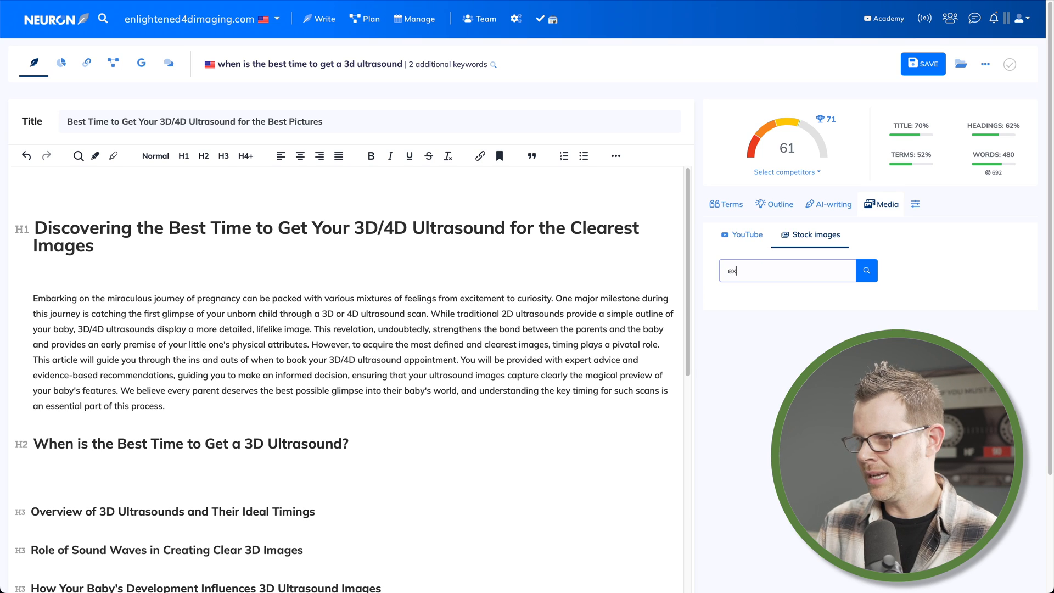
text(ting mom)
click(866, 270)
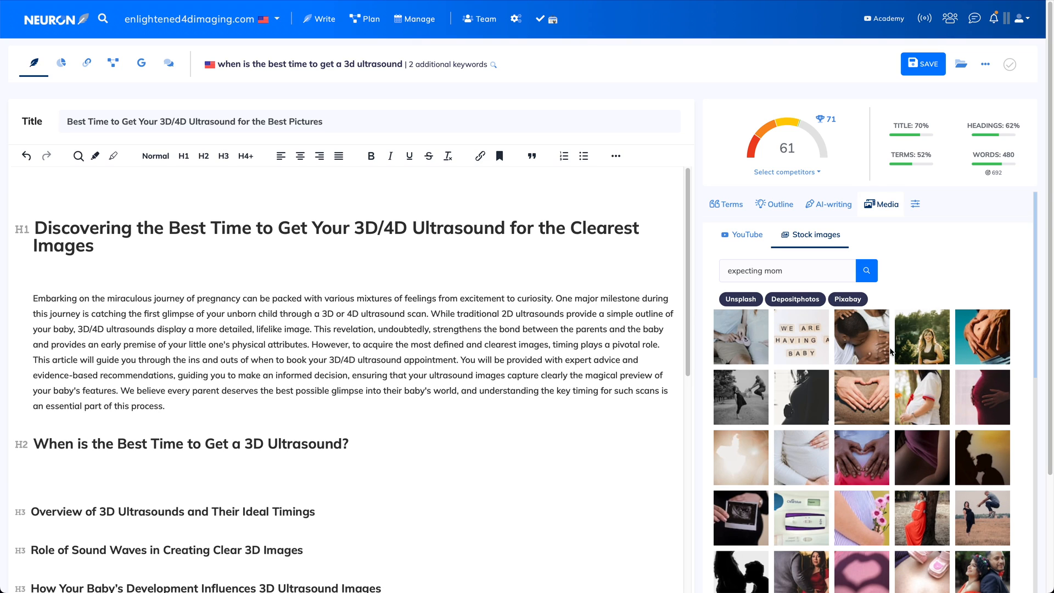
Preview the details of a couple of stock image results
click(873, 384)
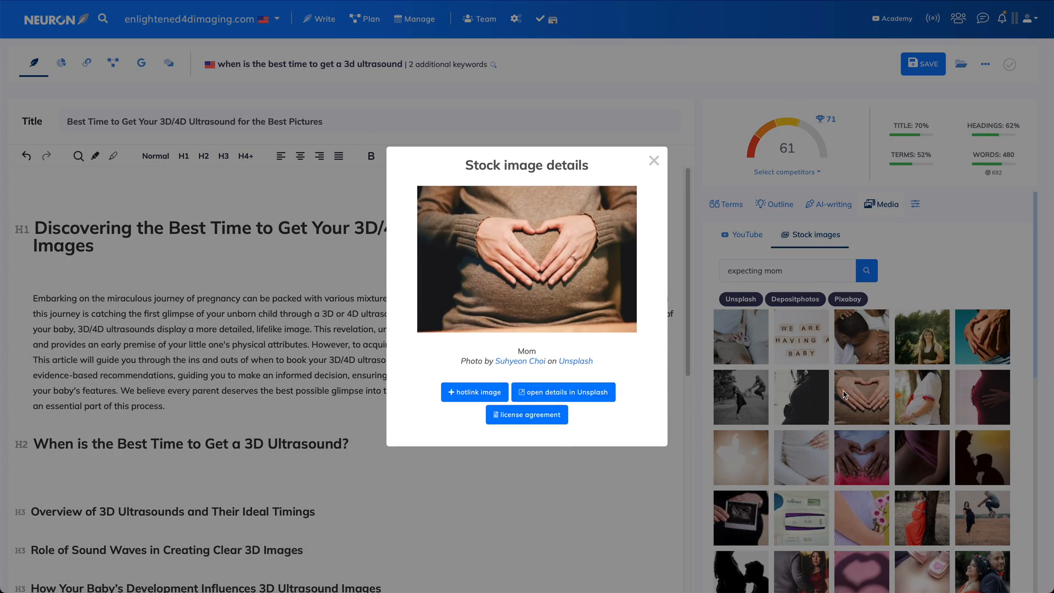
click(654, 161)
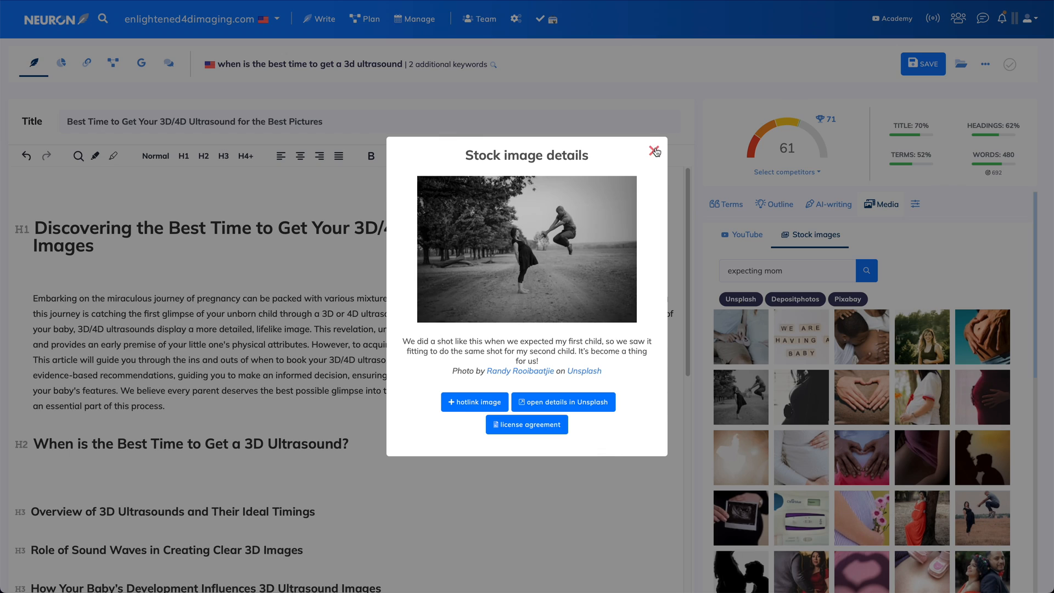
click(654, 150)
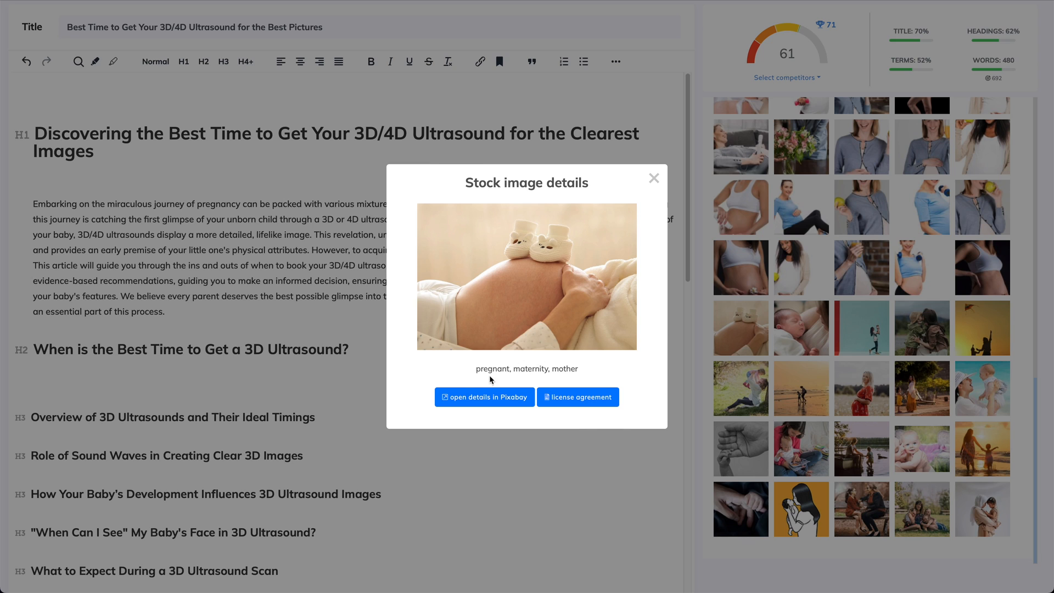
click(511, 398)
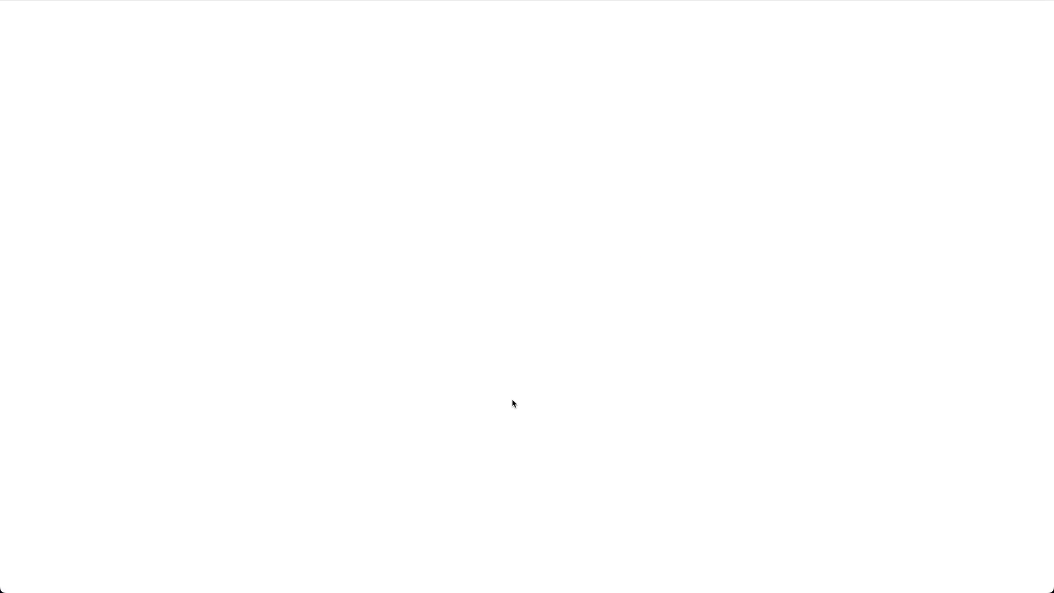
click(960, 93)
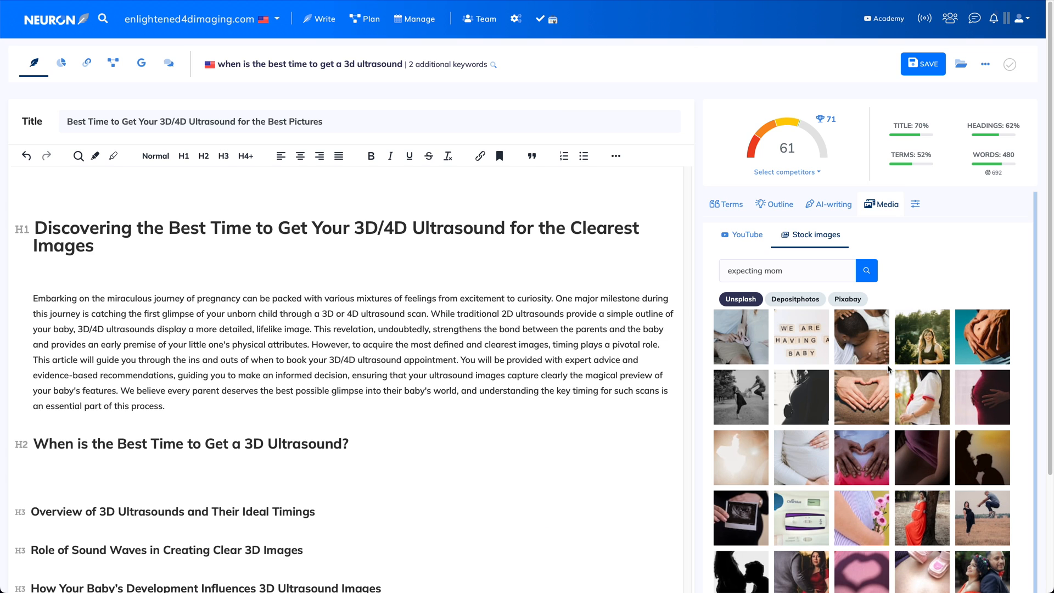
Hotlink the Unsplash pregnancy image below the H1 with alt text "pregnant belly making a heart with hands" and title "an expecting belly"
click(980, 325)
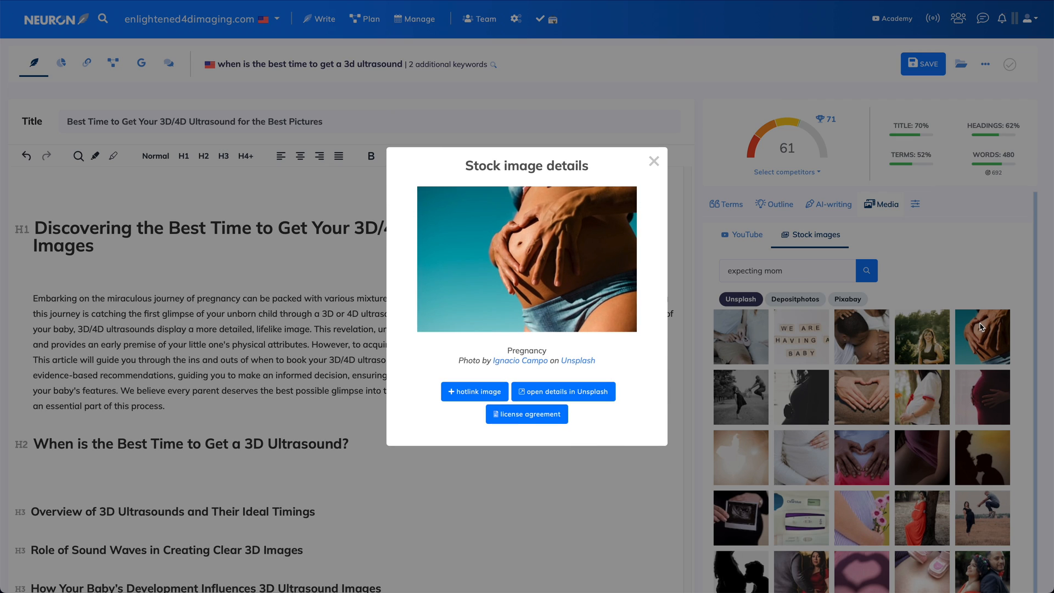
click(479, 393)
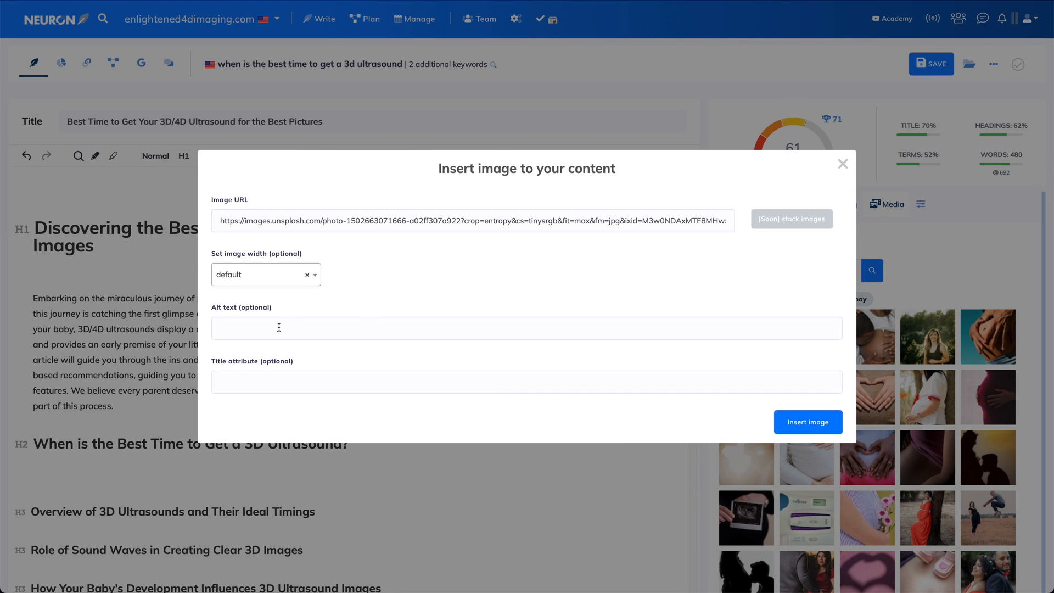
click(278, 327)
text(pregnant belly making a heart with hands)
click(276, 390)
text(an expecting belly)
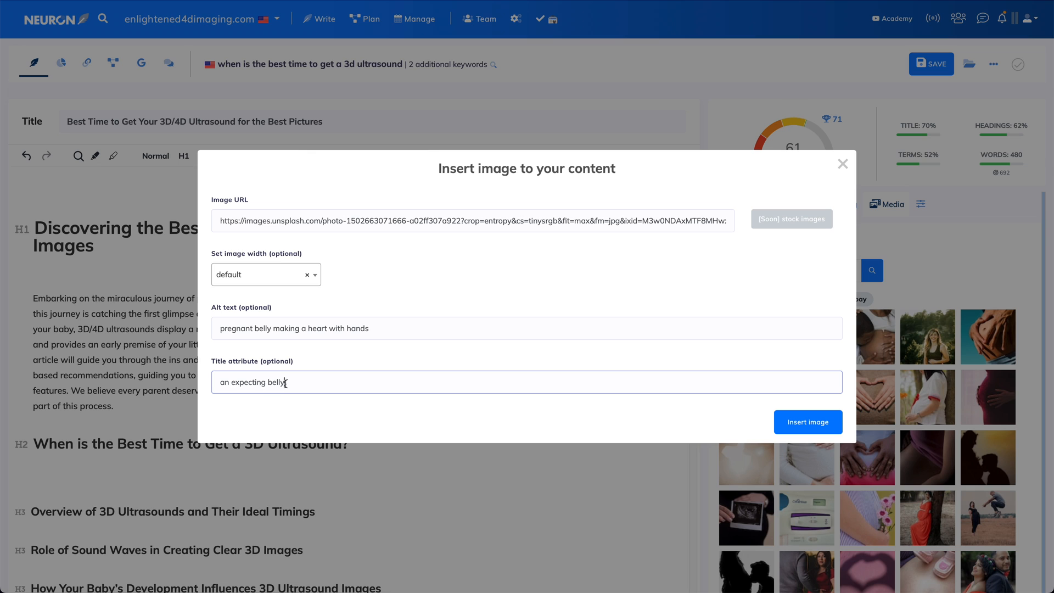
click(817, 421)
Set the article's target URL to /best-time-3d-4d-ultrasound and open it
scroll(541, 440, down, 3)
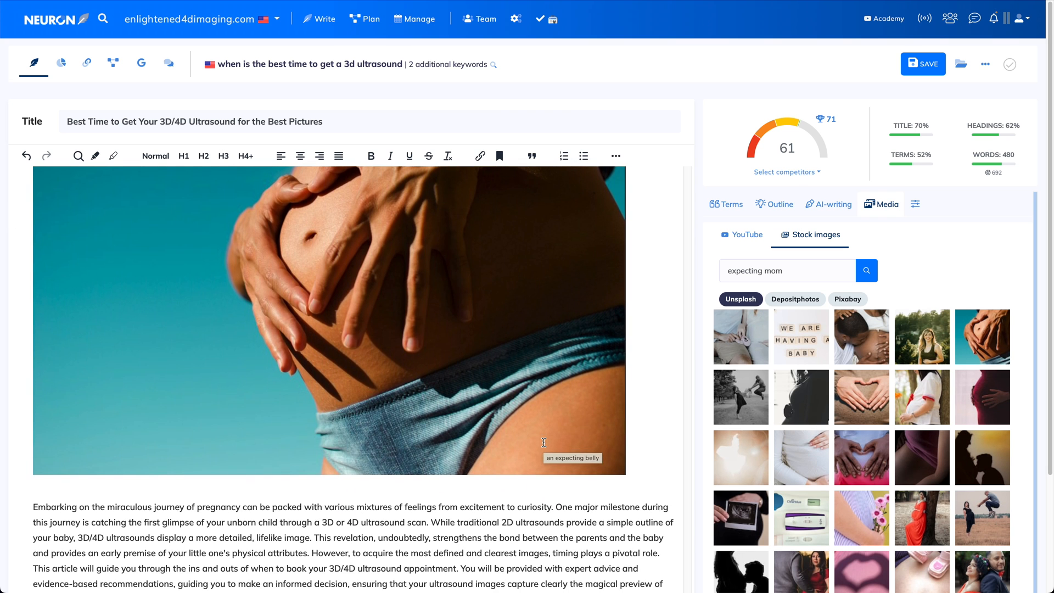
scroll(544, 441, down, 3)
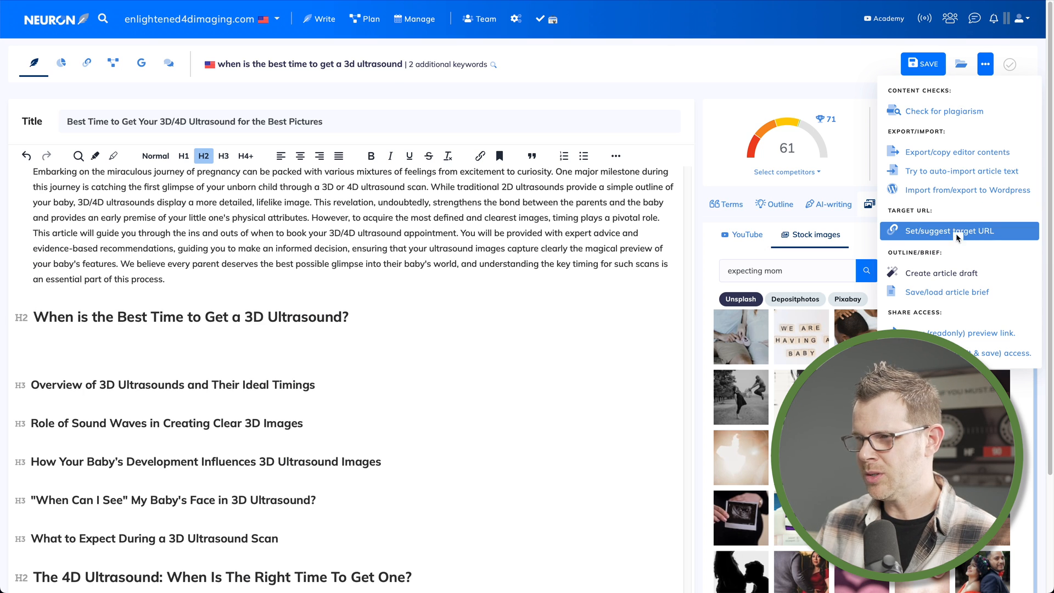
click(961, 237)
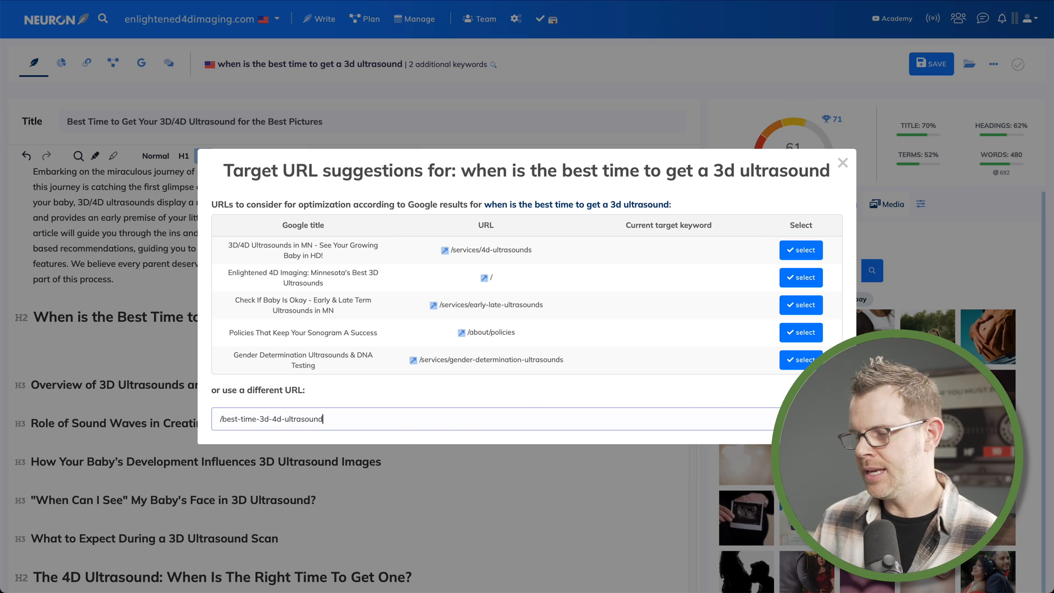
key(Return)
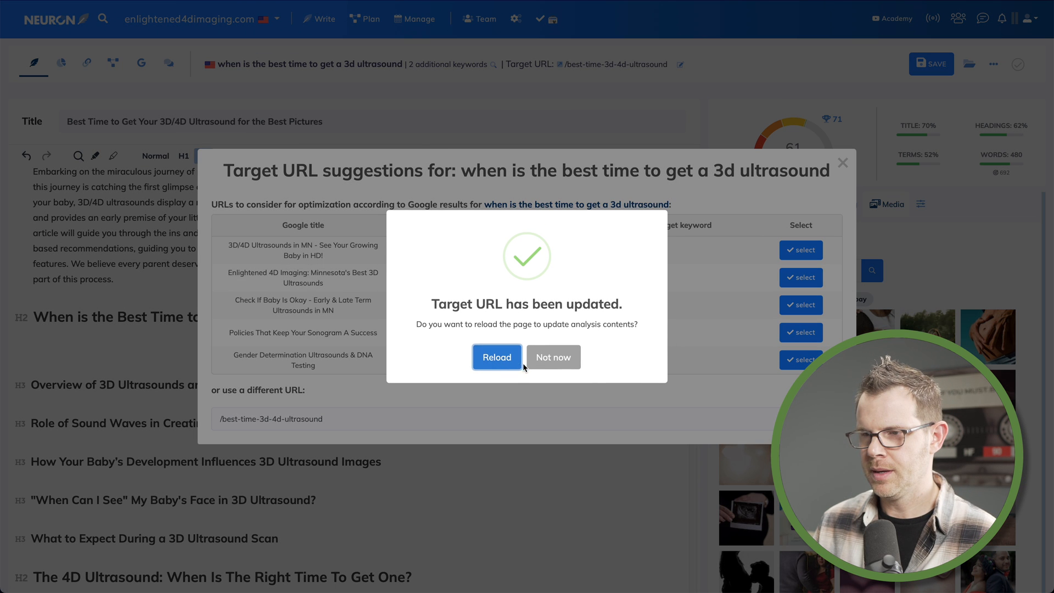
click(553, 359)
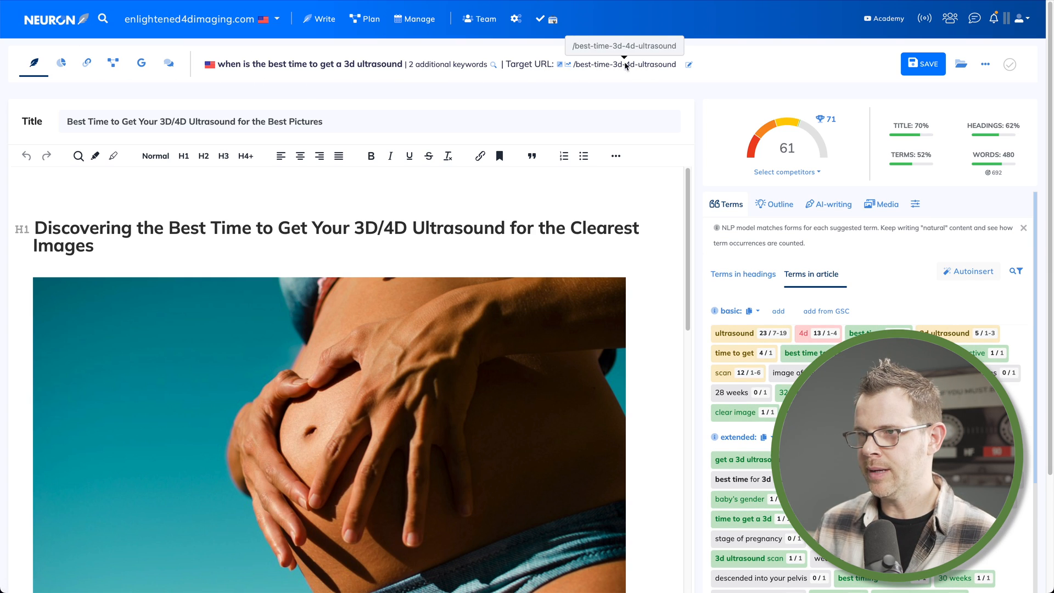
click(568, 66)
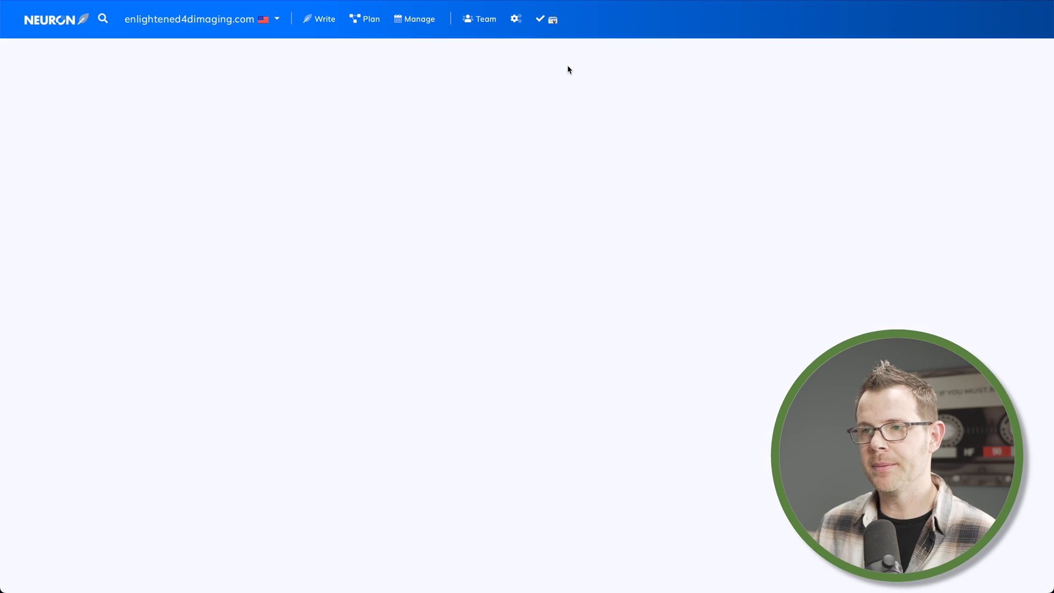
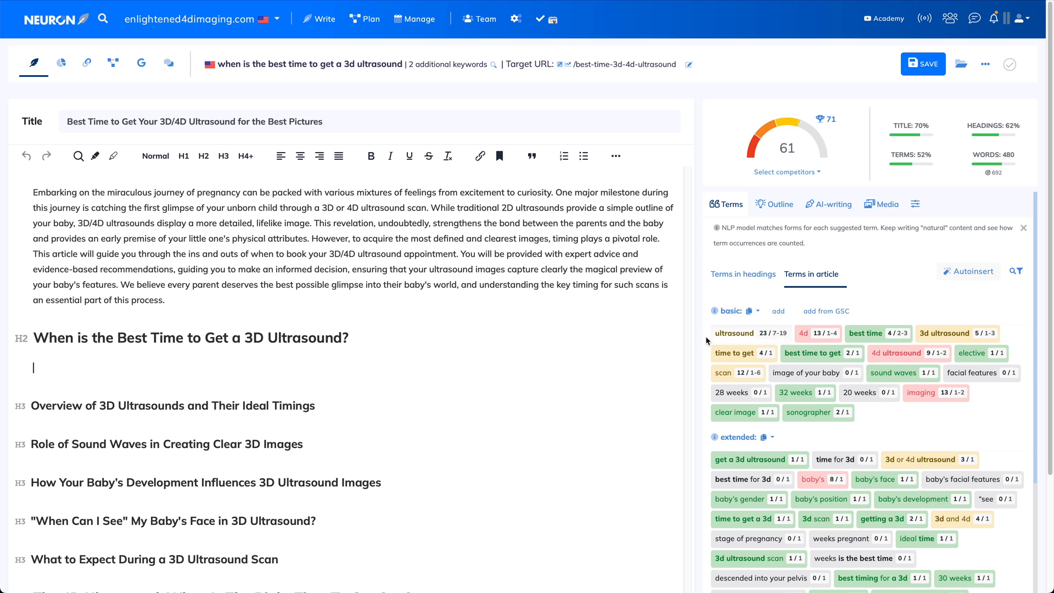
Exclude the term "descended into your pelvis" from the suggested terms
scroll(698, 356, down, 1)
scroll(698, 371, down, 3)
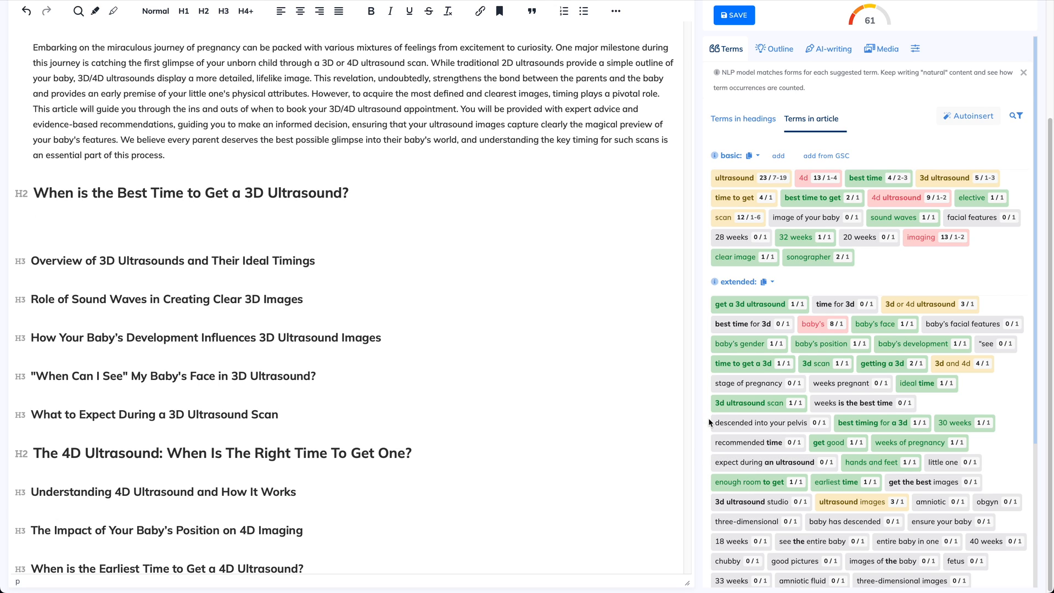
click(799, 424)
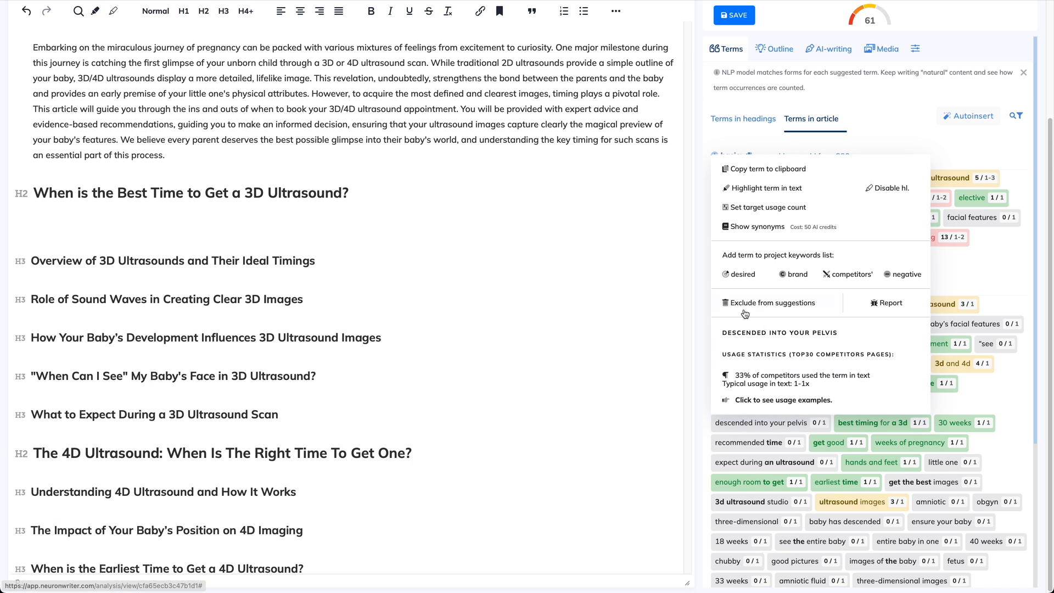
click(795, 305)
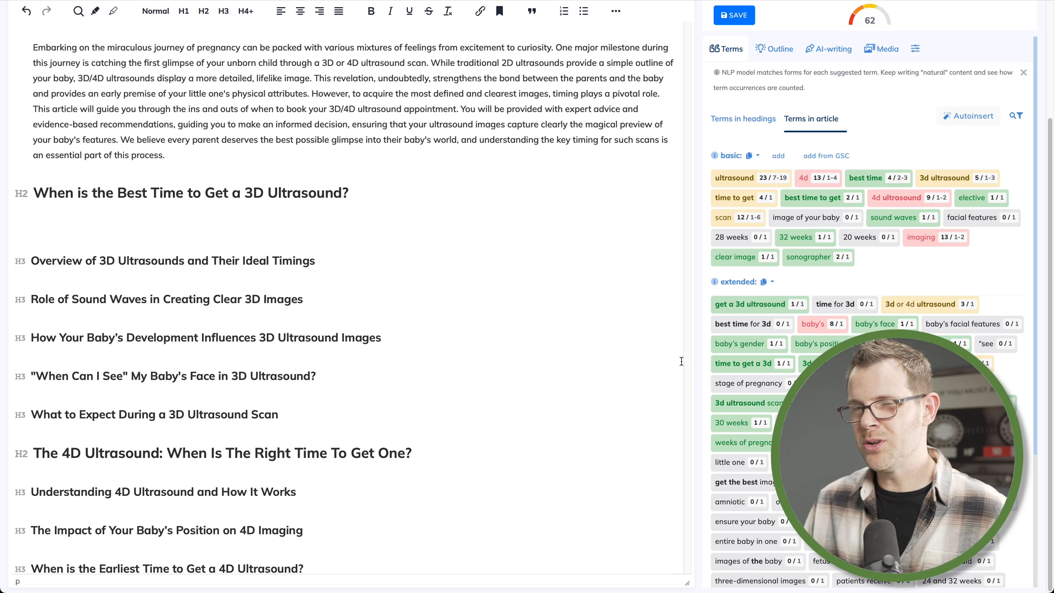
Run Autoinsert from the Terms list to get AI suggestions for boosting the content score
scroll(681, 361, up, 3)
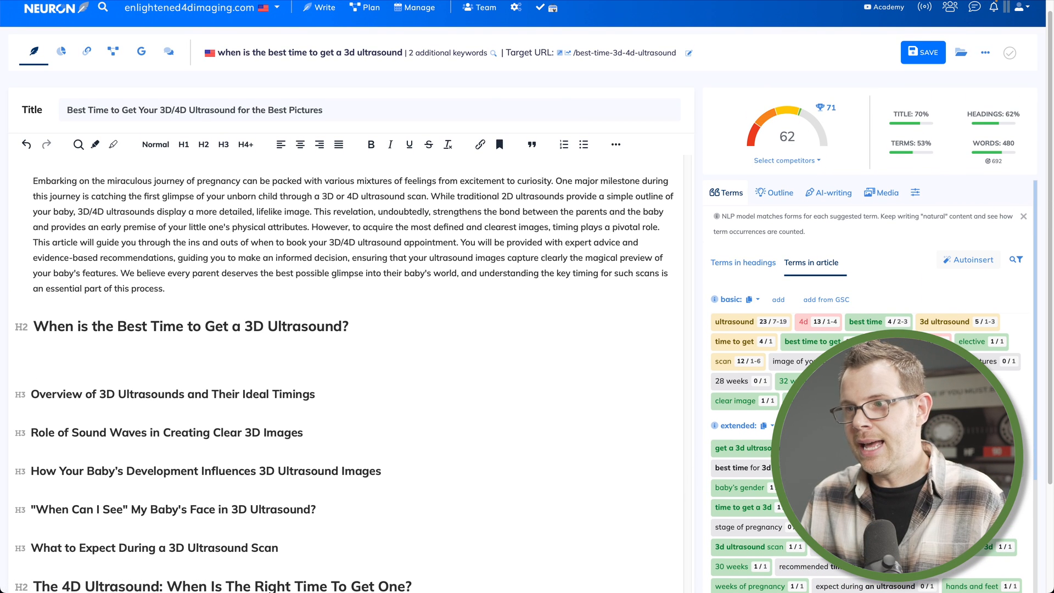
scroll(867, 384, down, 5)
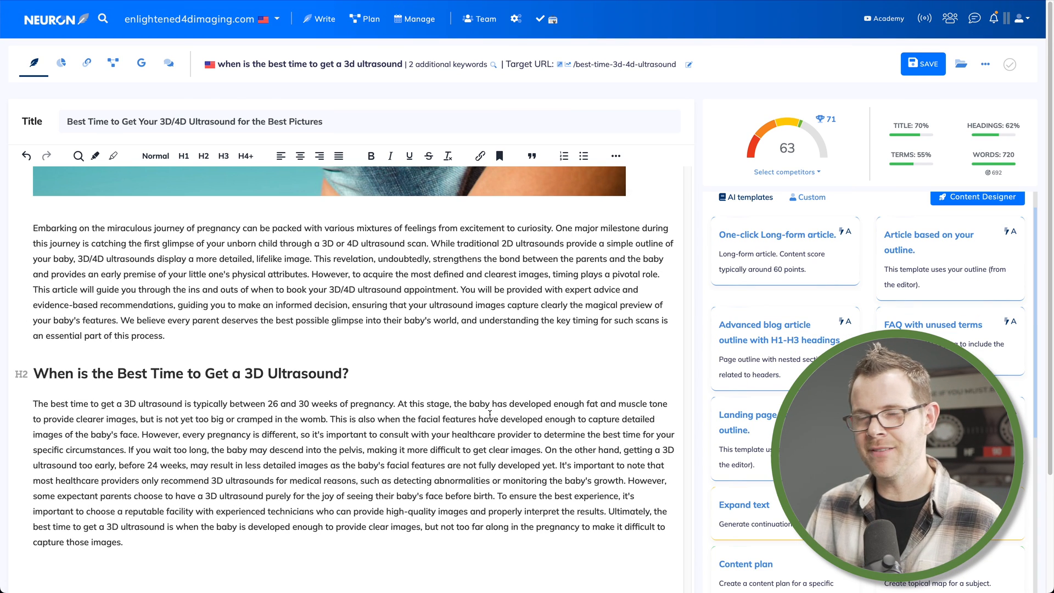
scroll(721, 220, up, 1)
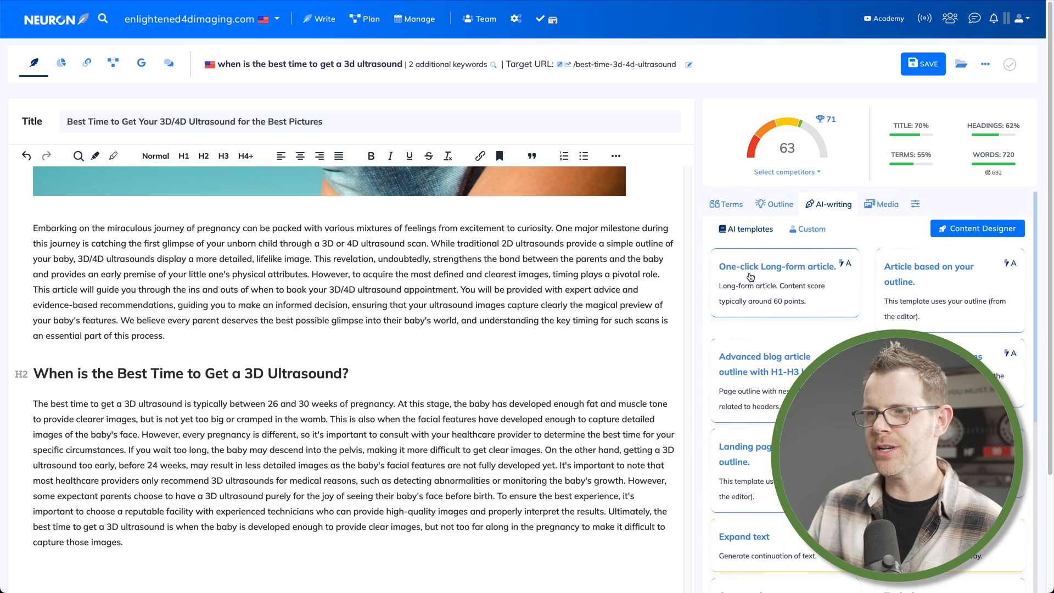
click(721, 208)
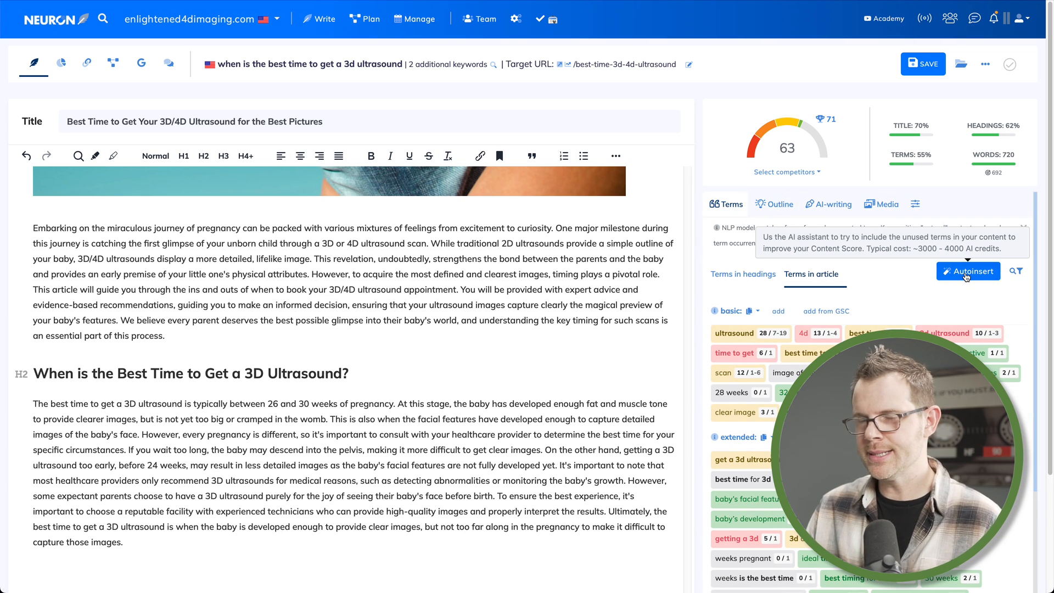
scroll(424, 521, up, 5)
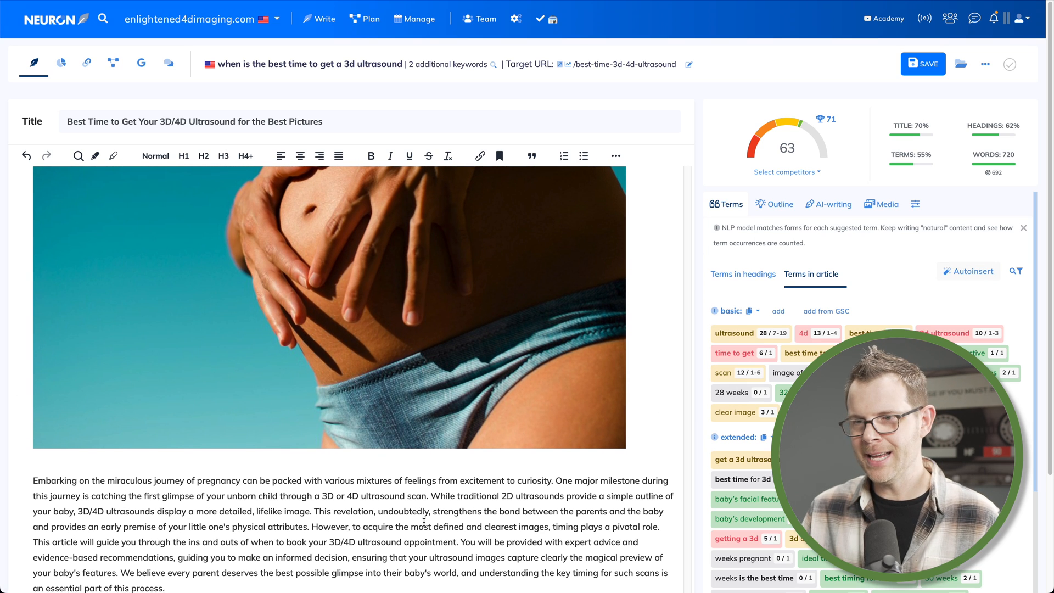
scroll(424, 521, down, 3)
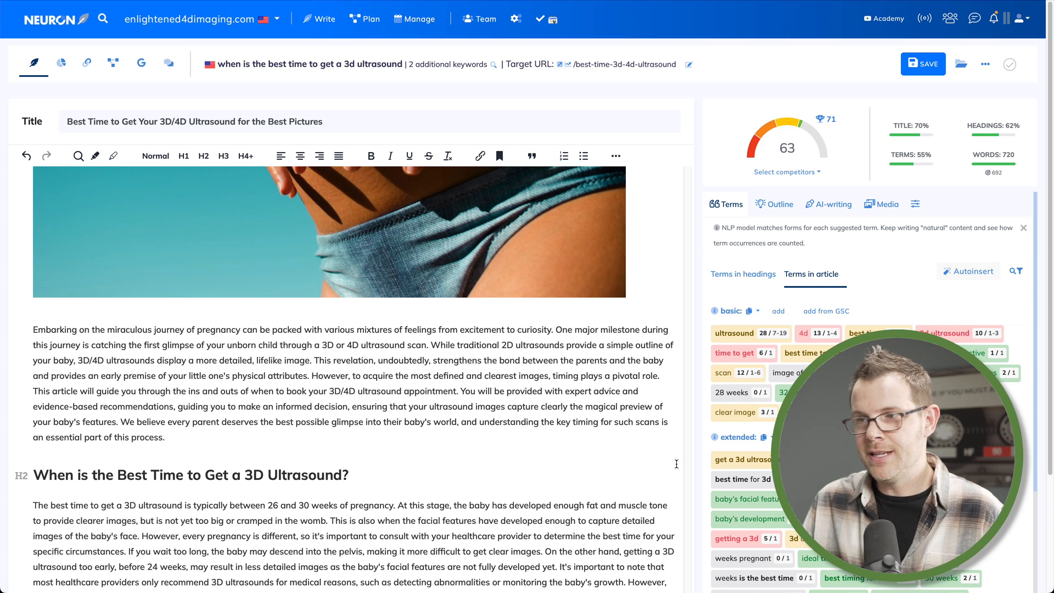
click(970, 273)
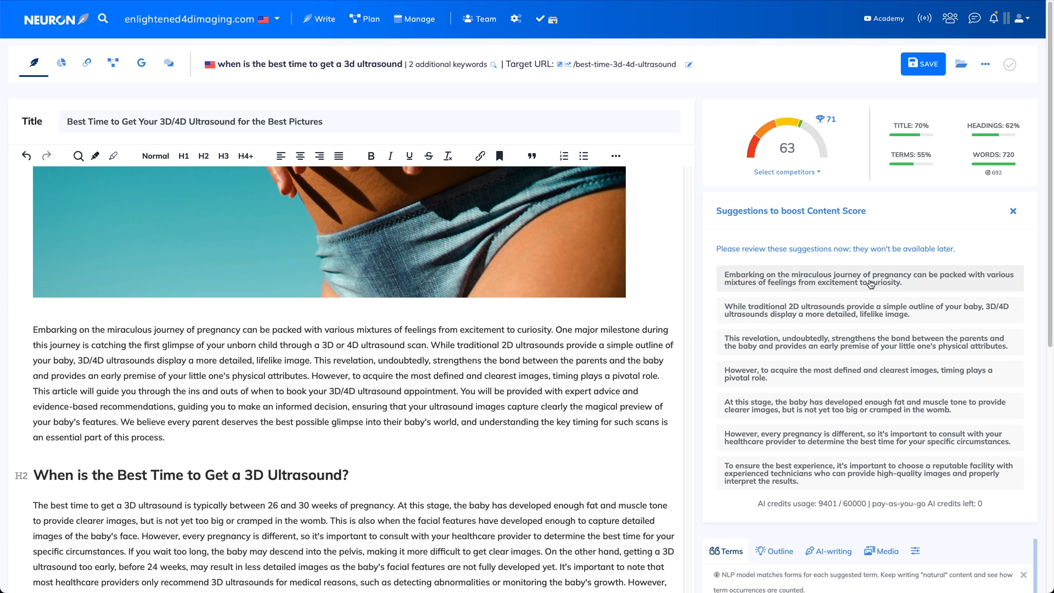
Accept the AI rewrites for the introduction sentences and the sentences in the first section
click(871, 282)
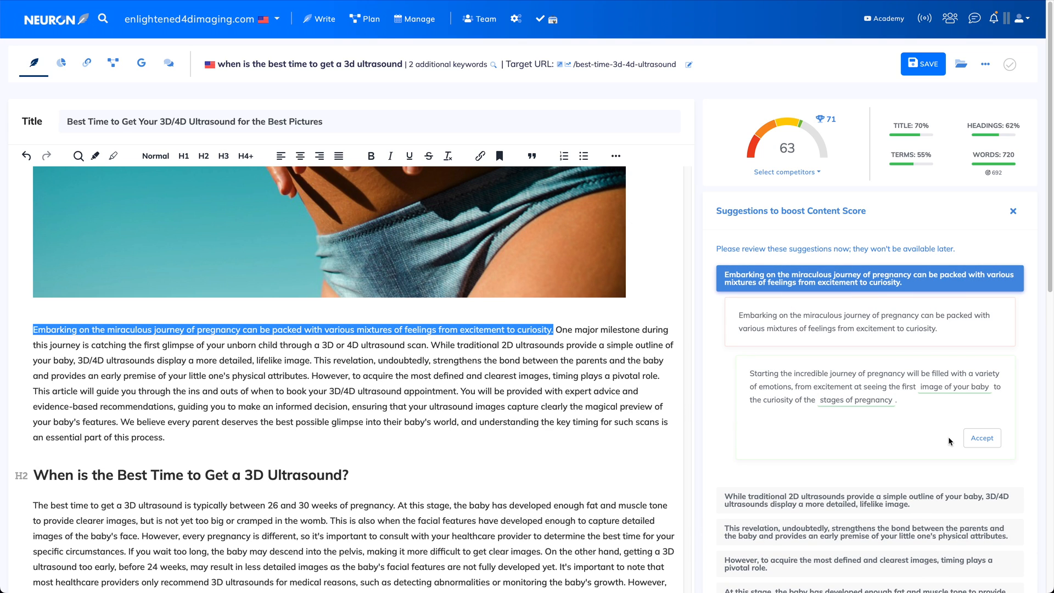
click(991, 443)
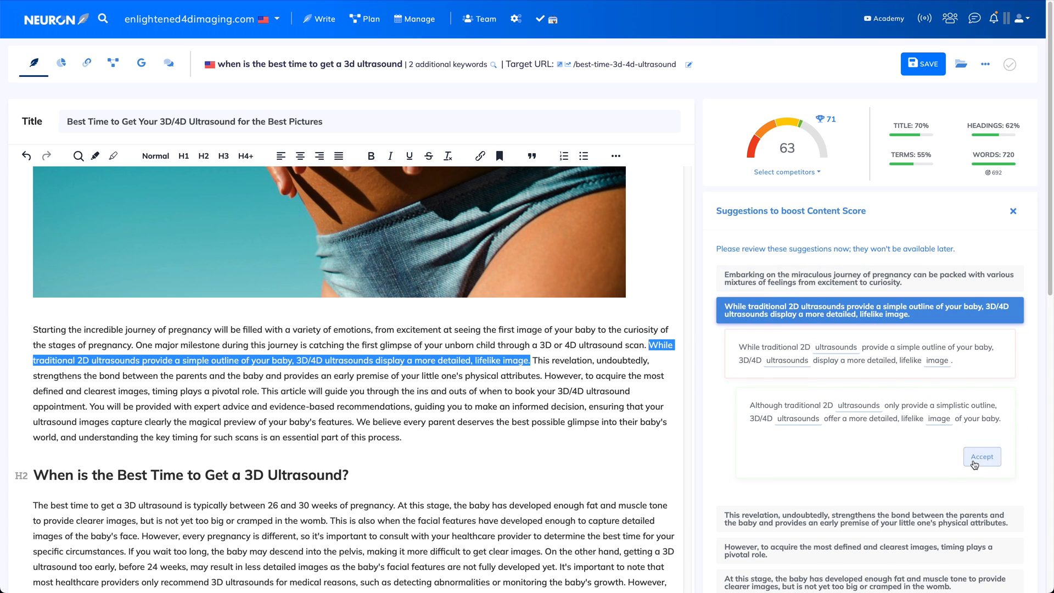
click(981, 467)
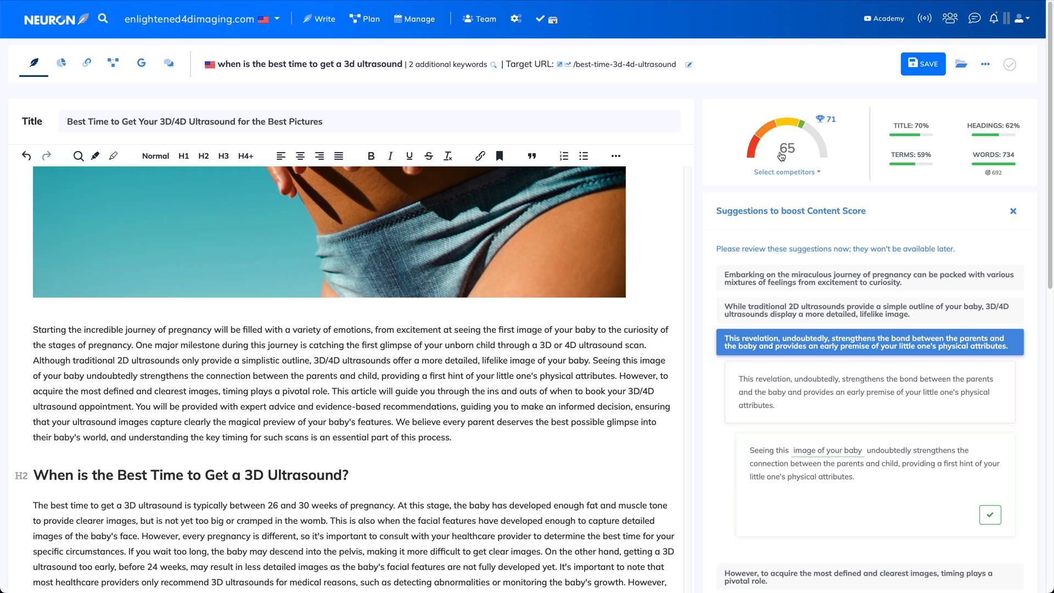
scroll(902, 434, down, 2)
scroll(904, 454, down, 2)
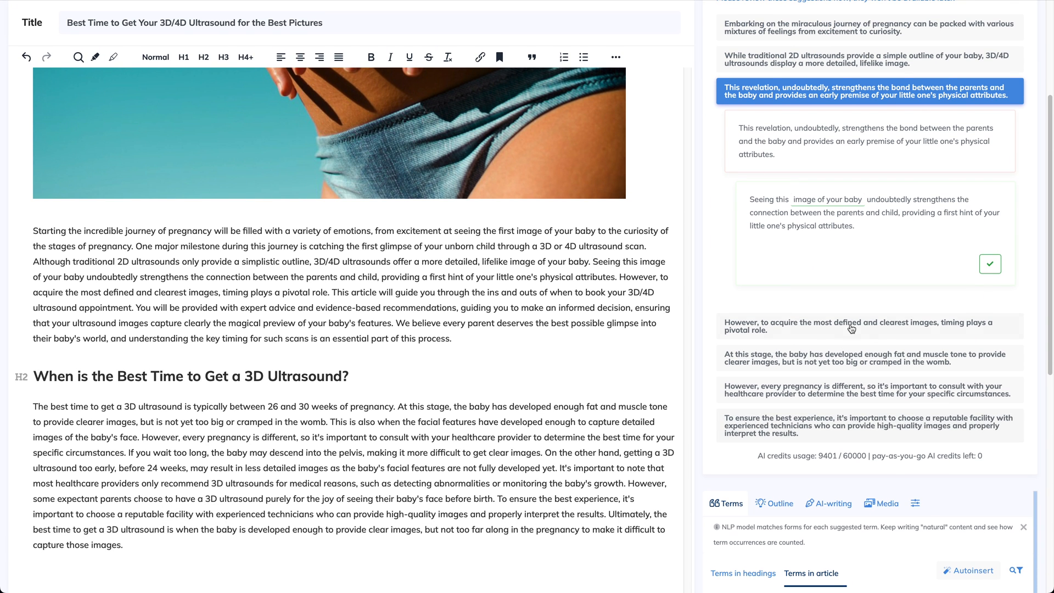
click(876, 335)
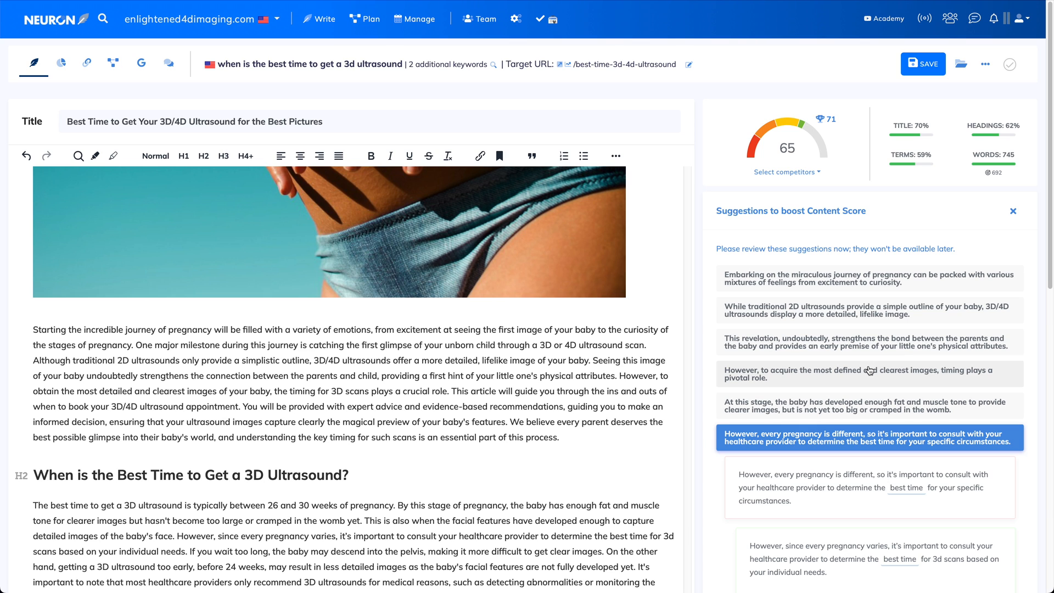
Accept the AI rewrite of the sentence about choosing a reputable facility with experienced technicians
scroll(933, 466, down, 2)
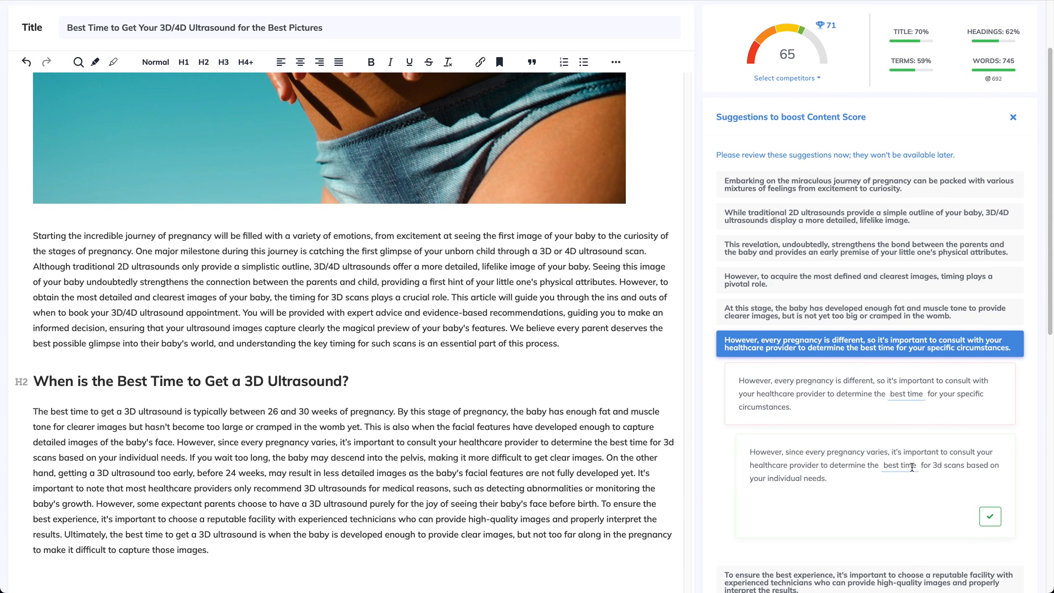
scroll(933, 467, down, 4)
click(899, 422)
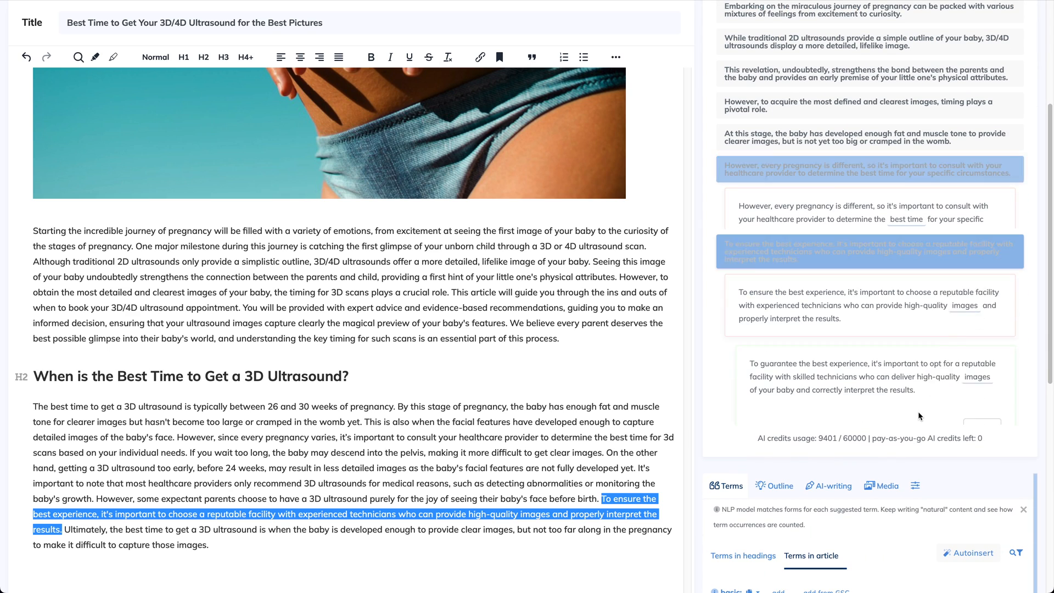
click(976, 385)
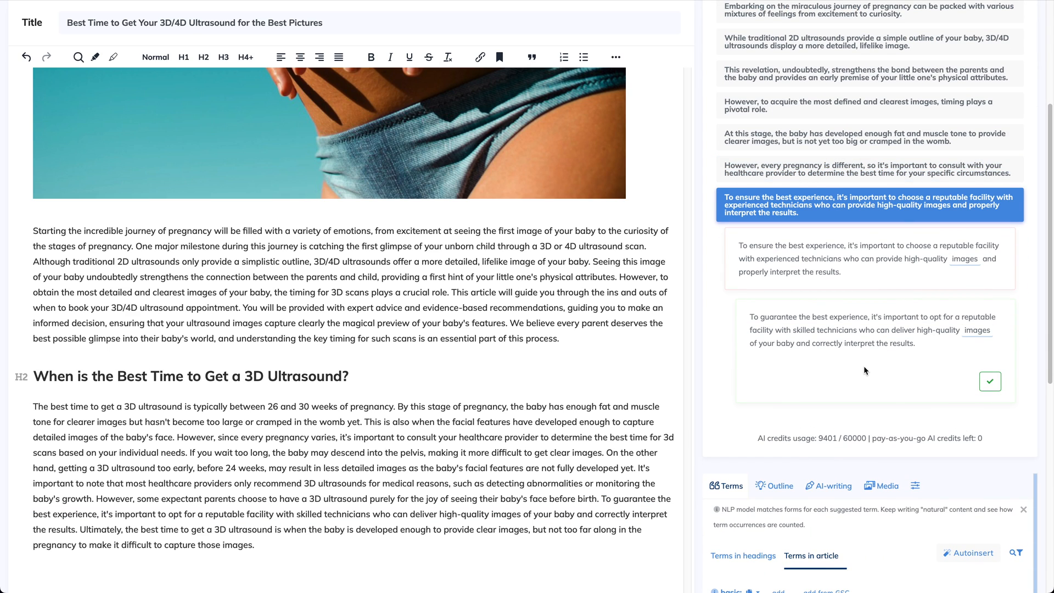
Open the internal links suggestions and review the anchors and suggested site pages
scroll(865, 371, up, 5)
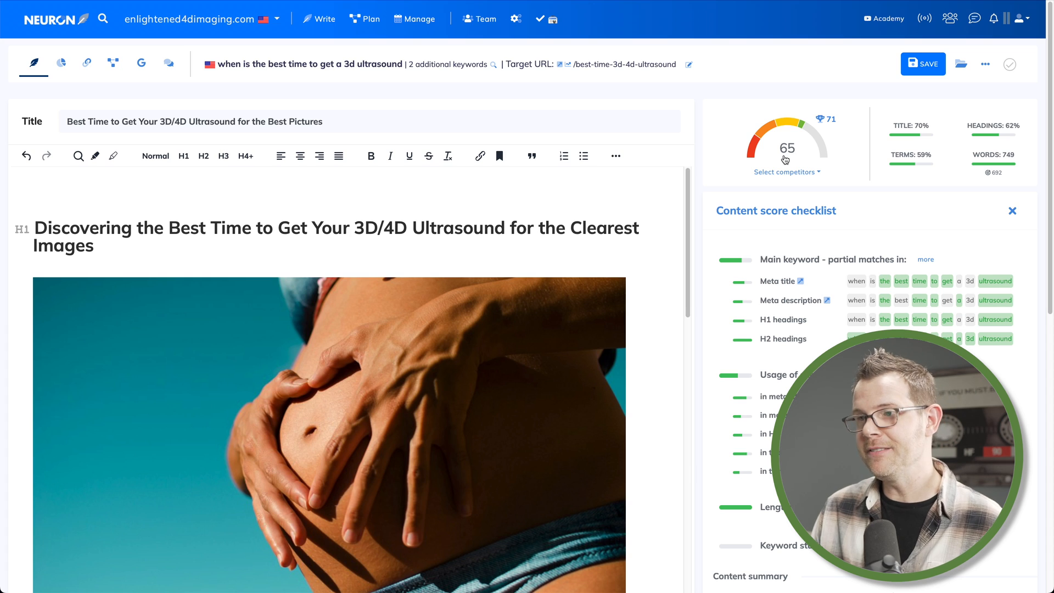
mouse_move(820, 129)
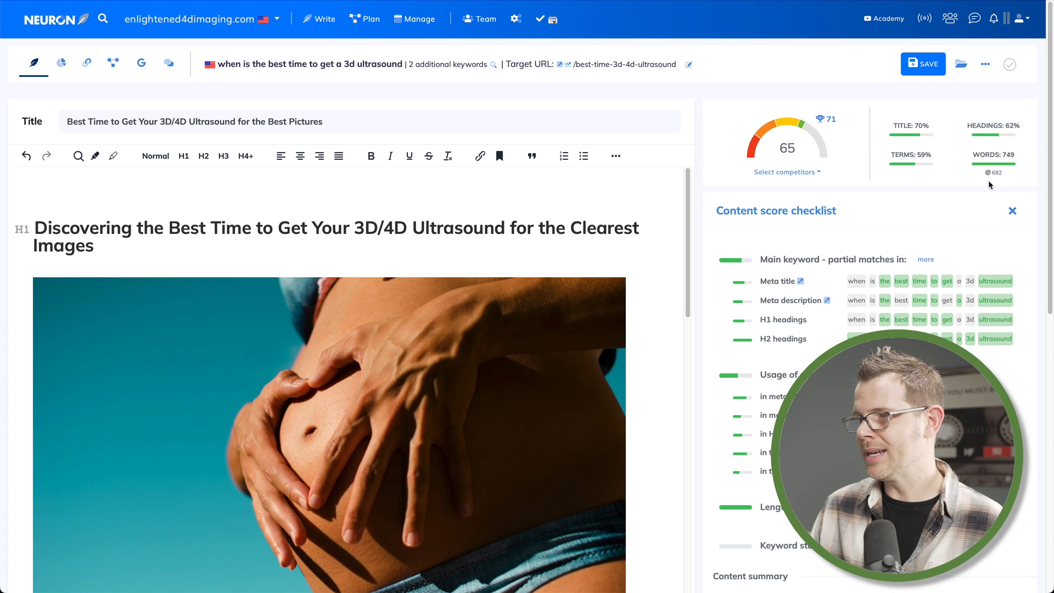
mouse_move(991, 179)
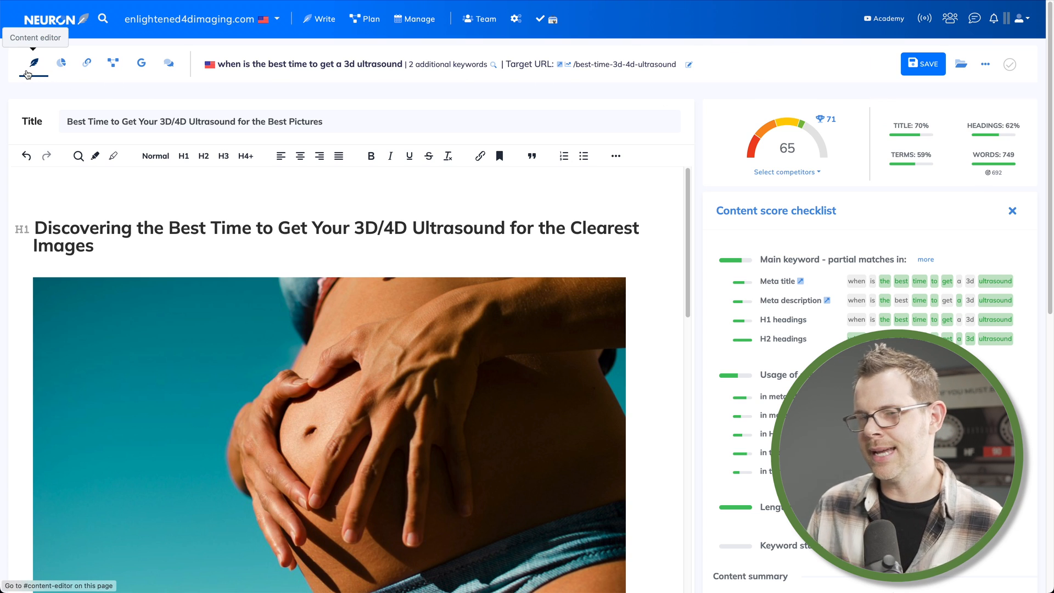
click(87, 72)
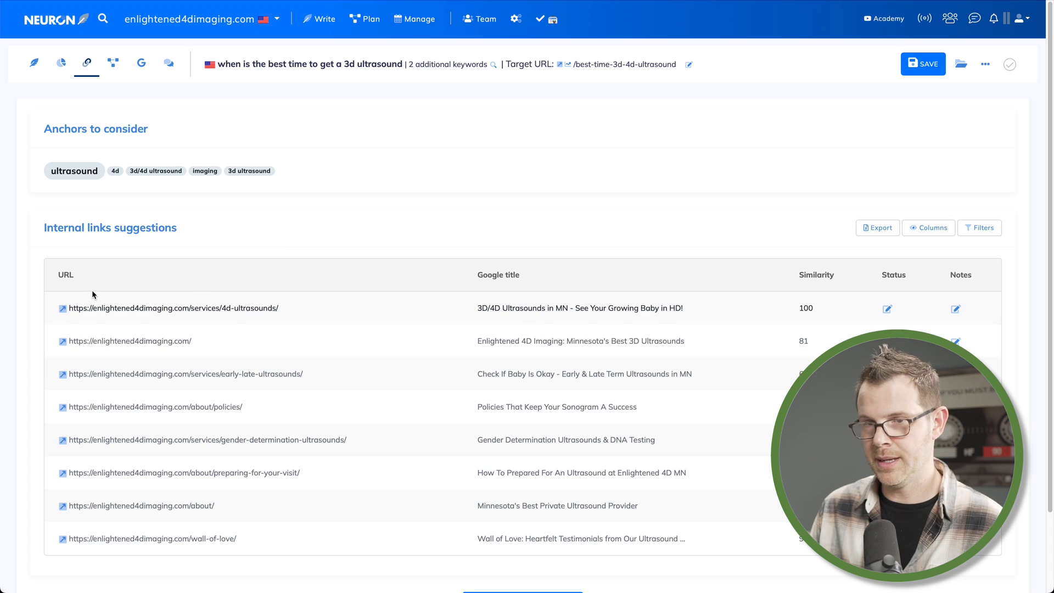
scroll(104, 307, down, 1)
scroll(104, 307, down, 1)
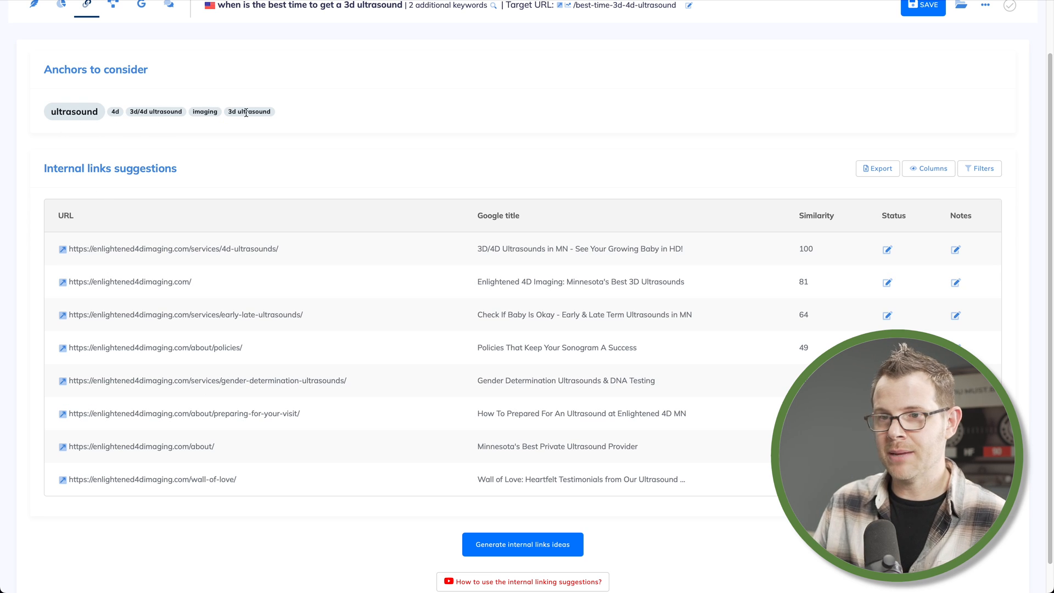
scroll(236, 124, up, 2)
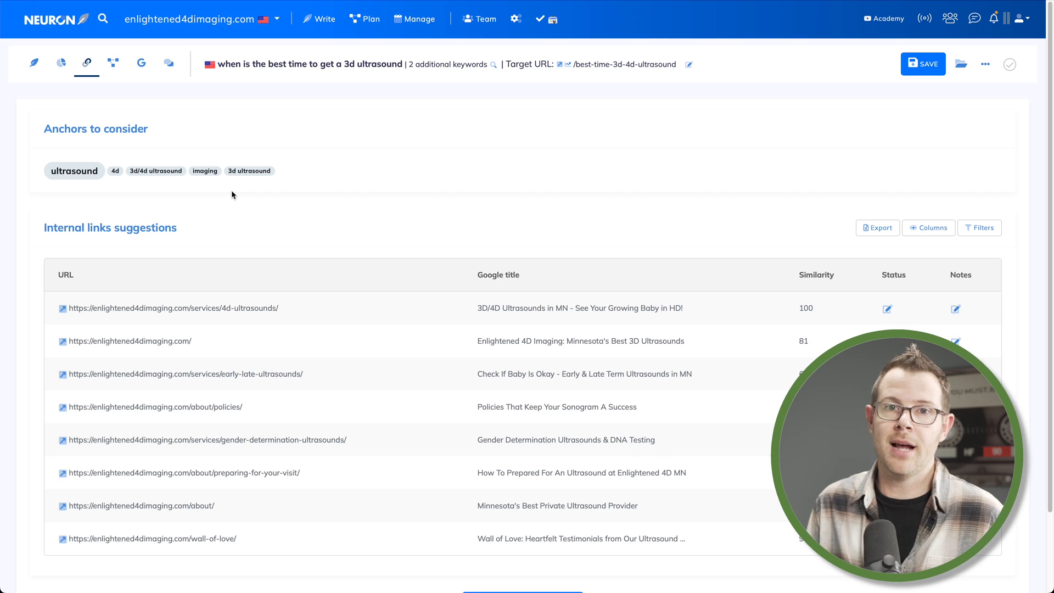
Open content ideas and generate new content ideas based on this optimization
click(113, 63)
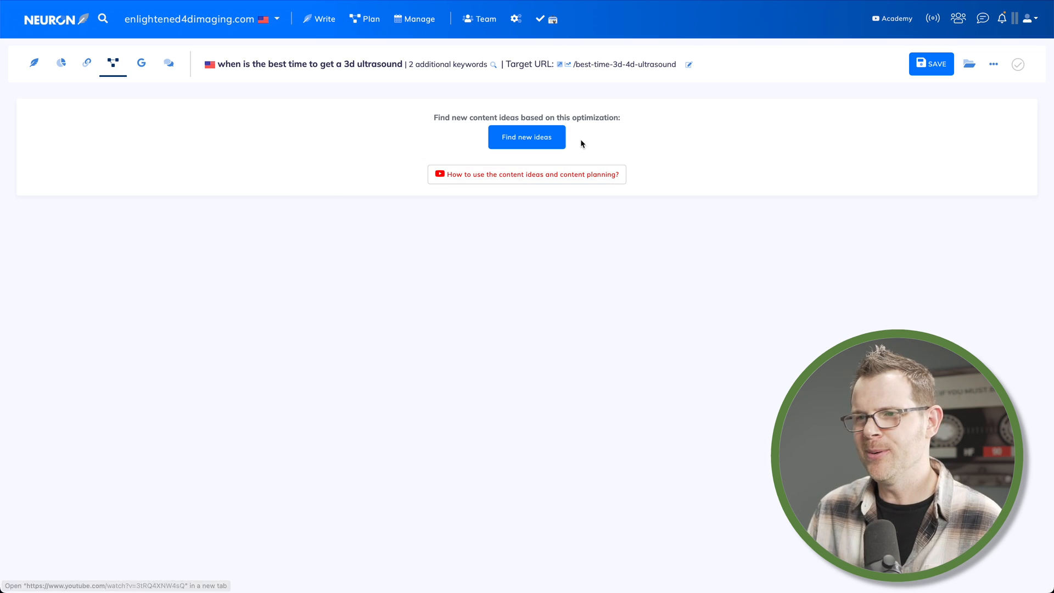
click(555, 139)
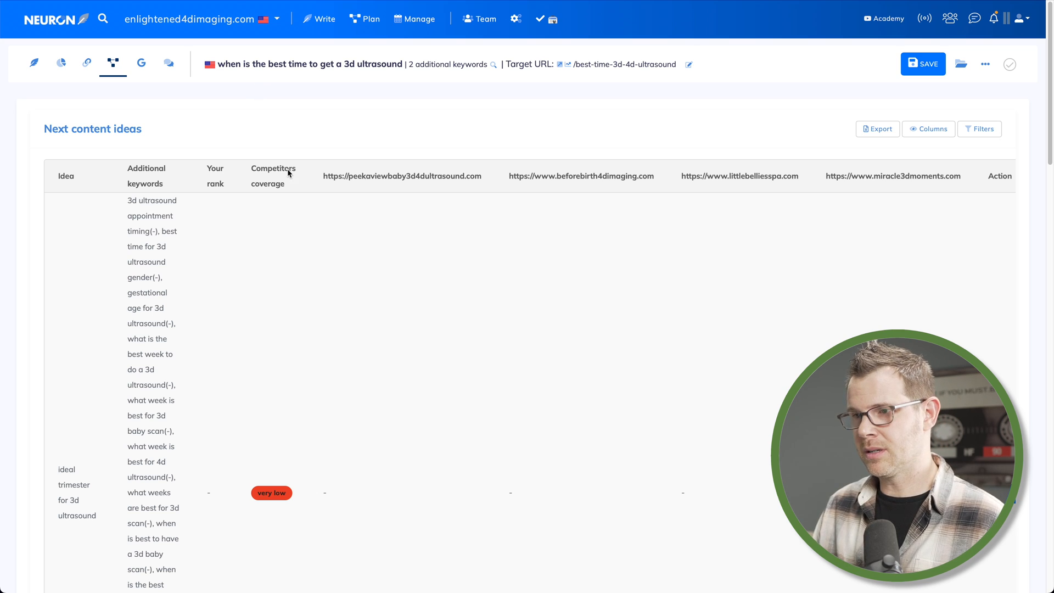
Add the idea "how can i make my ultrasound look better" to the content plan
scroll(337, 267, down, 8)
scroll(338, 268, down, 5)
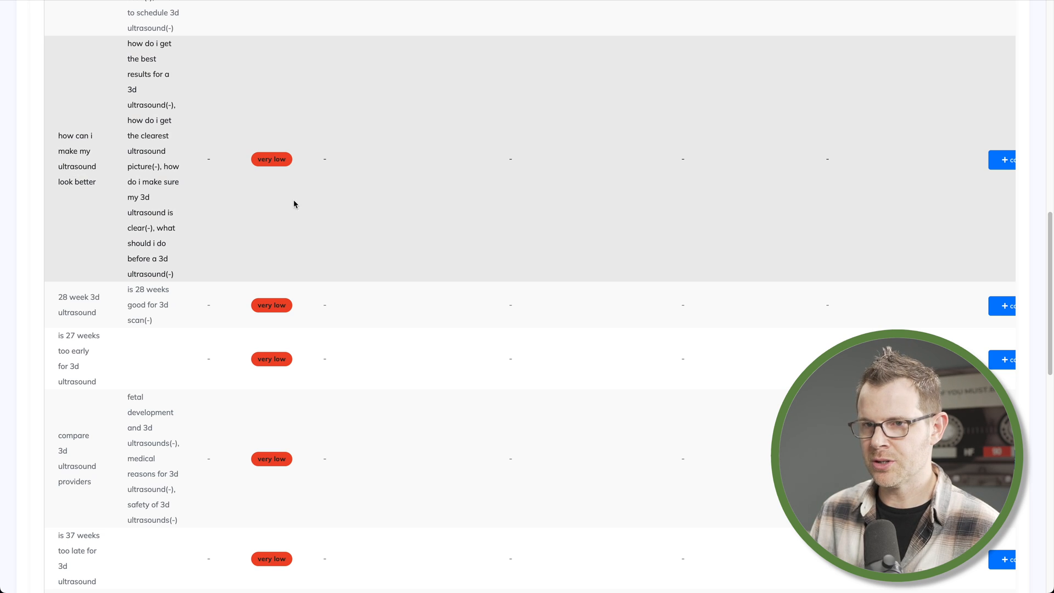
scroll(974, 174, right, 1)
scroll(971, 173, right, 3)
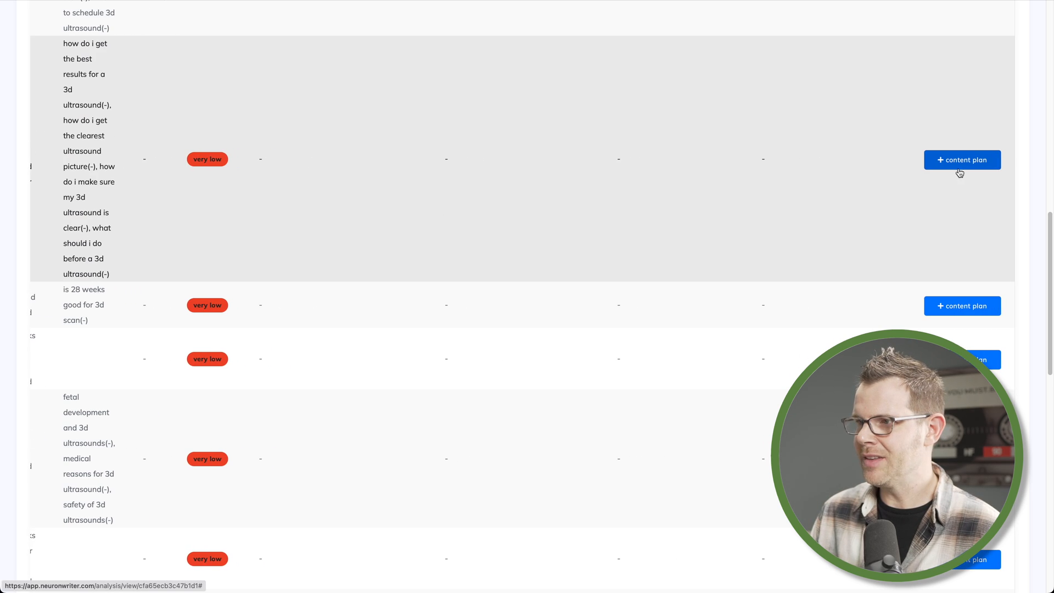
click(975, 160)
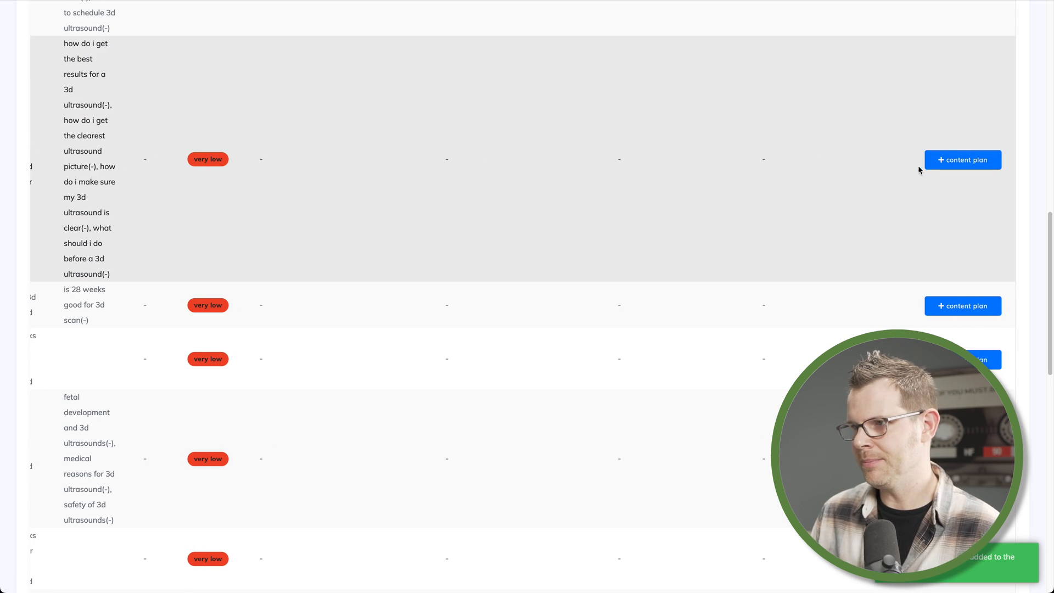
Add the idea "compare 3d ultrasound providers" to the content plan
scroll(920, 167, left, 3)
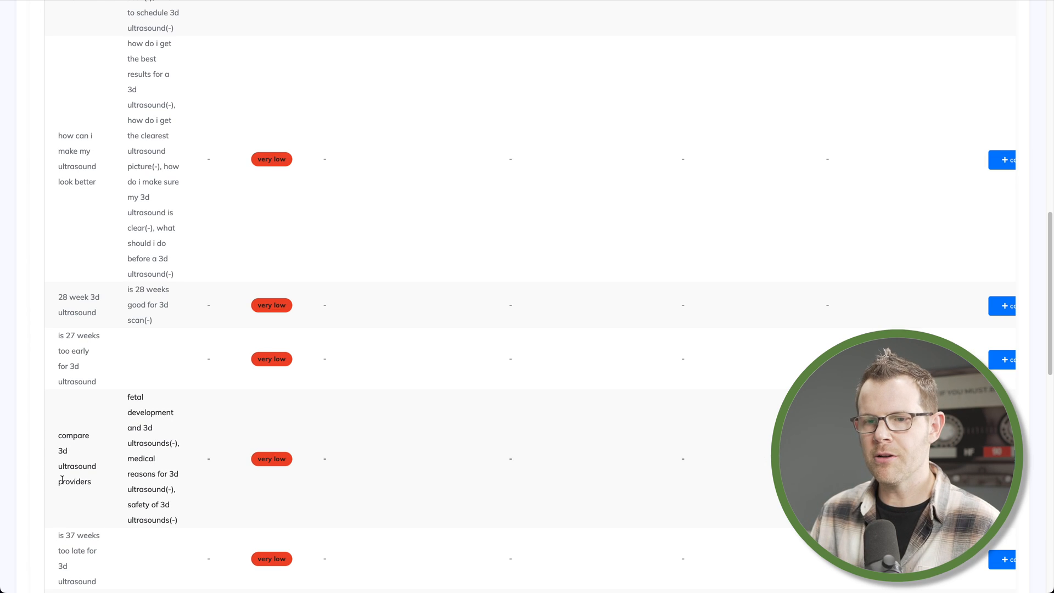
scroll(522, 297, right, 3)
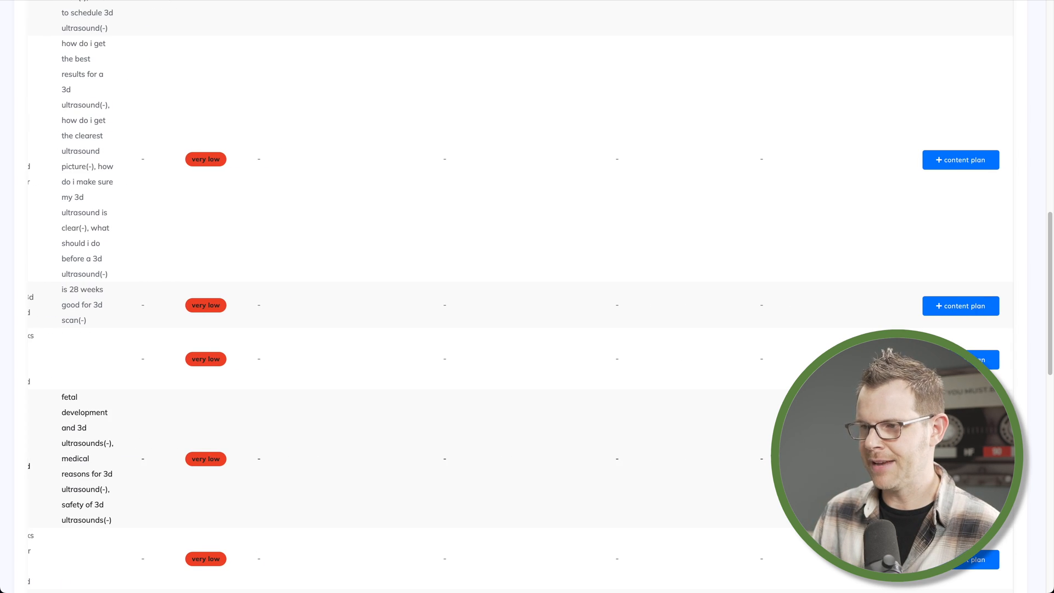
click(963, 460)
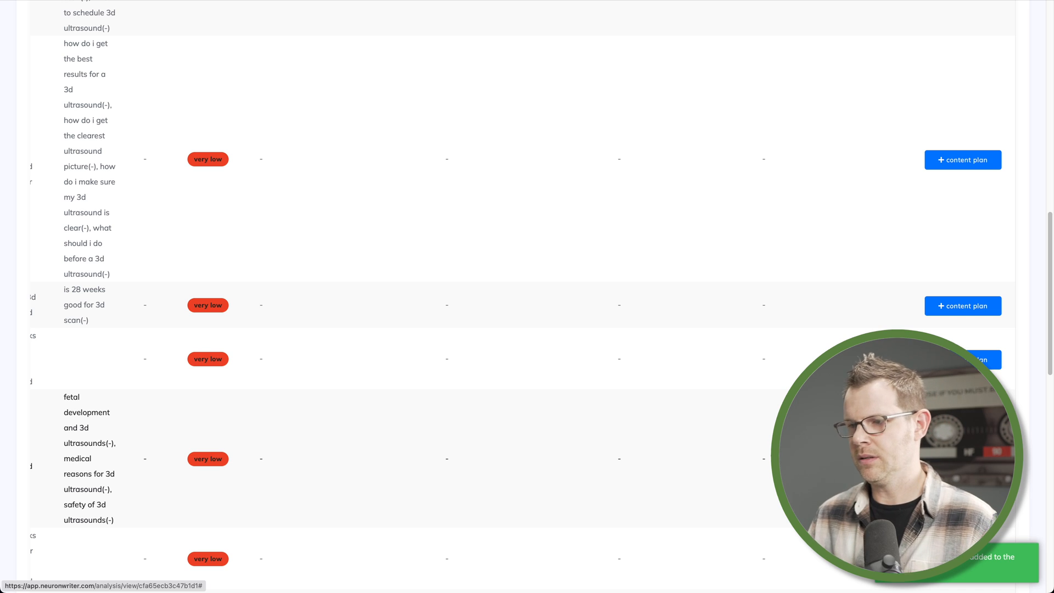
Open the plagiarism check for the article from the editor's extra options and decline to run it
scroll(963, 460, left, 3)
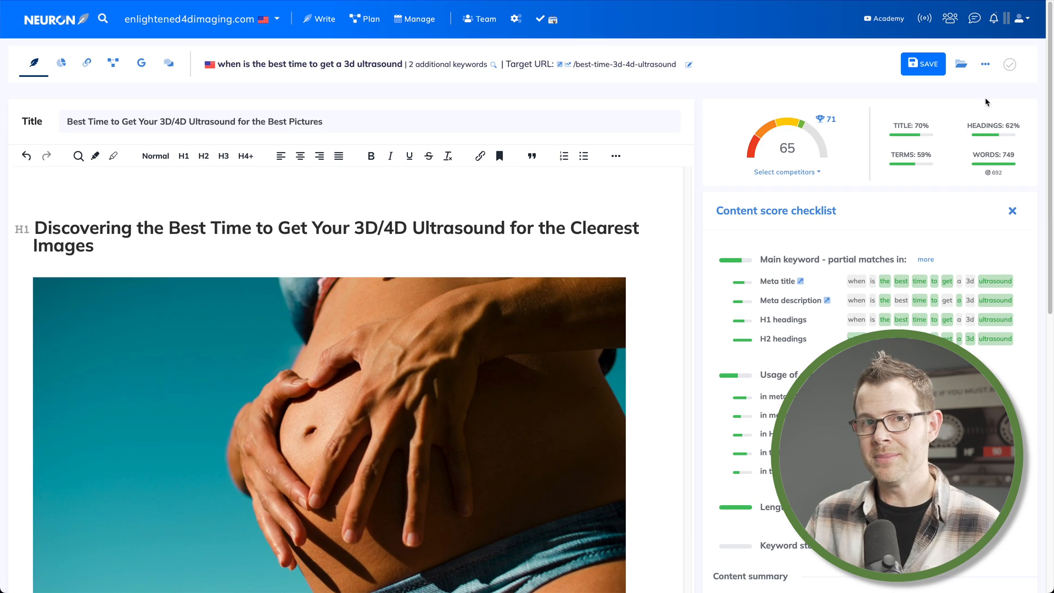
click(986, 64)
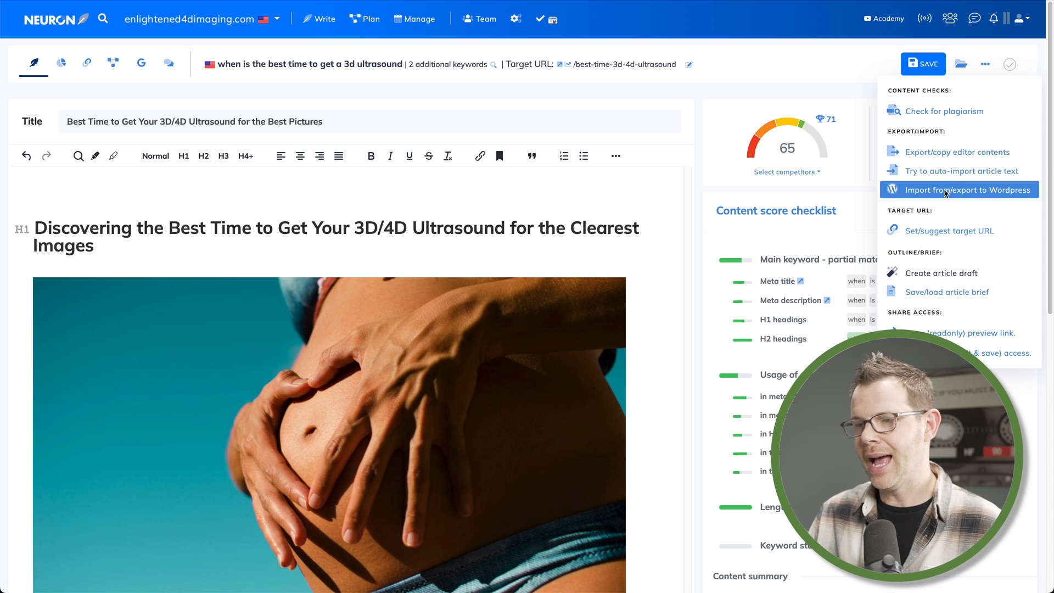
click(948, 112)
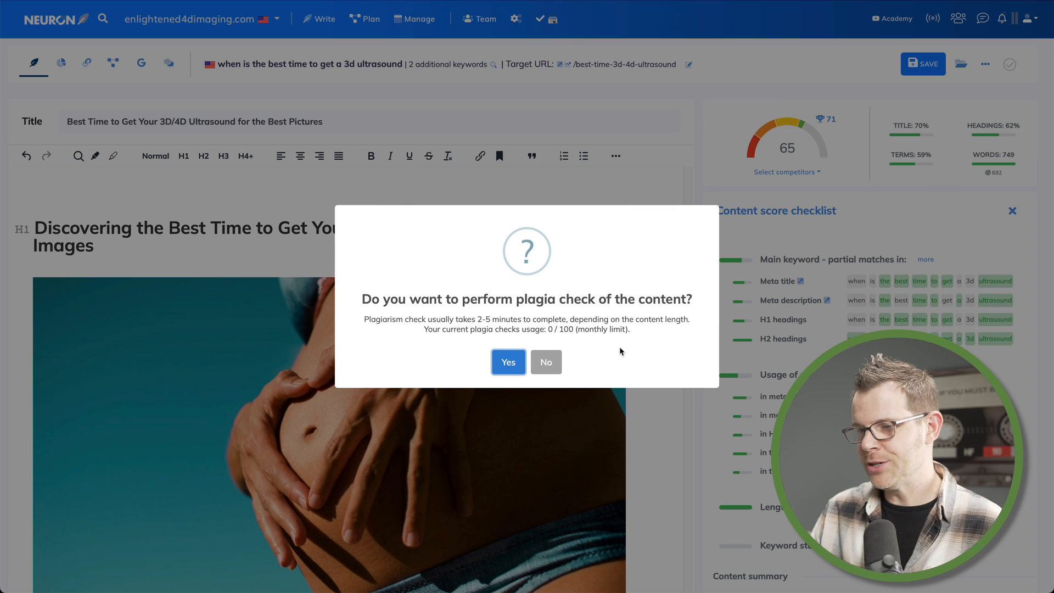
click(546, 363)
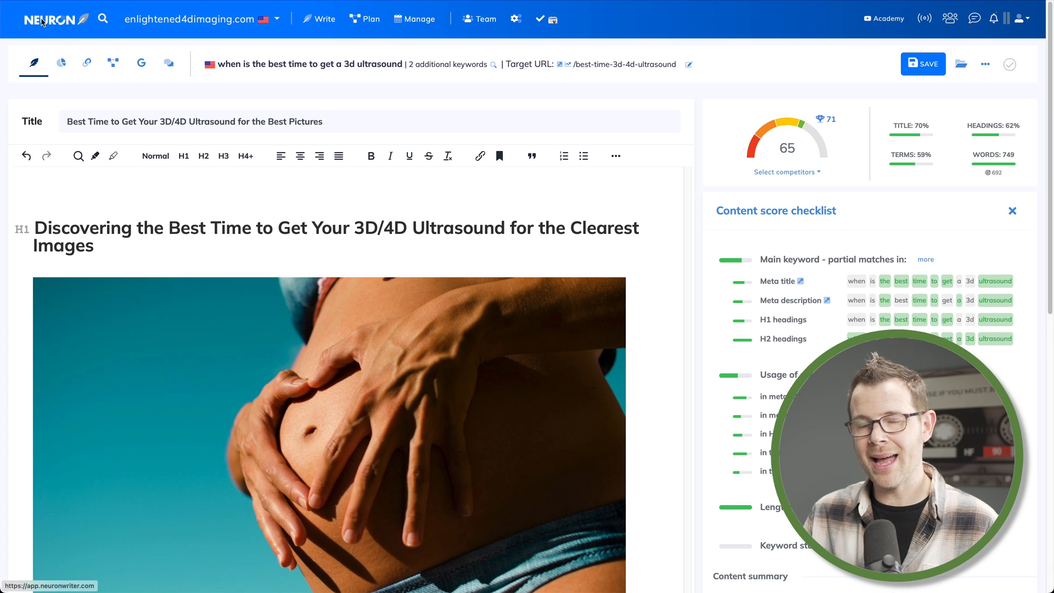
Return to the NeuronWriter dashboard and open the enlightened4dimaging.com project
click(55, 20)
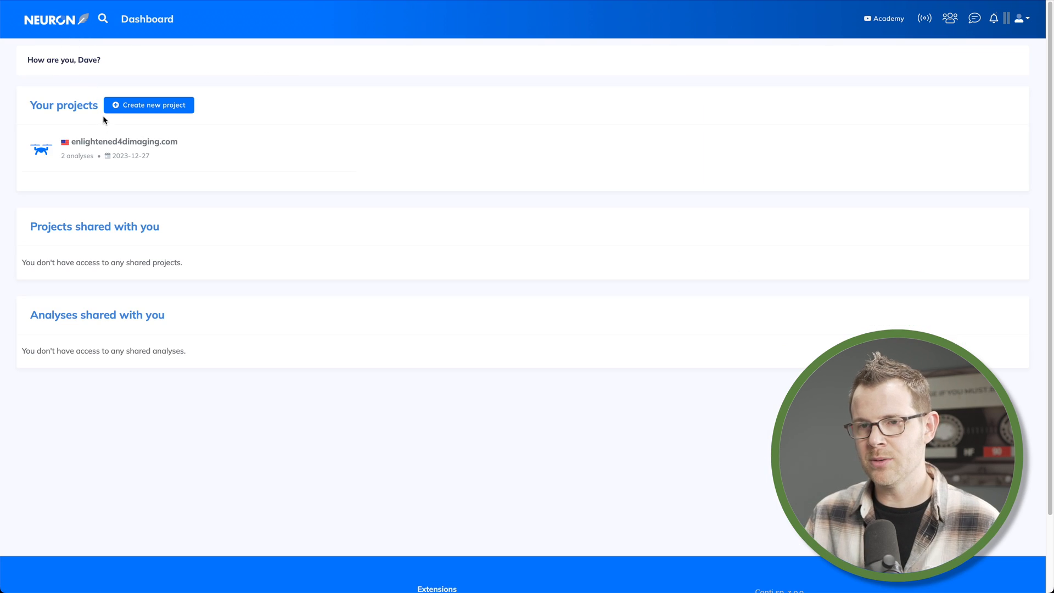
click(95, 144)
Switch to the AppSumo NeuronWriter deal and compare its plan details with the official Neuron pricing plans
click(370, 21)
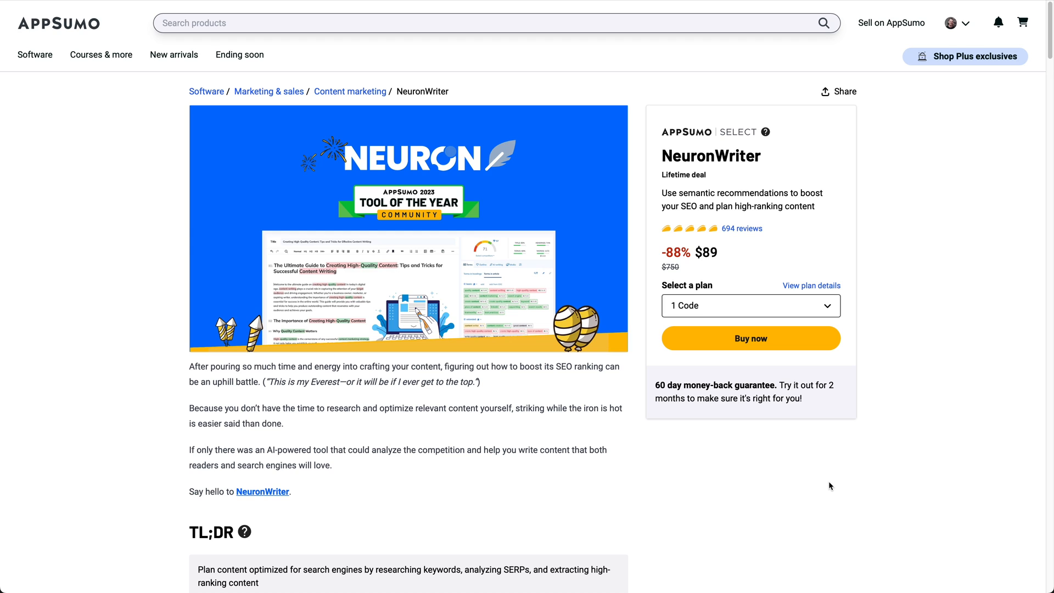
click(811, 287)
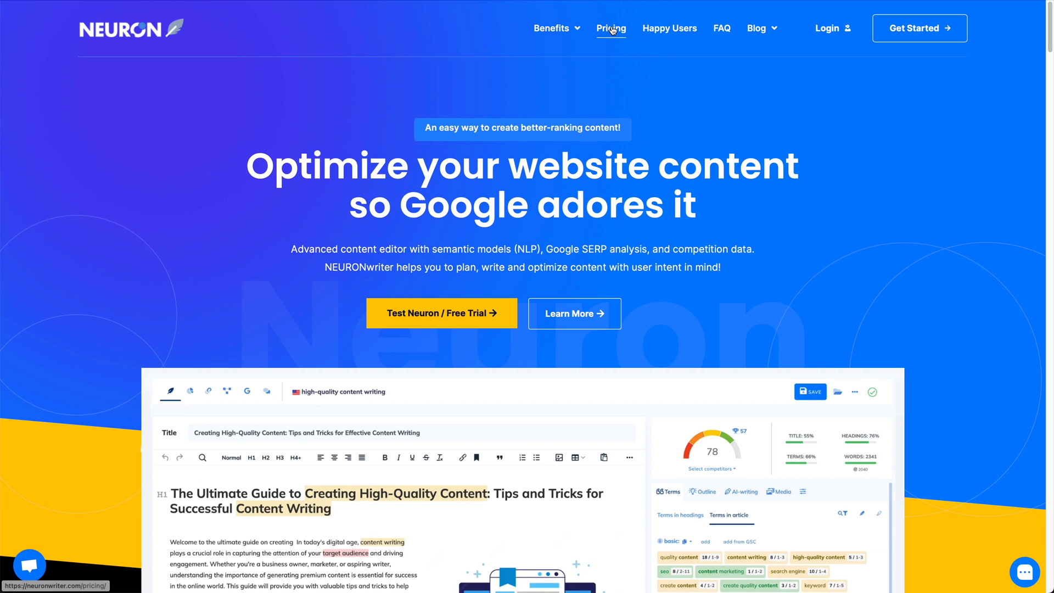
click(612, 29)
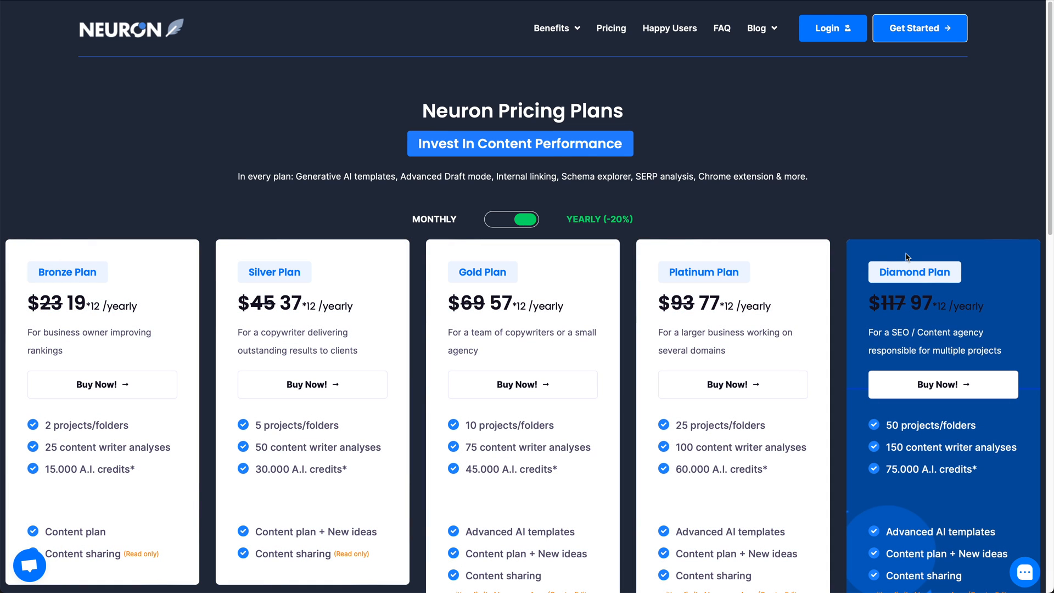
scroll(907, 256, down, 3)
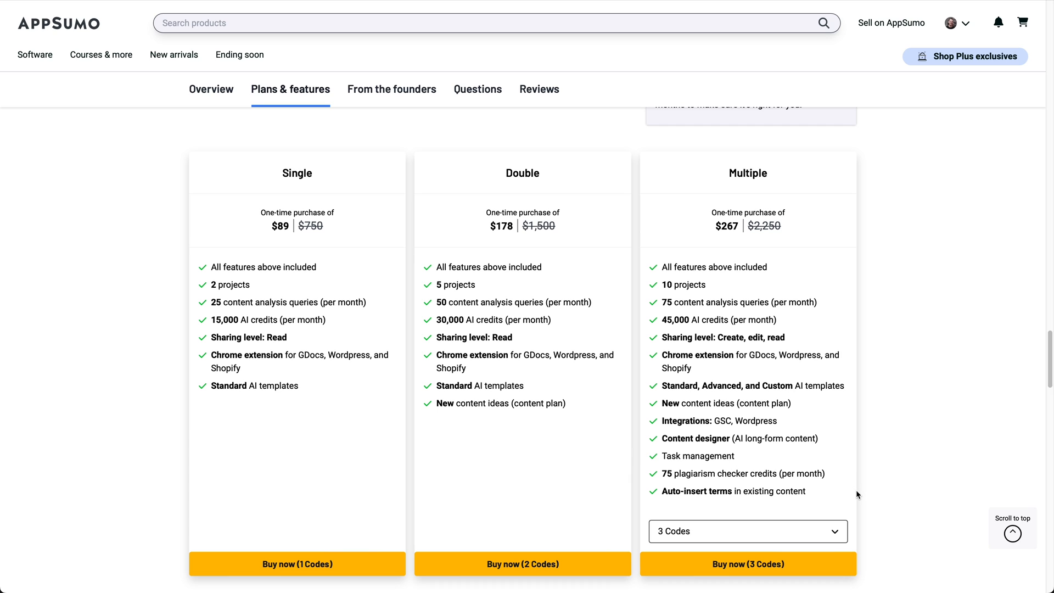
Set the Multiple plan's code quantity on the AppSumo deal to 5 Codes
click(830, 533)
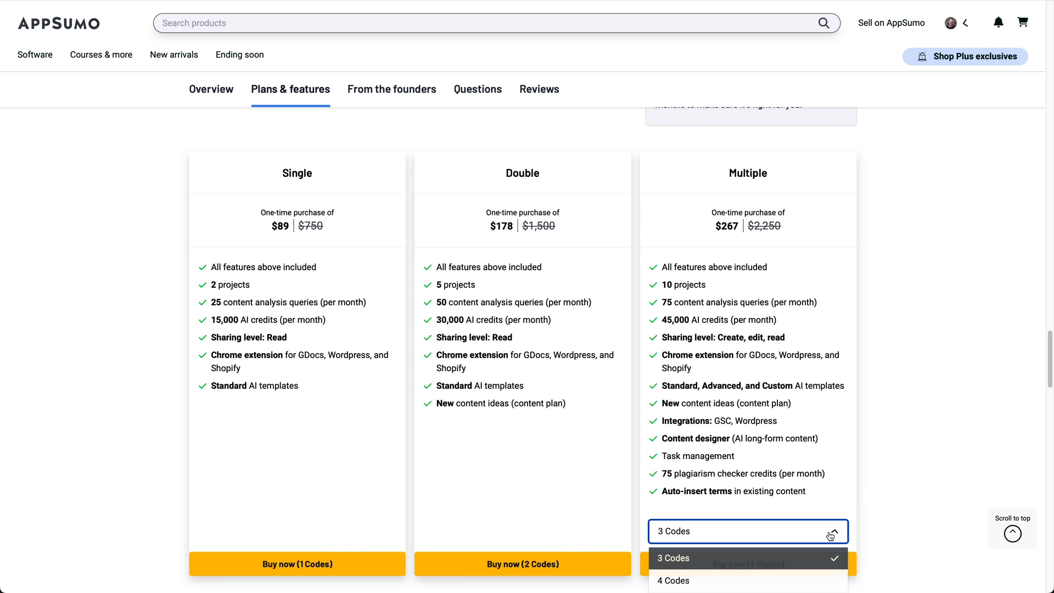
click(778, 580)
scroll(745, 417, down, 2)
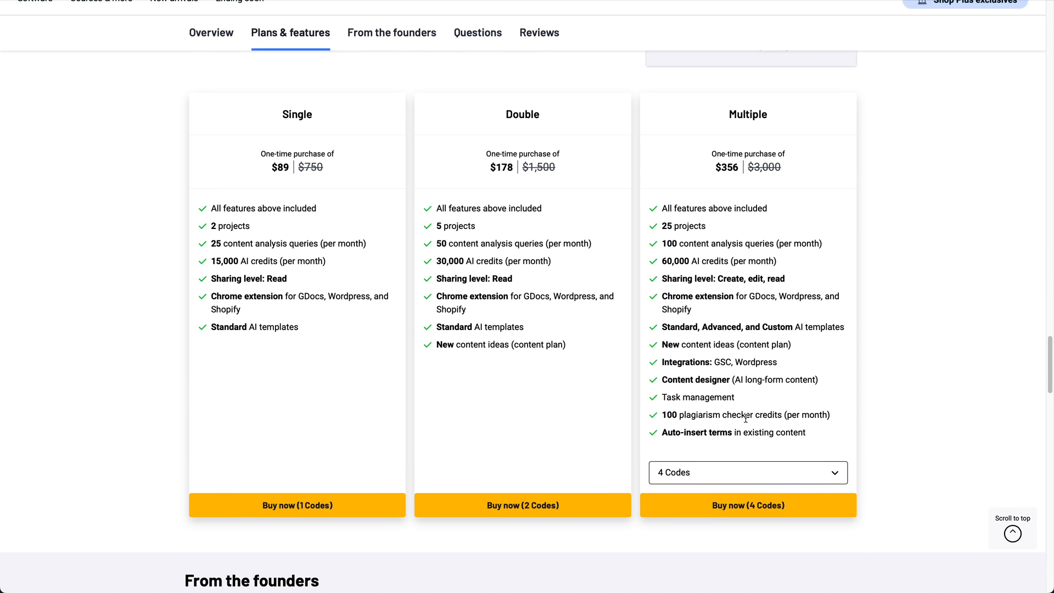
scroll(746, 417, down, 2)
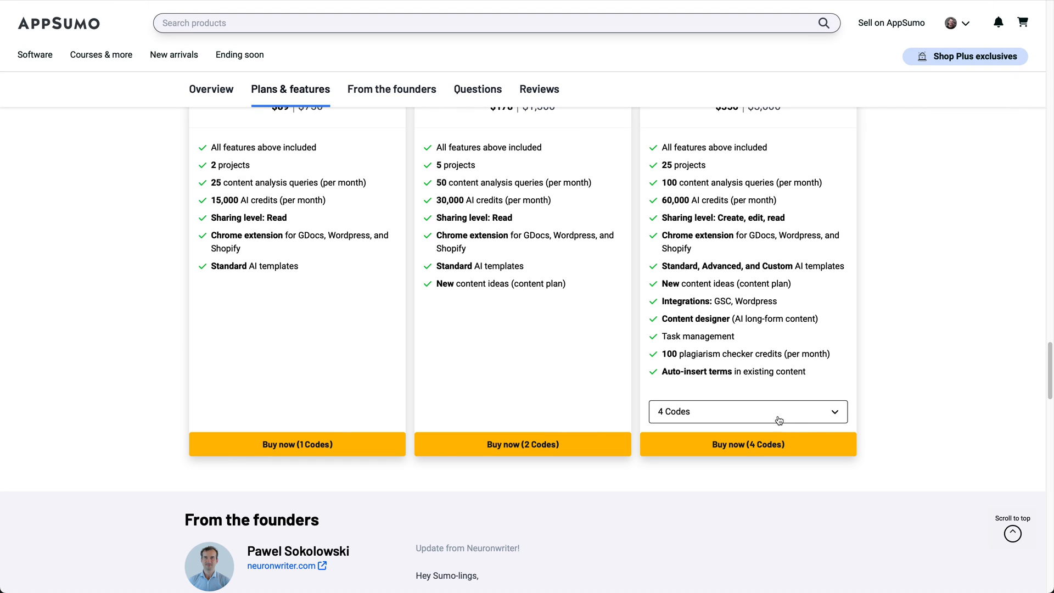
click(775, 420)
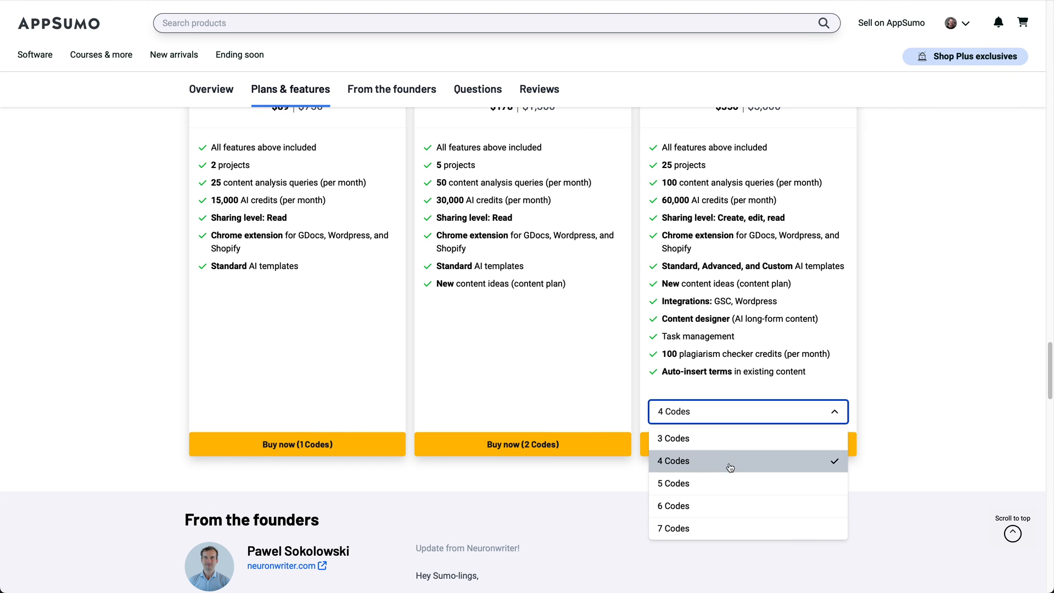
click(693, 486)
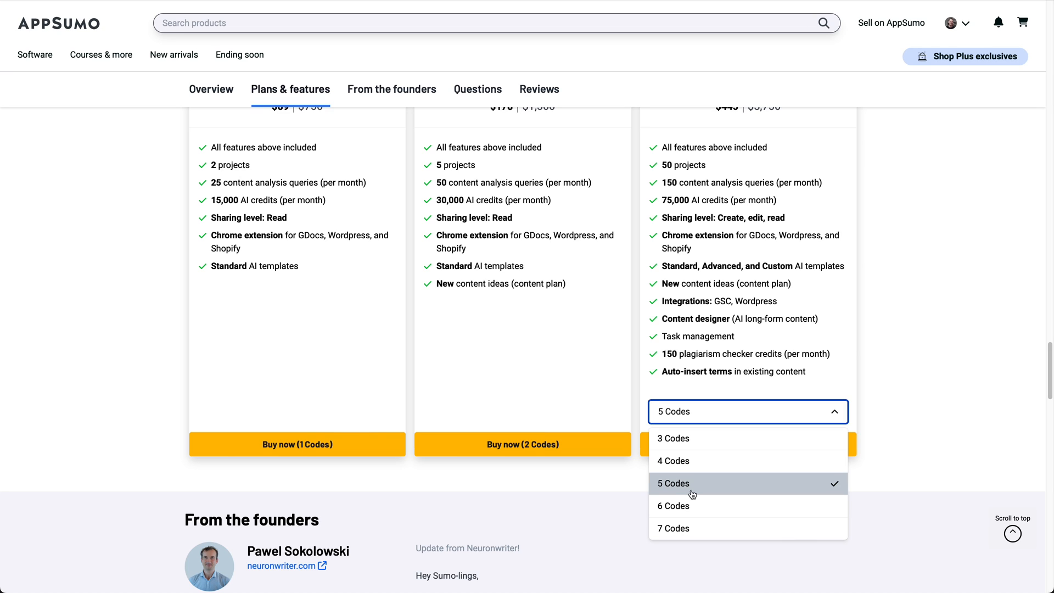
click(693, 493)
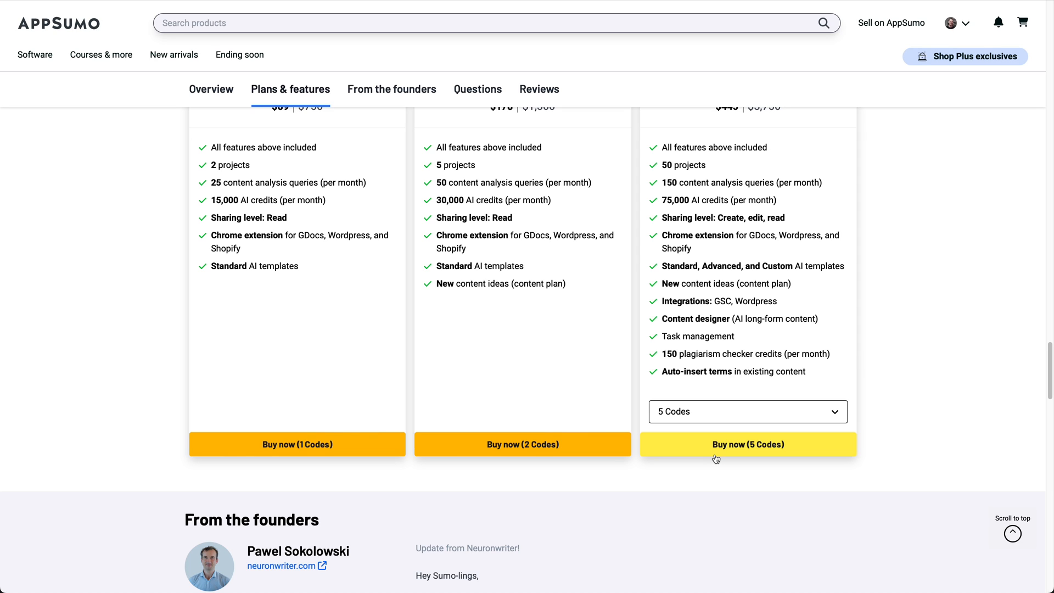
scroll(763, 452, up, 1)
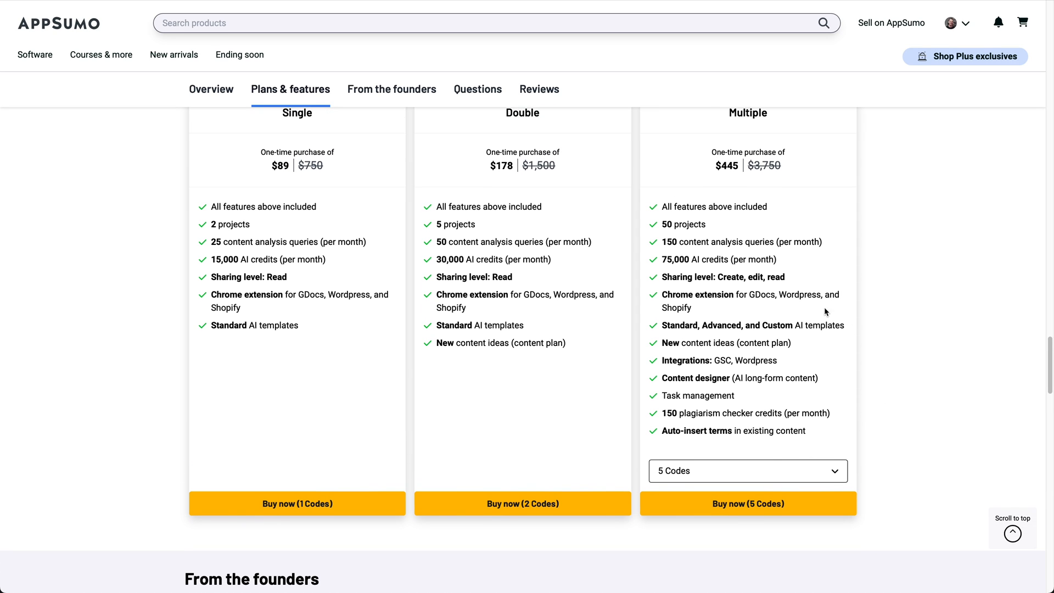